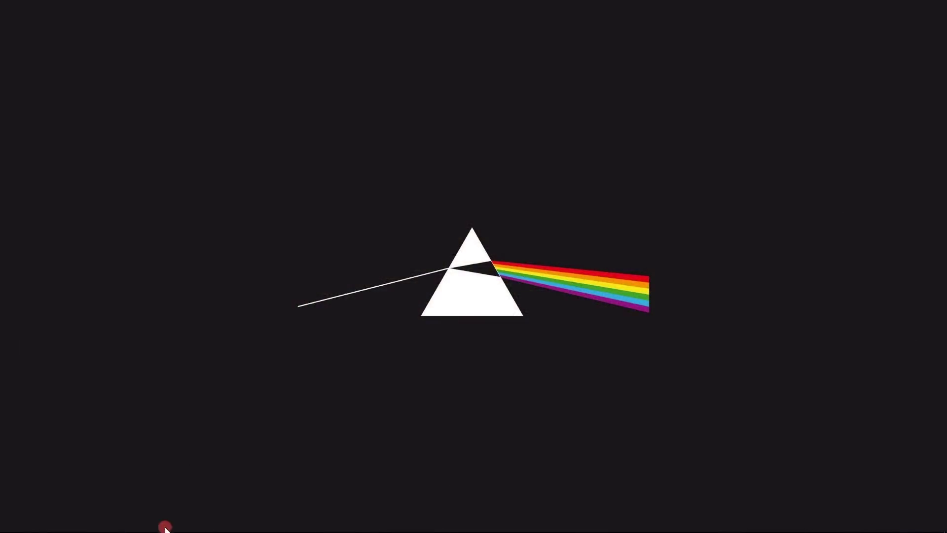
- Browse the Artistic Canvas source folder, then close it and launch Photoshop
mouse_move(164, 528)
click(38, 523)
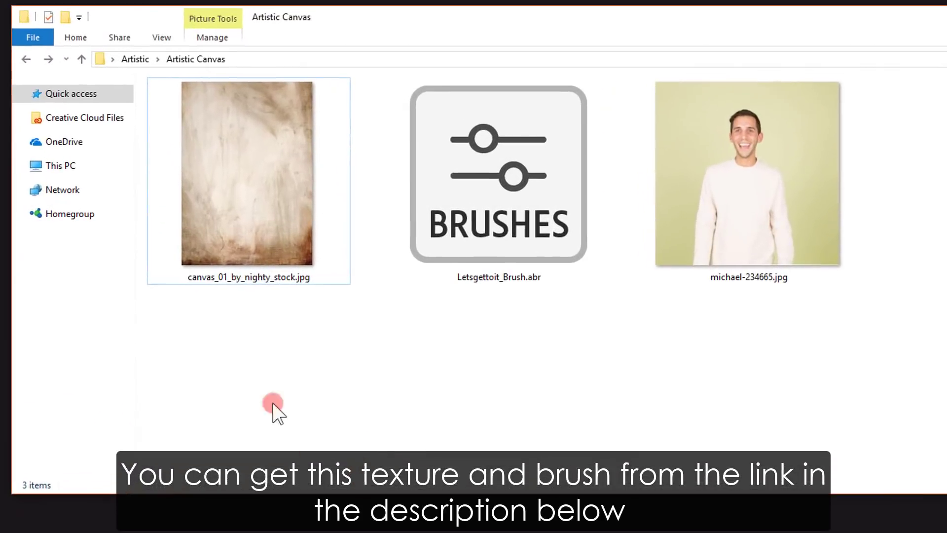
click(235, 261)
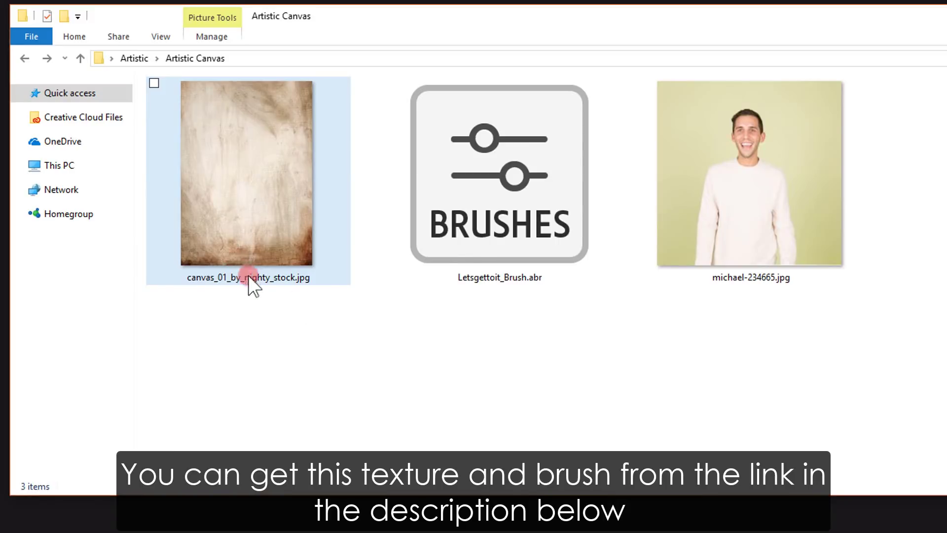
click(374, 256)
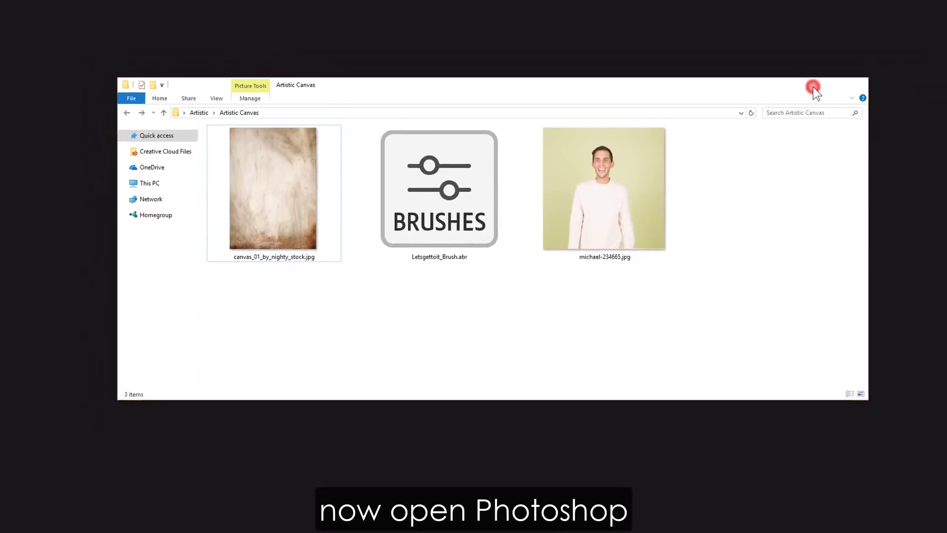
click(901, 60)
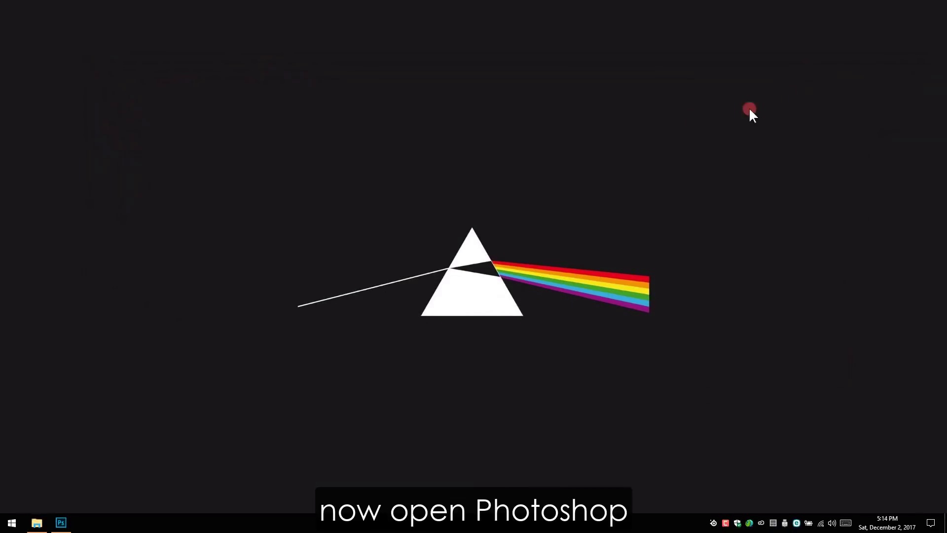
click(61, 523)
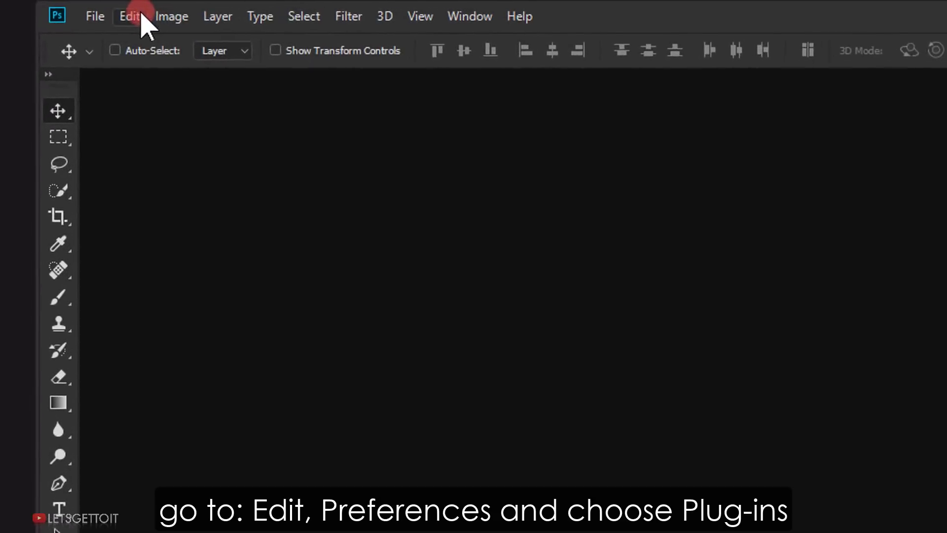
- Enable 'Show all Filter Gallery groups and names' in the Plug-ins preferences
click(63, 7)
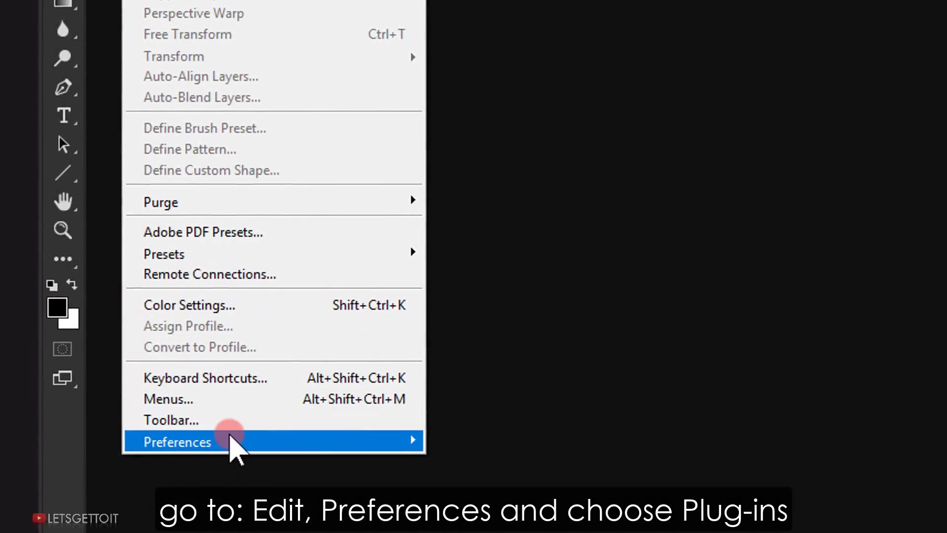
click(229, 435)
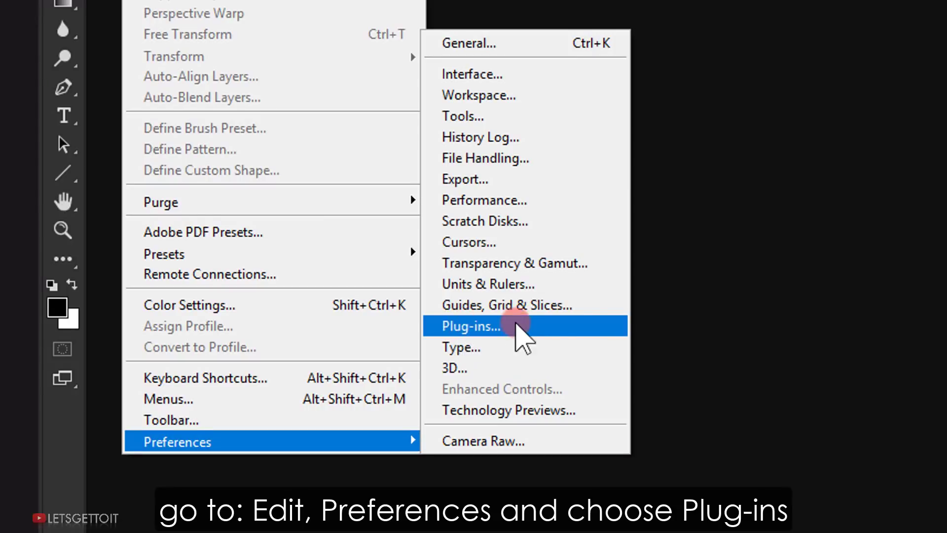
click(516, 324)
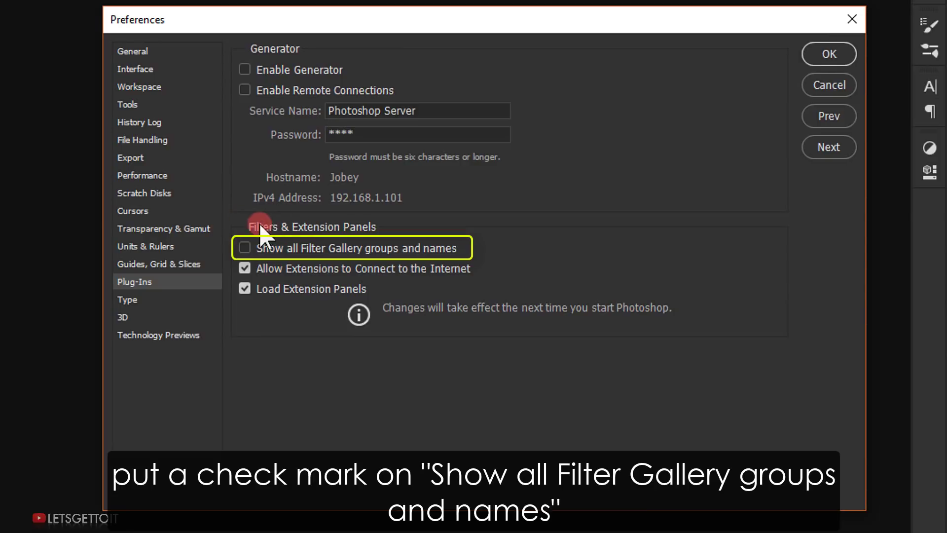
click(244, 247)
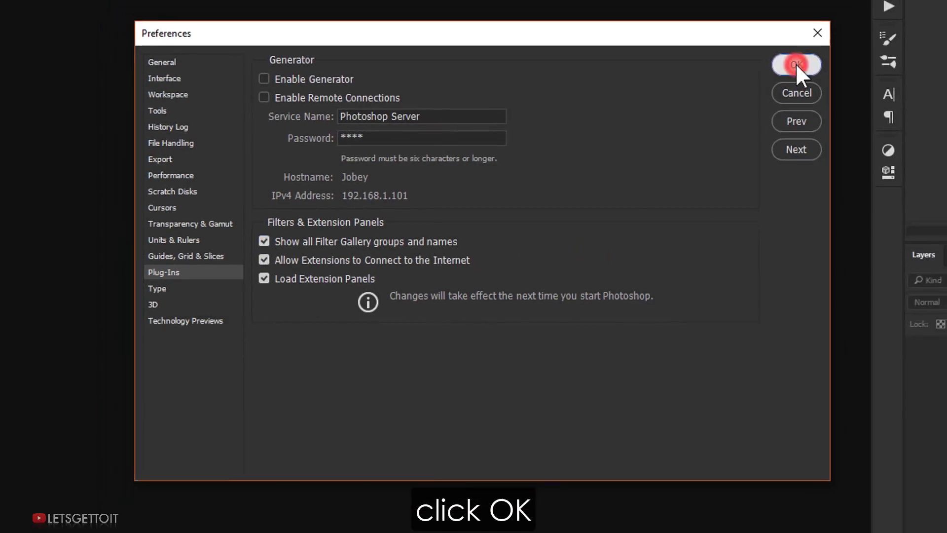
click(829, 53)
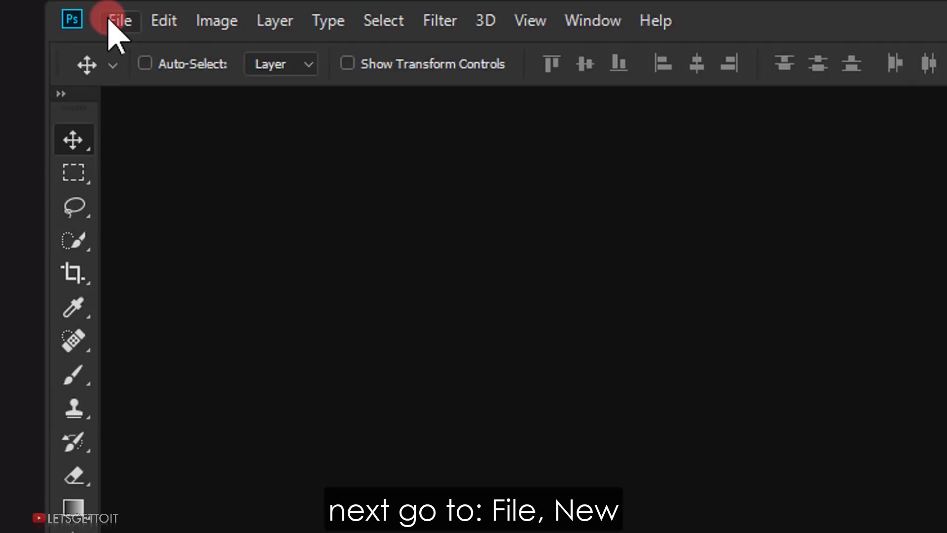
- Create a new white 2000 × 3000 px RGB document at 300 ppi
click(109, 23)
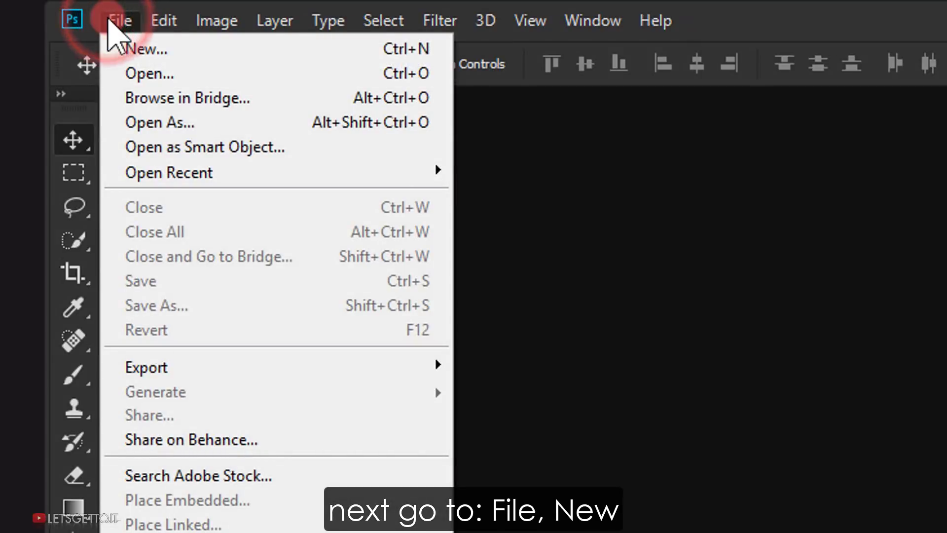
click(321, 50)
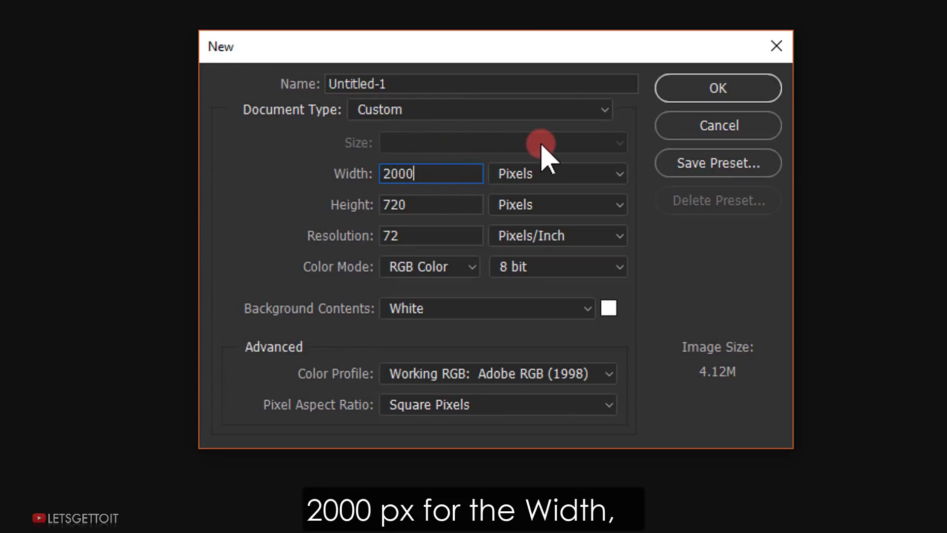
key(Tab)
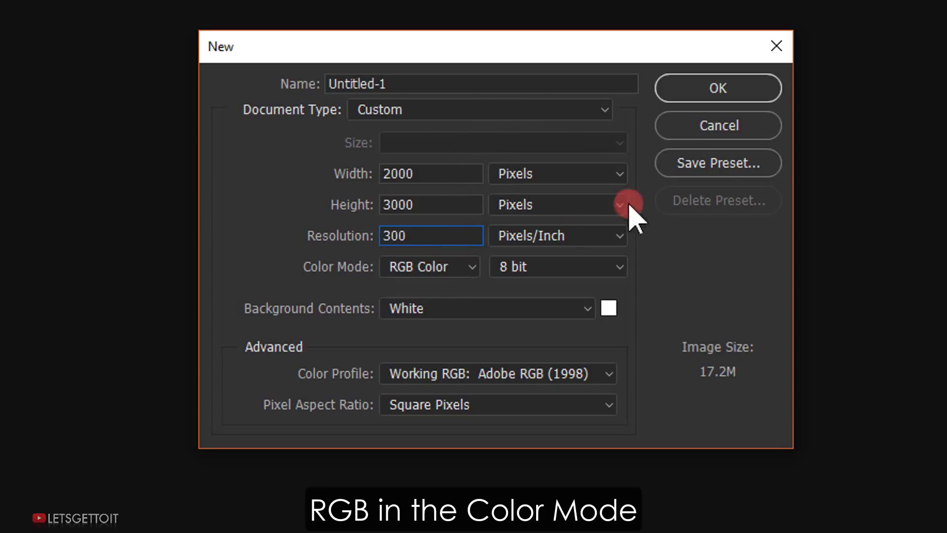
click(717, 90)
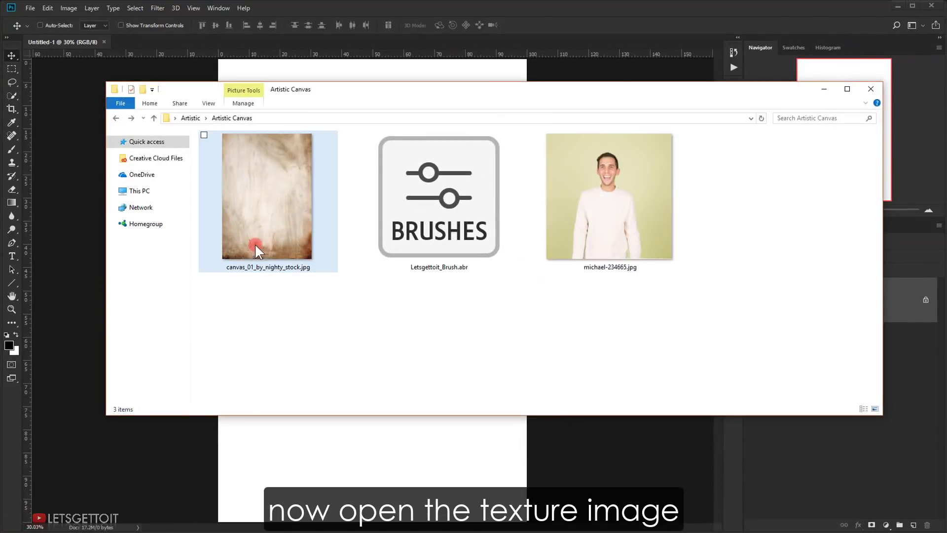
- Place the canvas_01_by_nighty_stock texture and scale it to cover the whole canvas
click(254, 244)
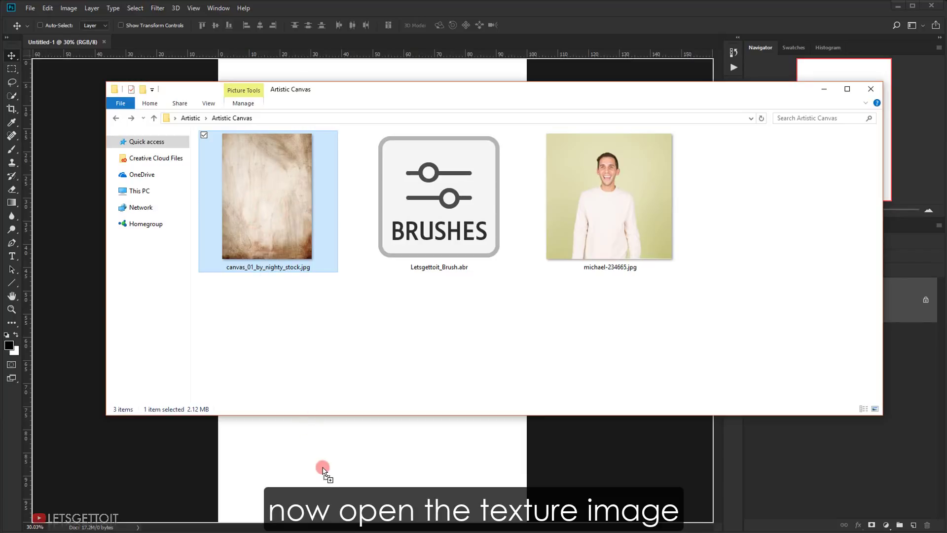
drag(298, 374, 324, 467)
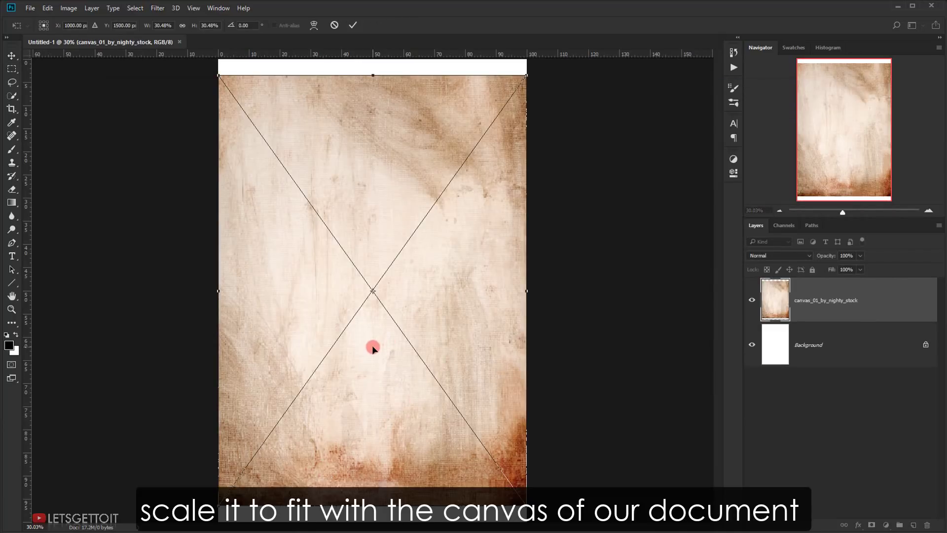
key(ctrl+0)
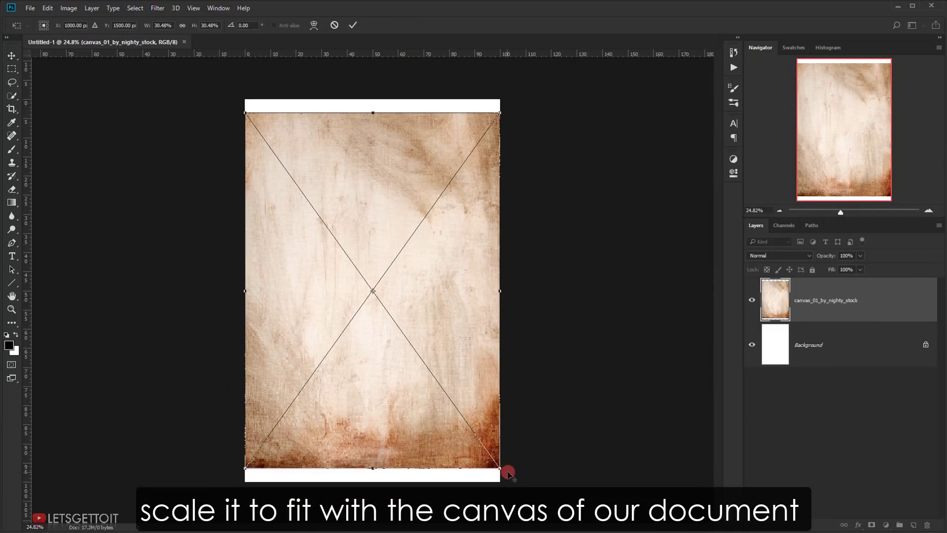
mouse_move(502, 469)
mouse_down()
mouse_move(513, 485)
mouse_move(504, 478)
mouse_up()
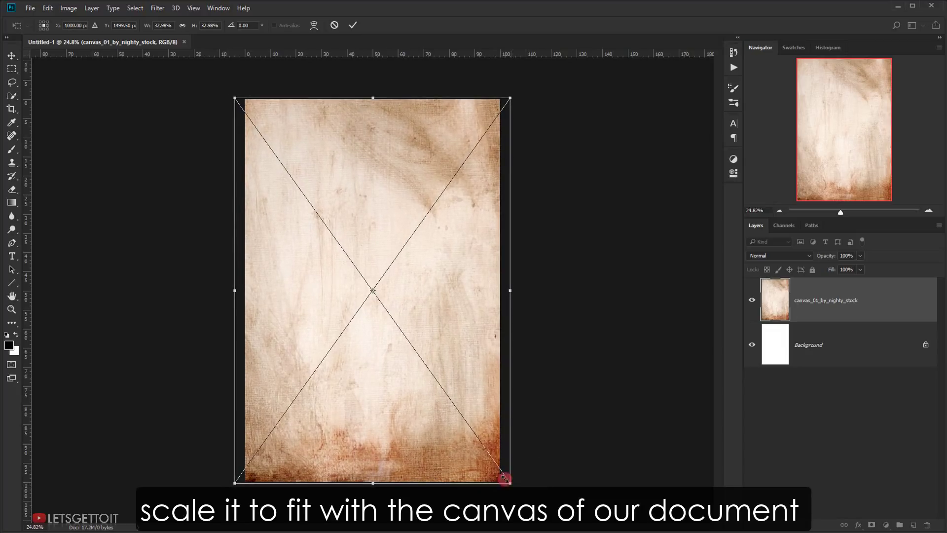
scroll(376, 296, up, 1)
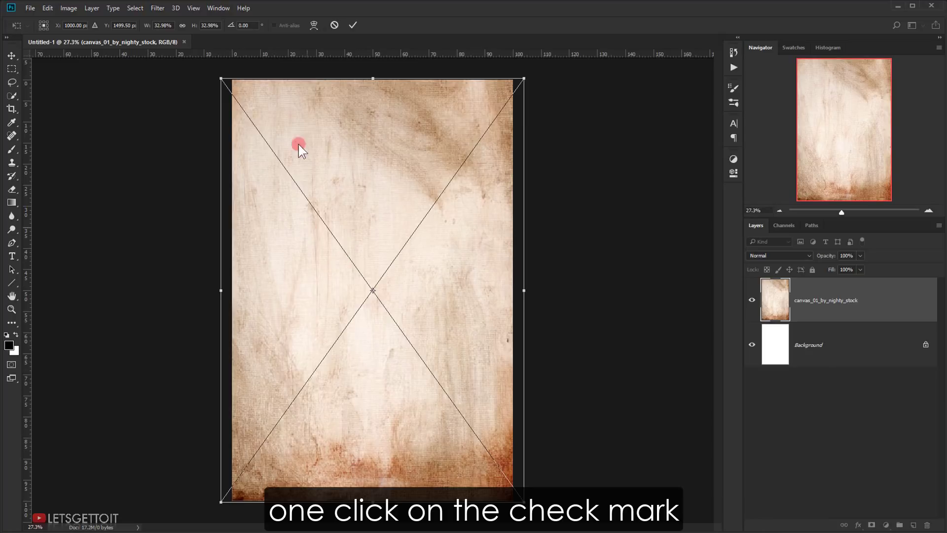
click(351, 25)
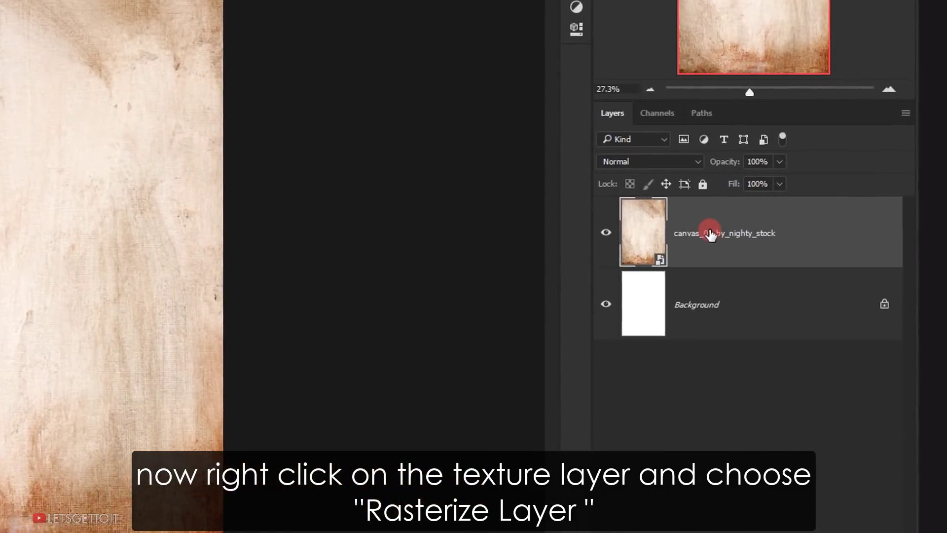
- Rasterize the texture layer, name it Background, and delete the old white layer
right_click(796, 281)
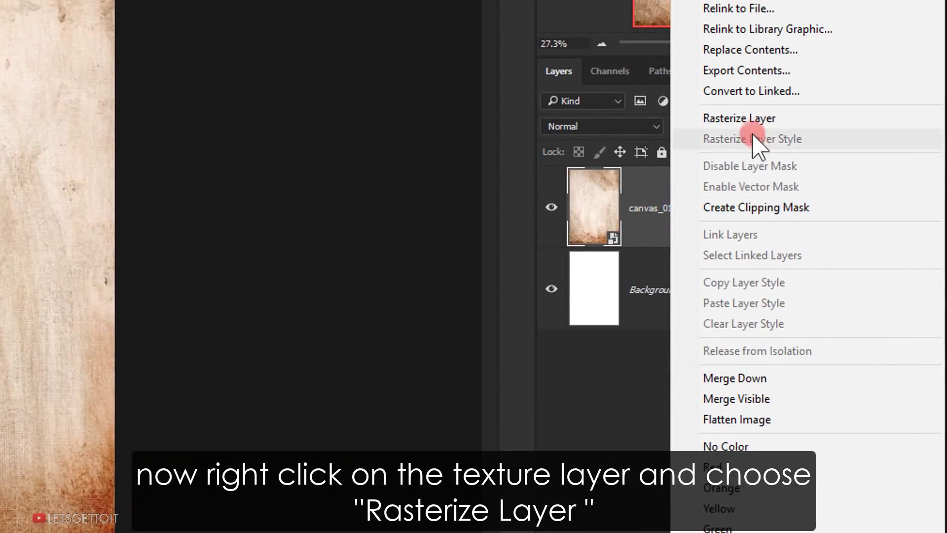
click(728, 123)
click(773, 119)
text(Background)
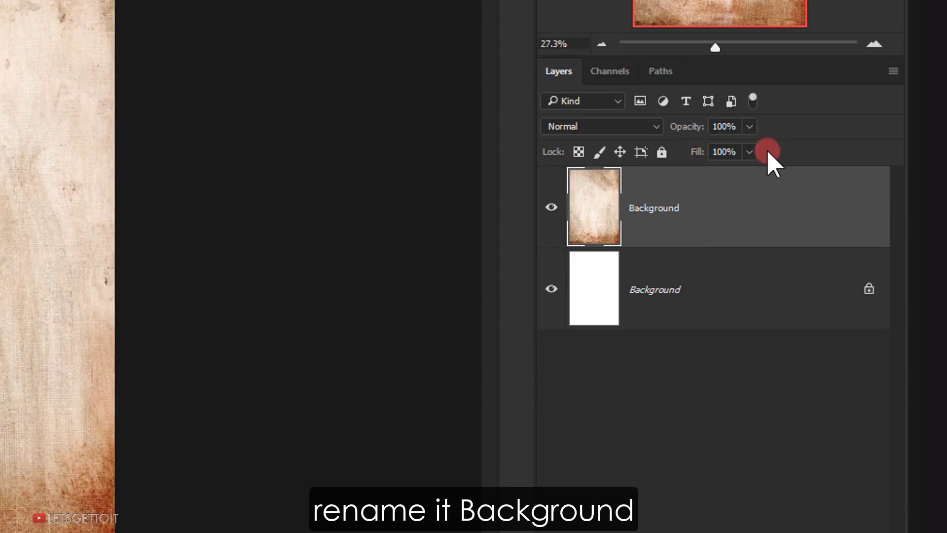
click(703, 271)
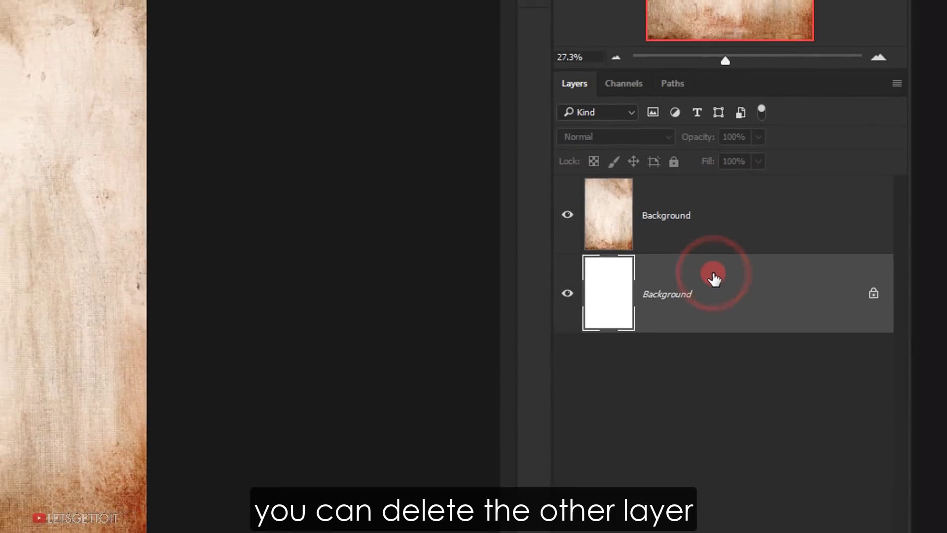
key(Delete)
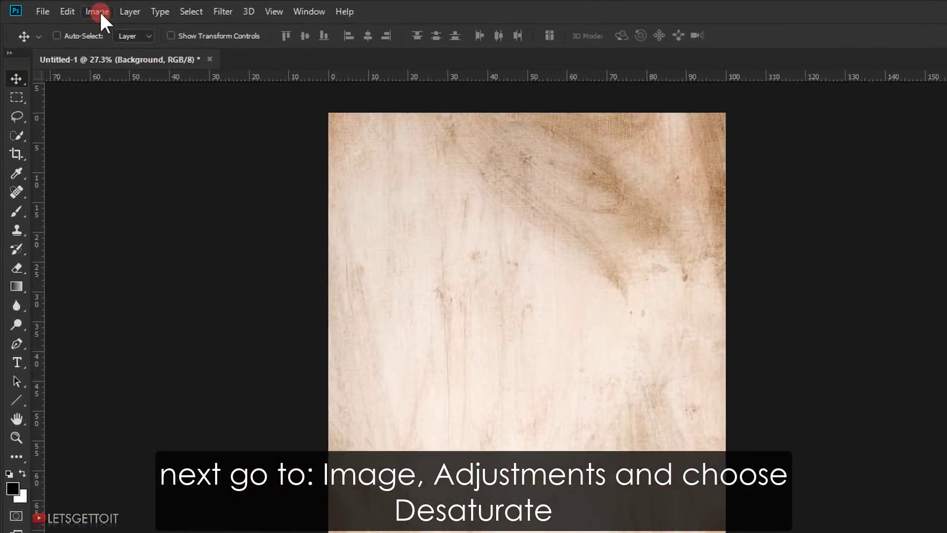
click(100, 10)
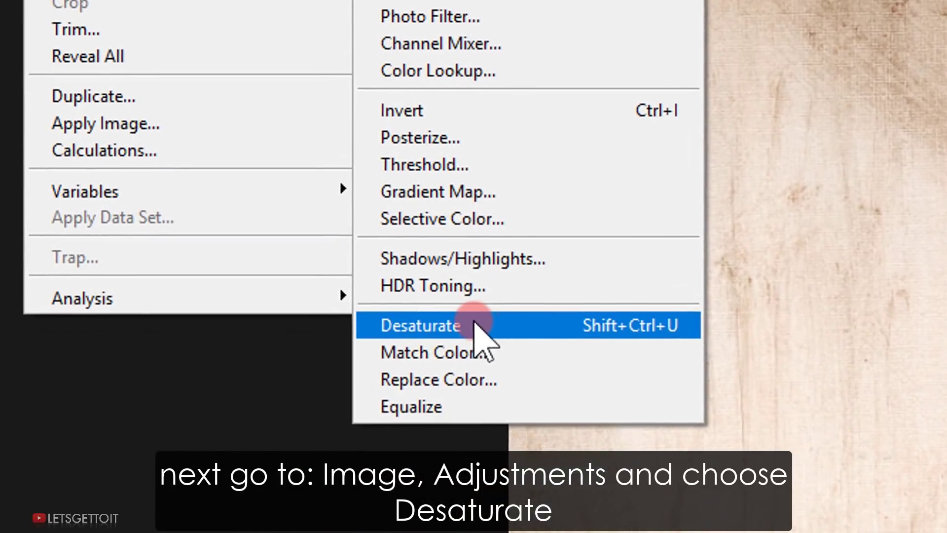
- Desaturate the texture and duplicate it into a new document named Gray Texture
click(611, 343)
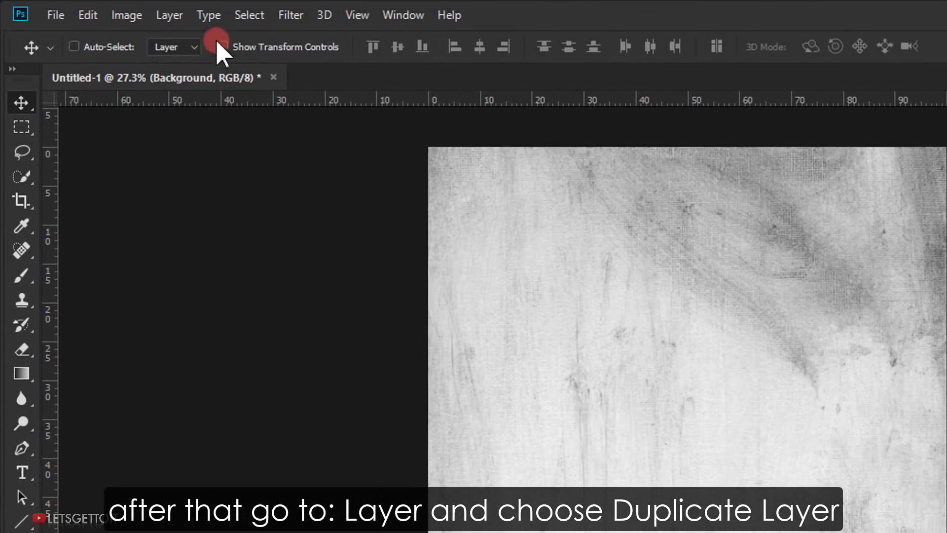
click(169, 15)
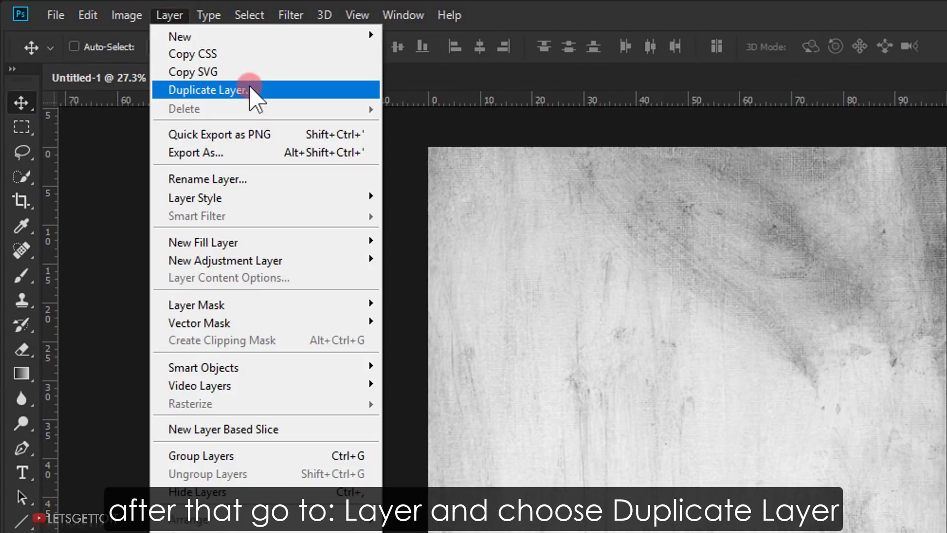
click(254, 91)
click(497, 234)
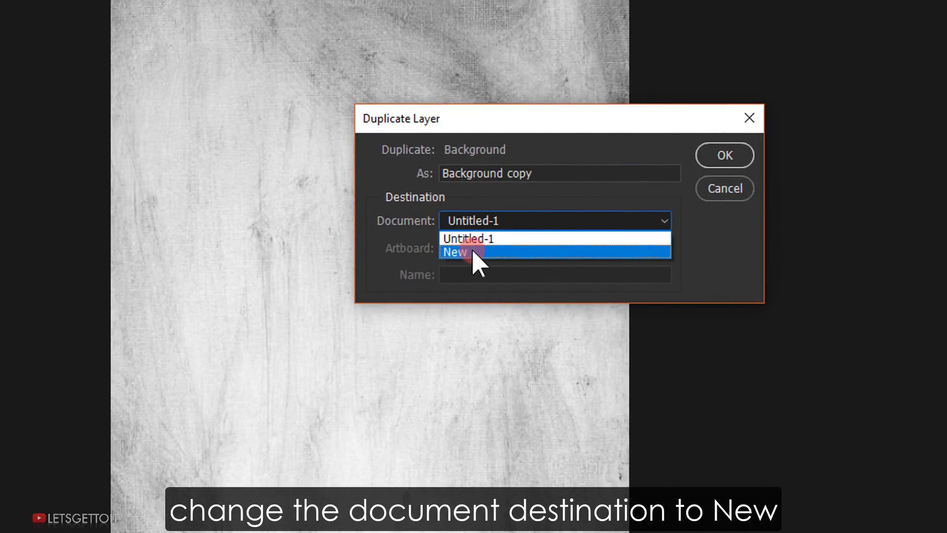
click(477, 253)
text(Gray Texture)
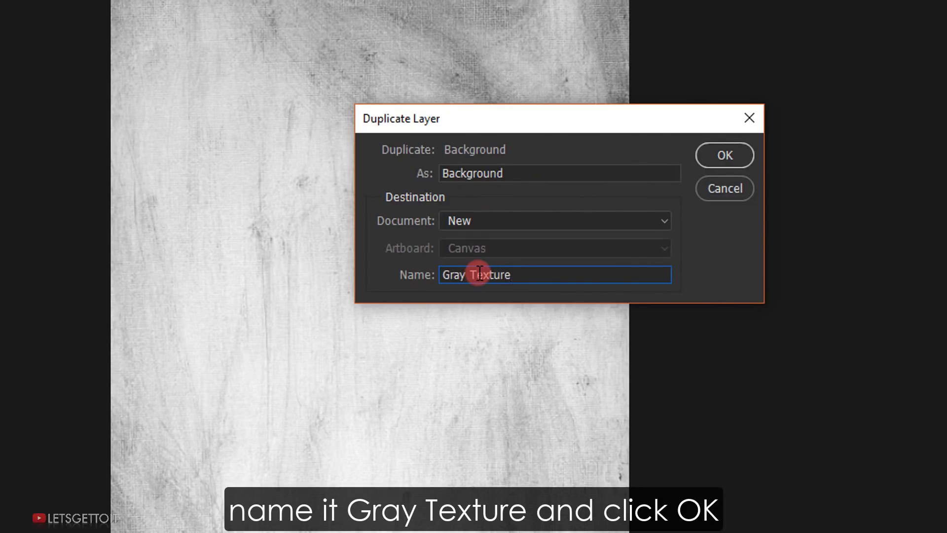
click(724, 156)
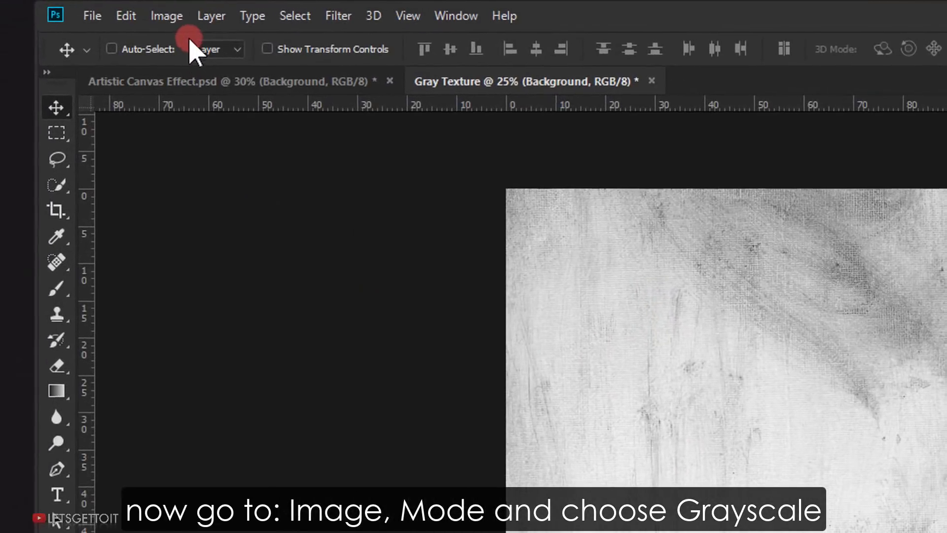
- Convert the Gray Texture document to Grayscale mode, discarding colour information
click(71, 9)
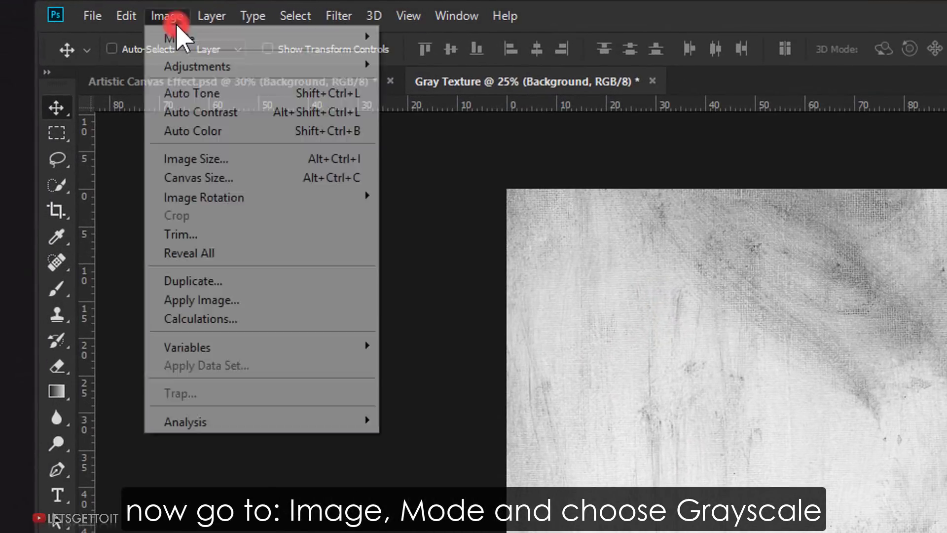
click(198, 33)
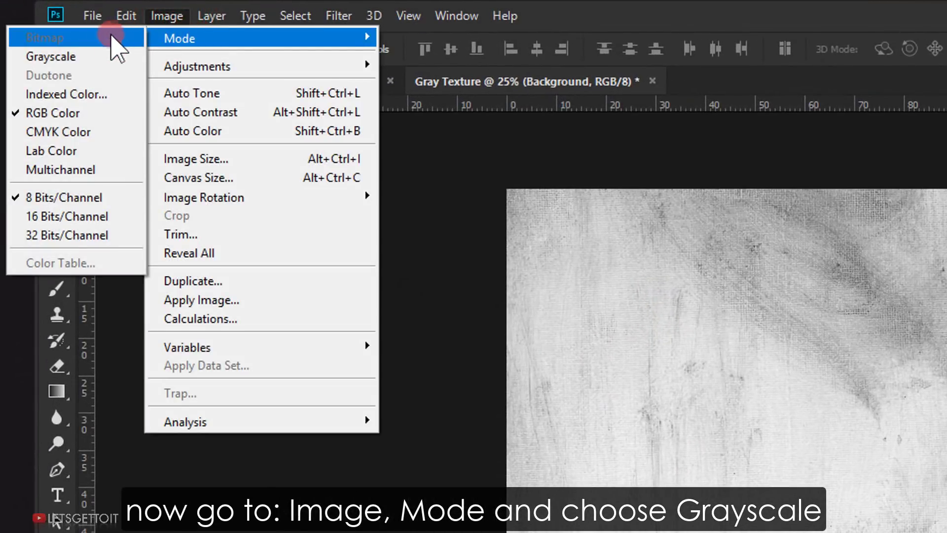
click(57, 58)
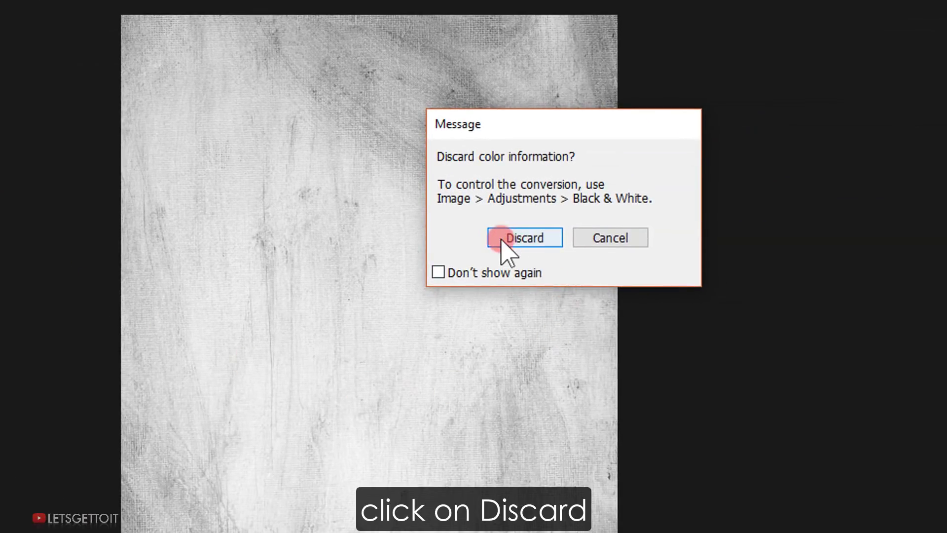
click(502, 240)
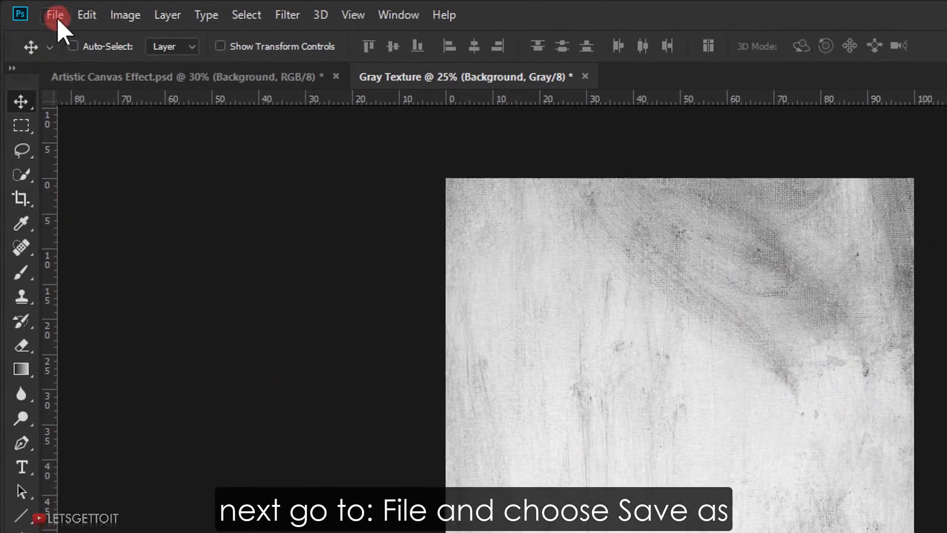
- Save it as Gray Texture.psd in Photoshop format with Maximize Compatibility
click(55, 15)
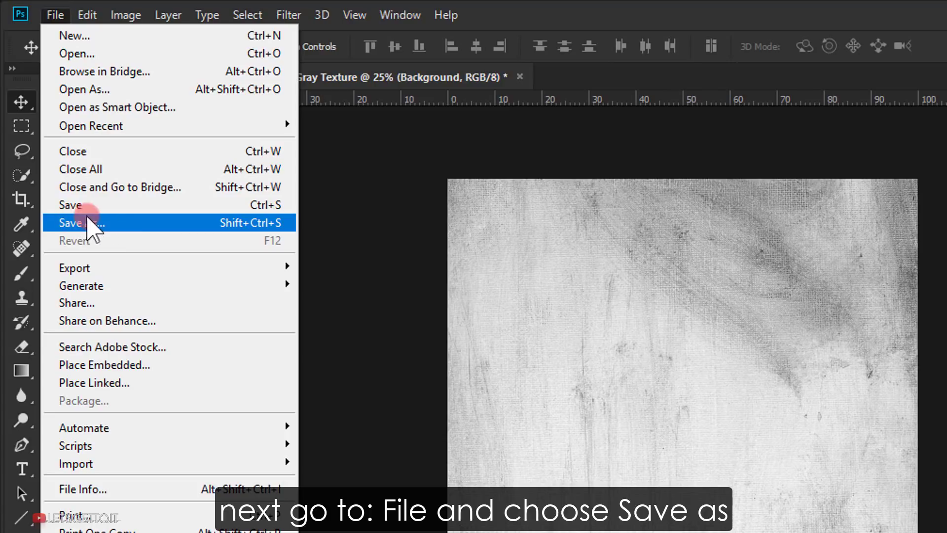
click(120, 222)
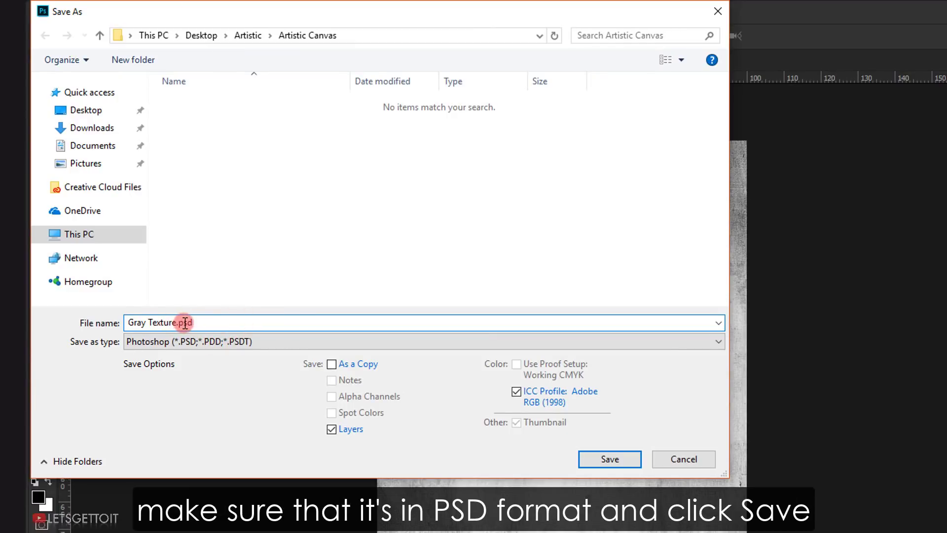
click(218, 336)
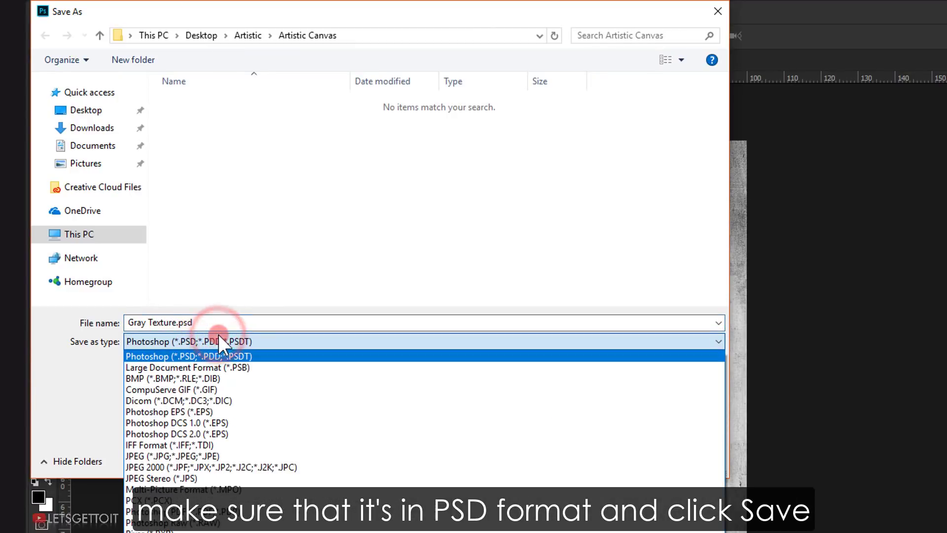
click(250, 352)
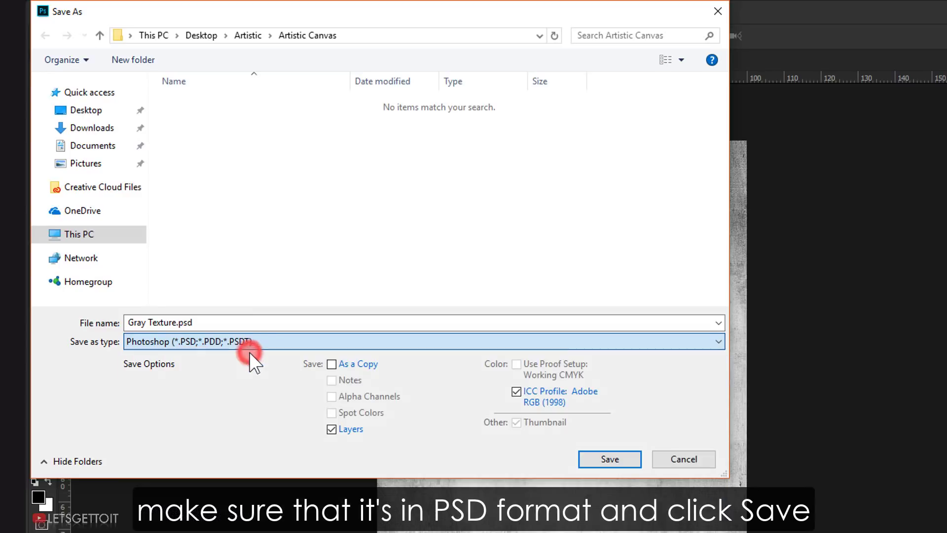
click(615, 457)
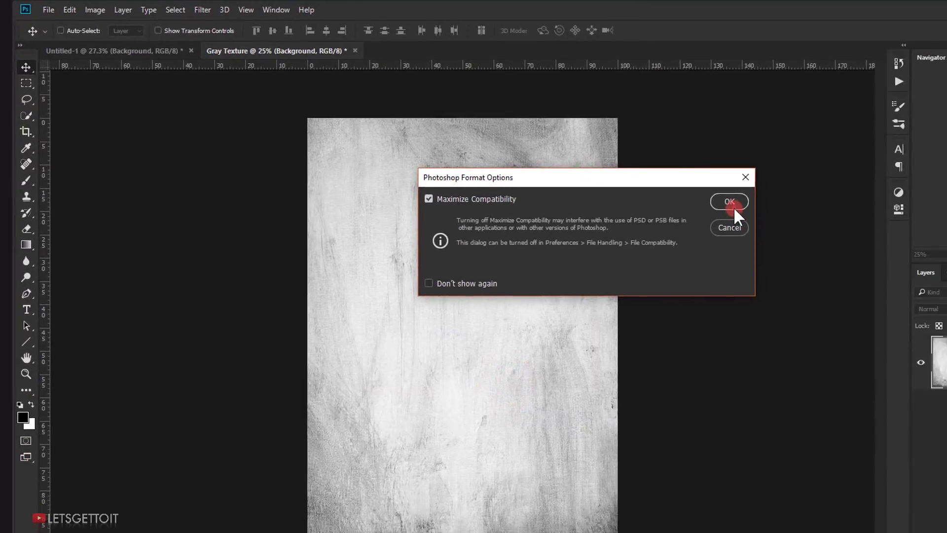
click(733, 206)
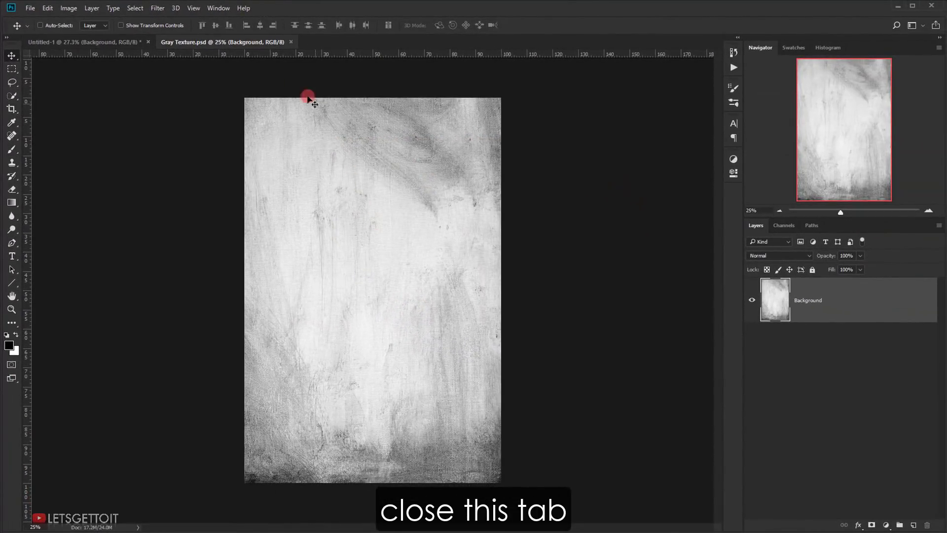
- Close Gray Texture.psd and add a new layer named Sketch, converted to a Smart Object
click(291, 43)
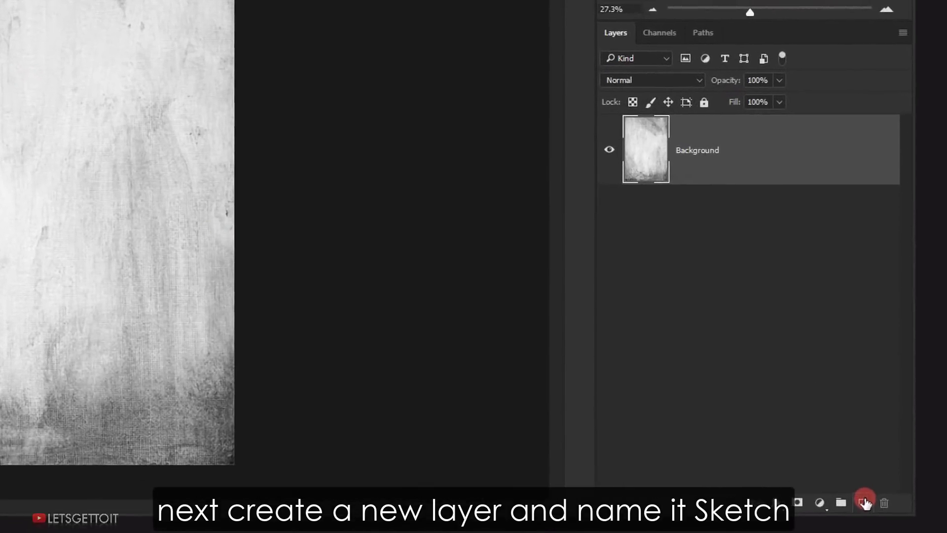
click(907, 522)
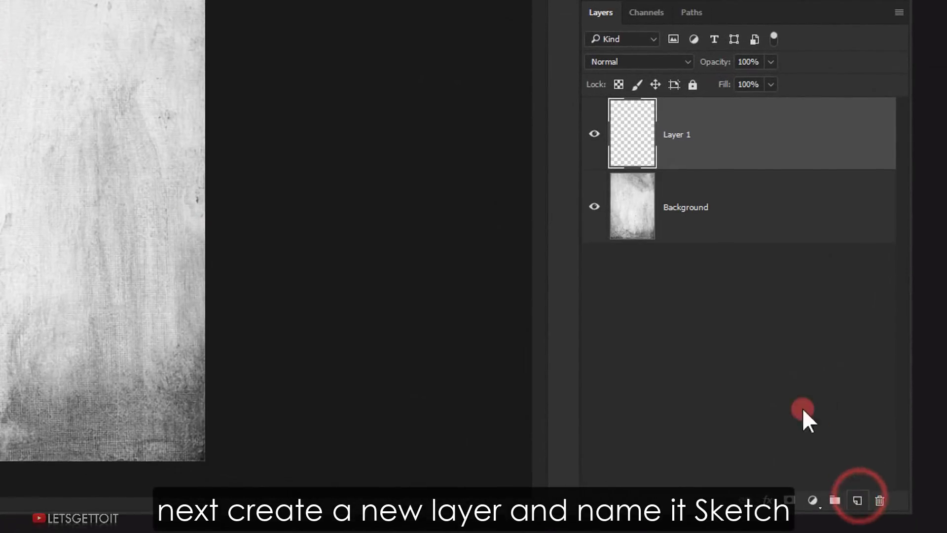
click(777, 129)
right_click(782, 143)
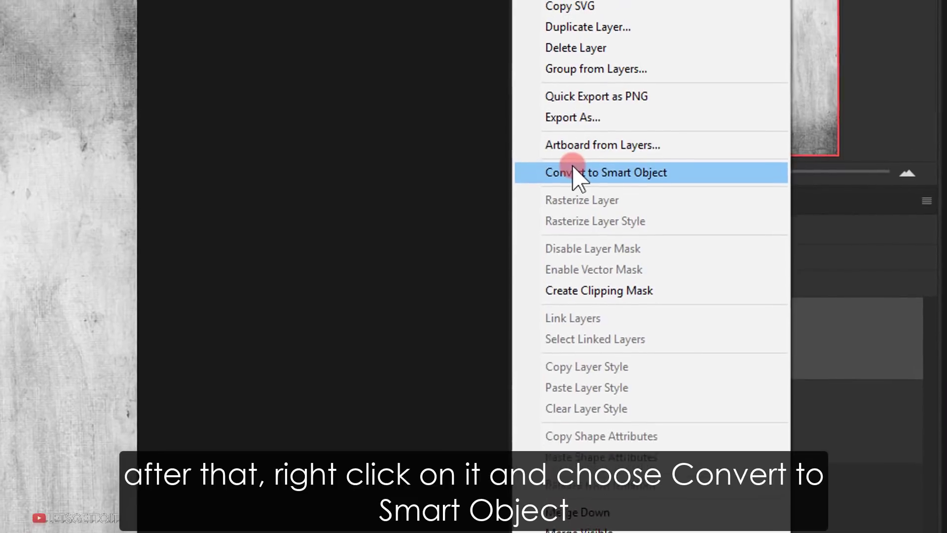
click(752, 190)
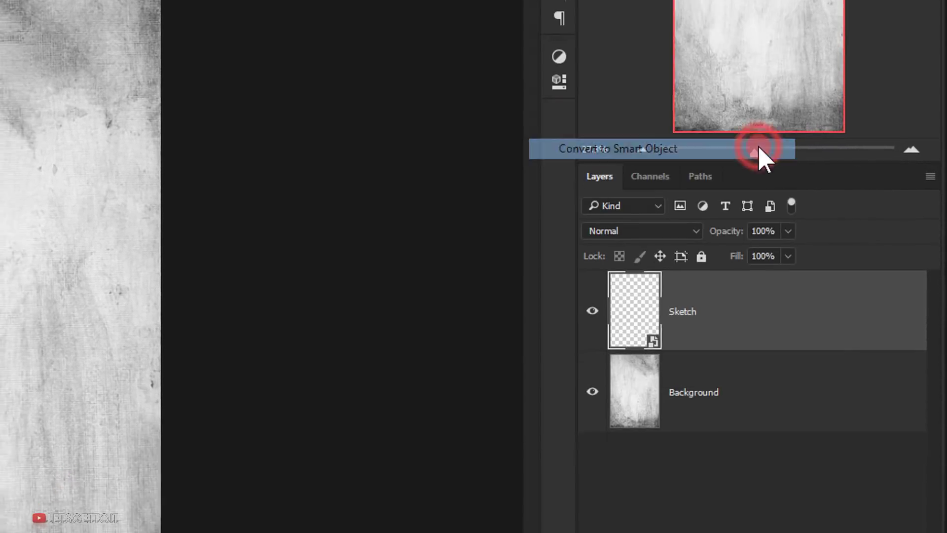
- Open the Sketch smart object's contents and drop the portrait photo onto its canvas
double_click(671, 194)
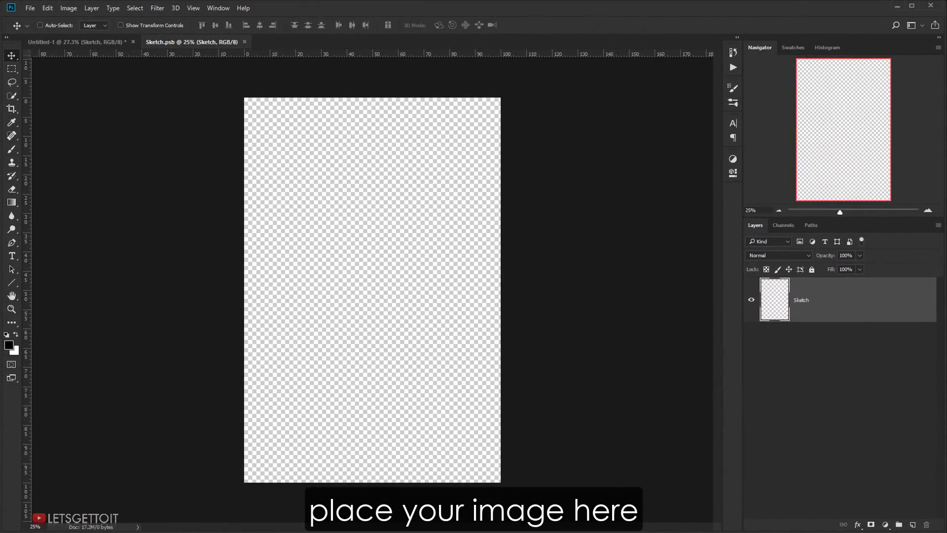
click(49, 531)
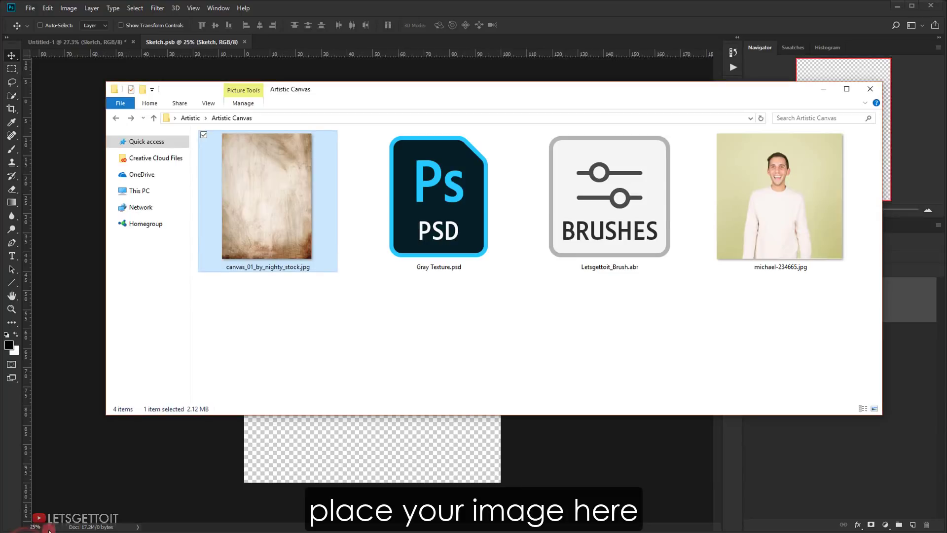
click(771, 207)
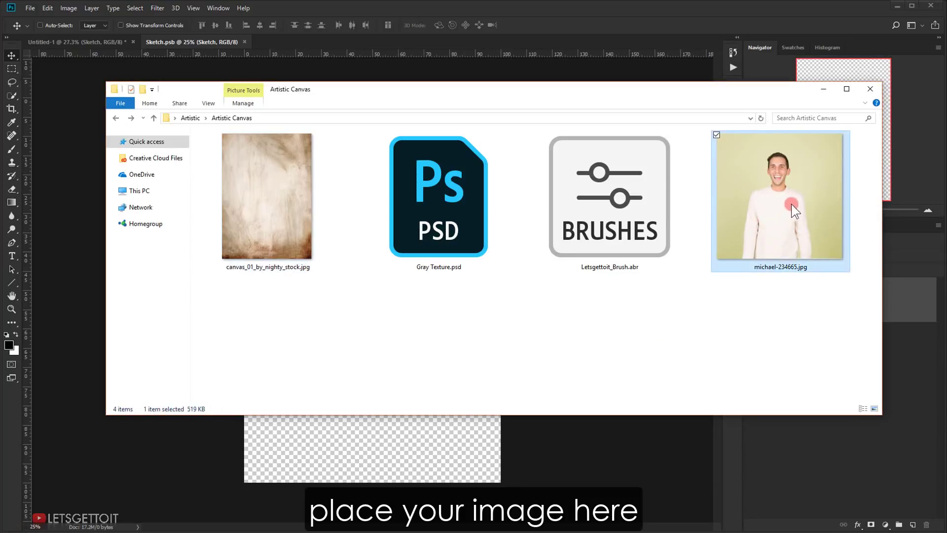
drag(562, 401, 450, 438)
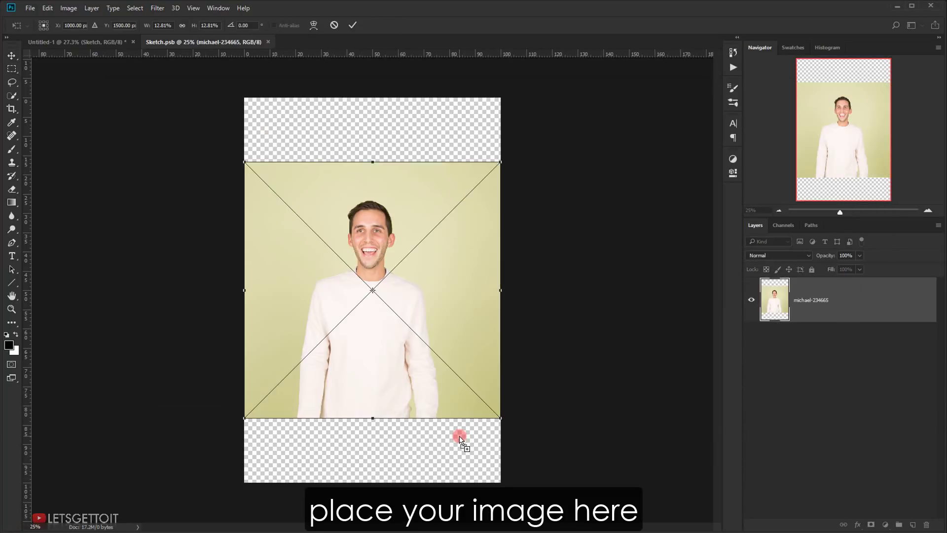
- Enlarge and reposition the portrait so the face fills the canvas, then commit
scroll(397, 294, down, 2)
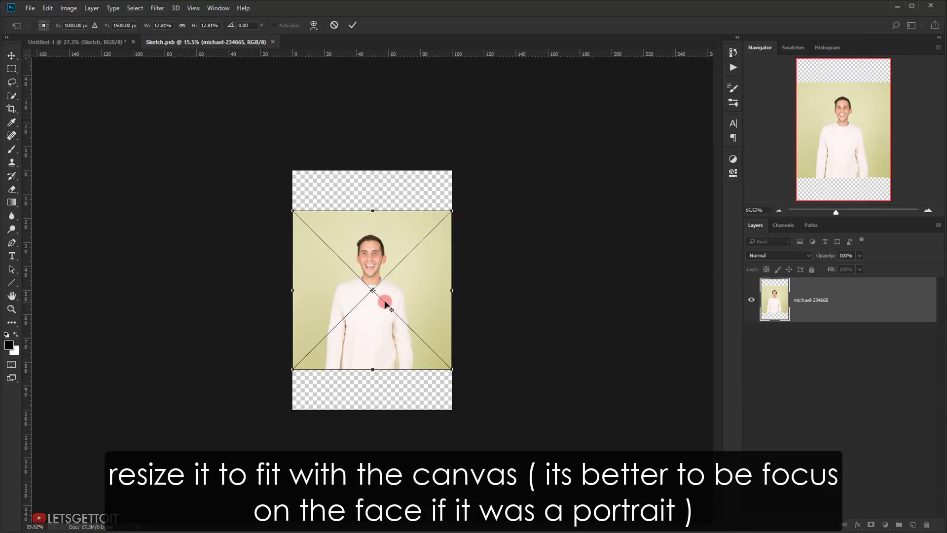
drag(448, 368, 641, 501)
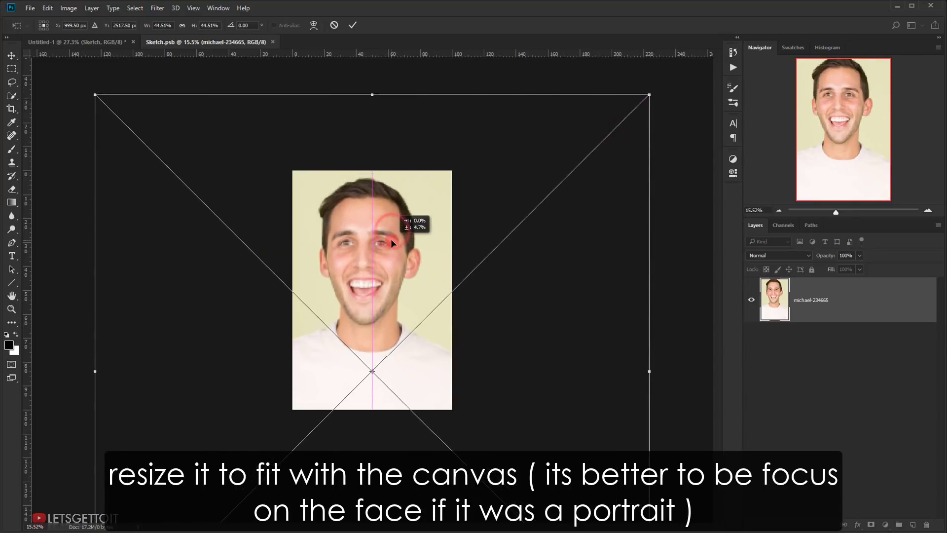
drag(391, 230, 391, 248)
drag(375, 279, 381, 274)
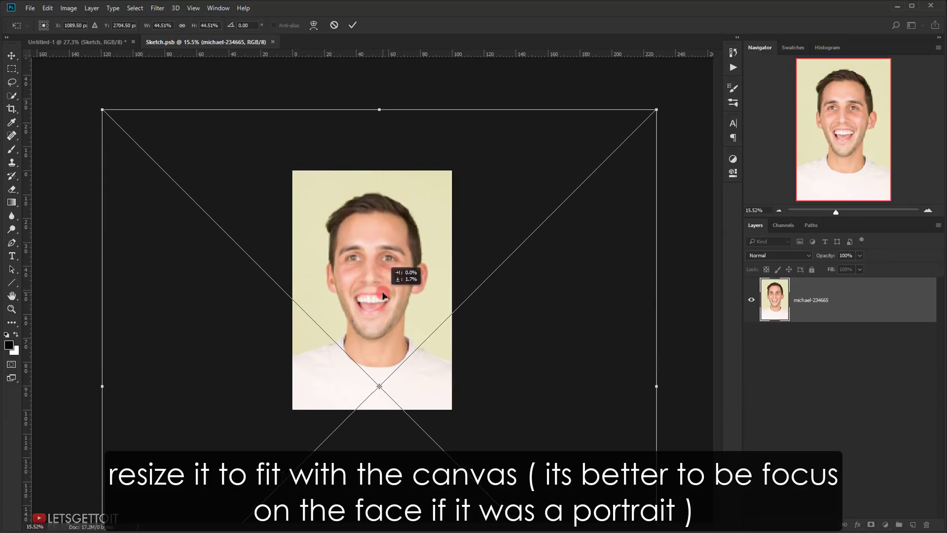
scroll(382, 296, up, 2)
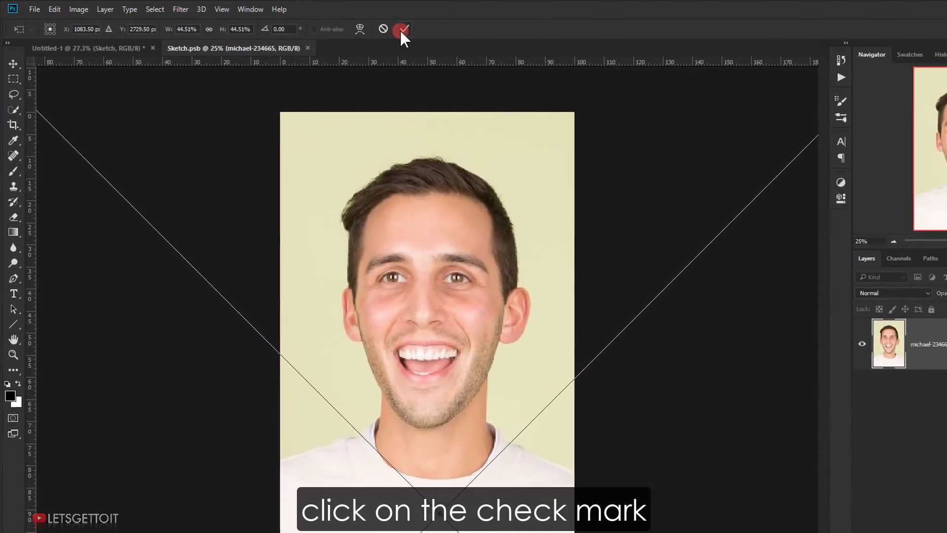
click(387, 27)
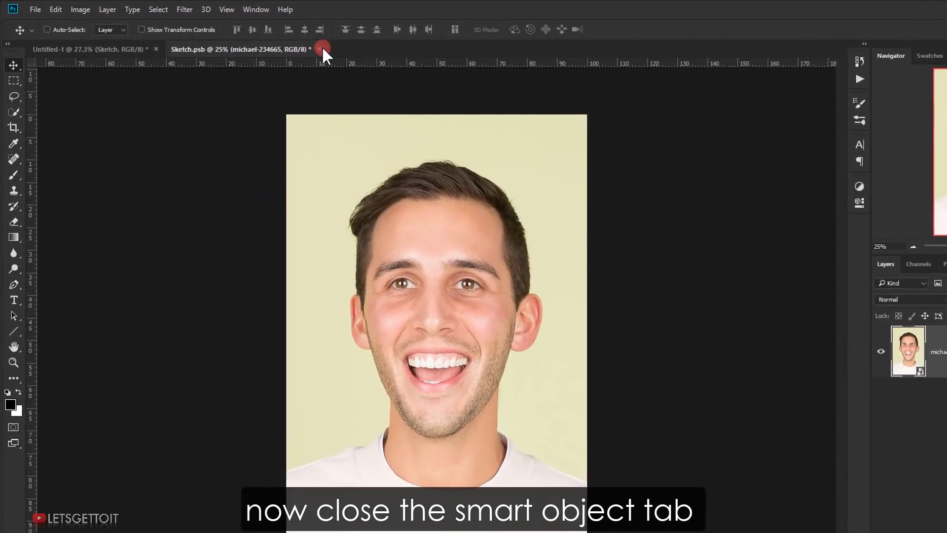
- Save the portrait into Sketch, add a hidden duplicate named Color, and reselect Sketch
click(321, 49)
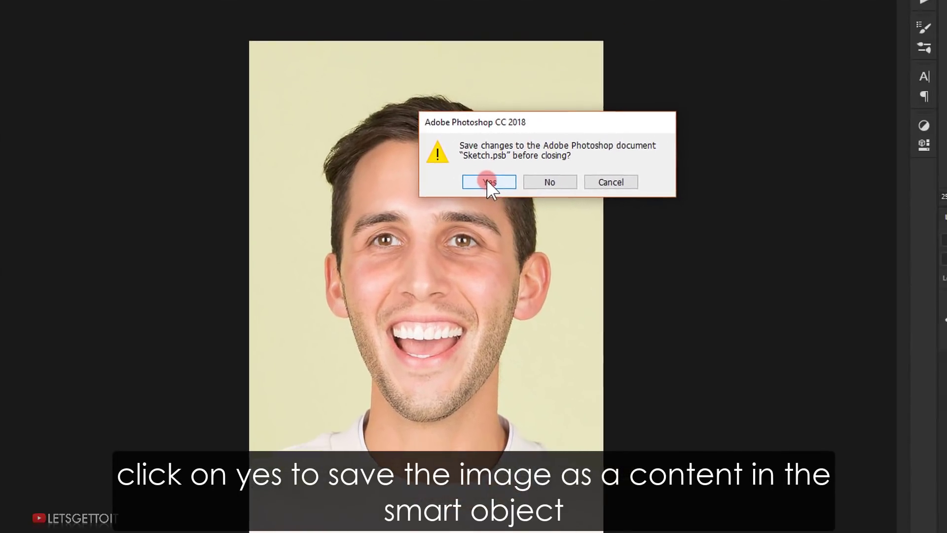
click(503, 177)
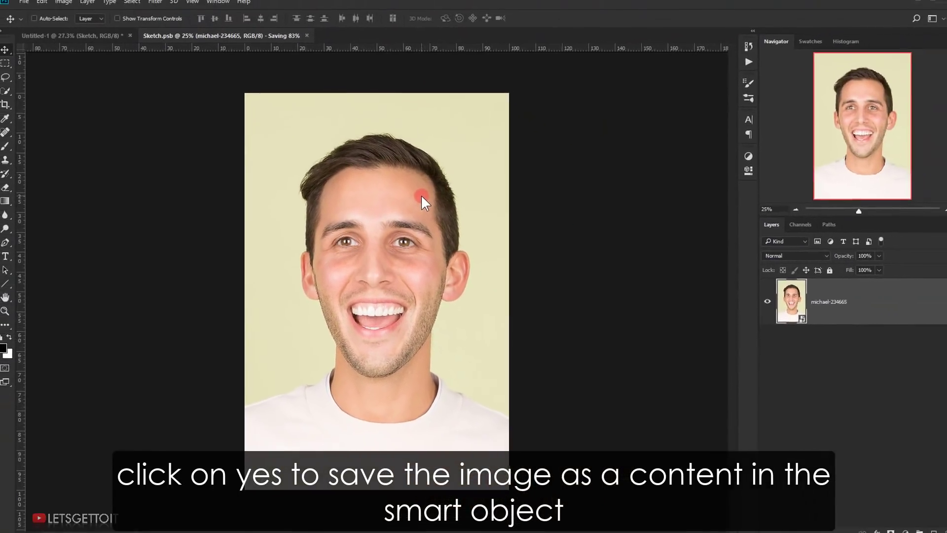
mouse_move(809, 296)
mouse_down()
mouse_move(924, 507)
mouse_move(892, 509)
mouse_up()
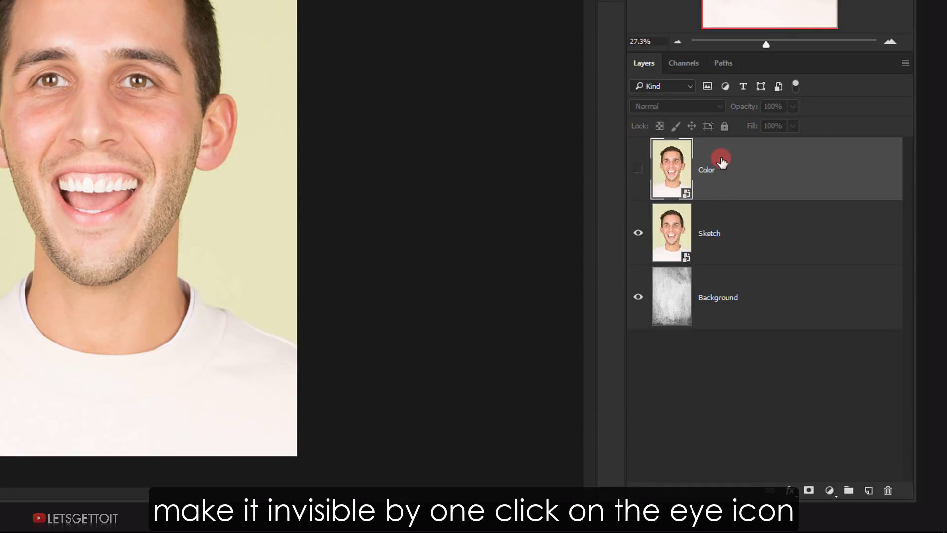
click(820, 236)
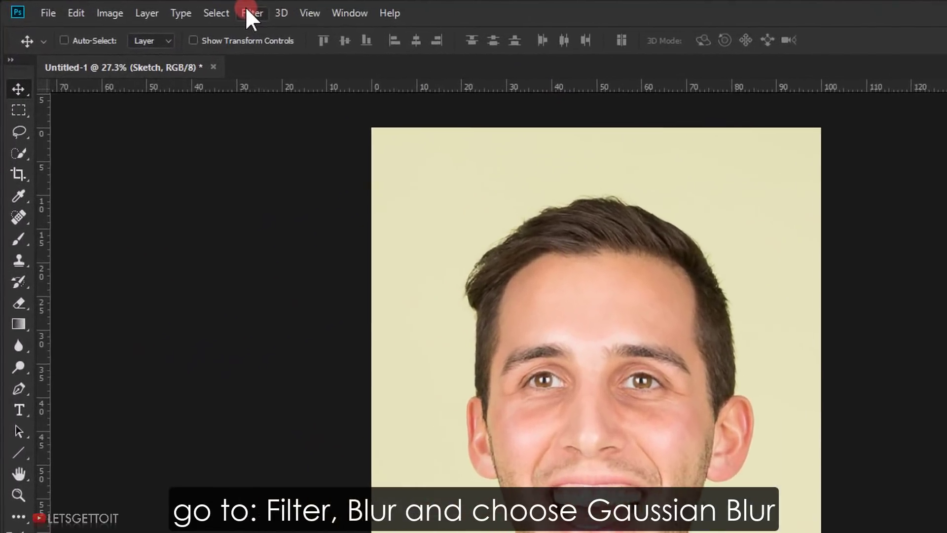
- Apply a 1-pixel Gaussian Blur to the Sketch layer
click(158, 8)
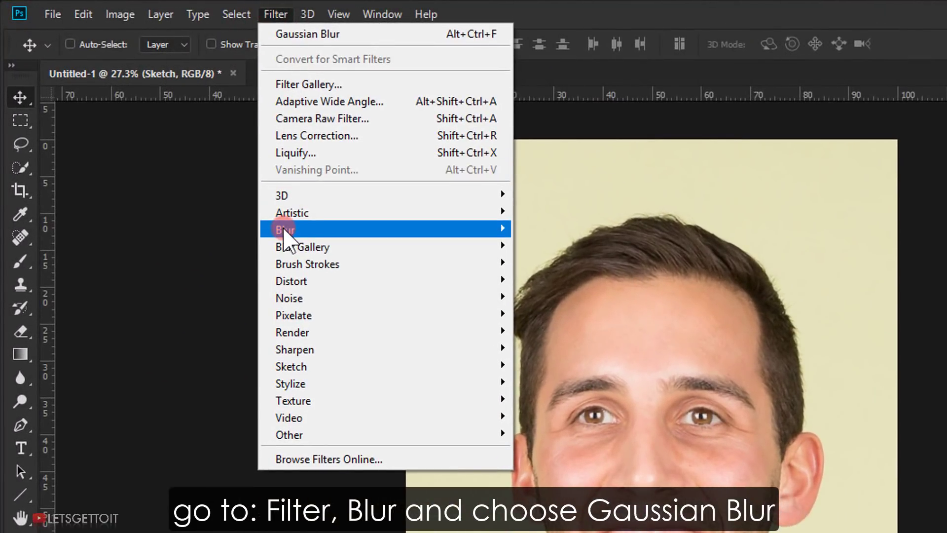
click(285, 230)
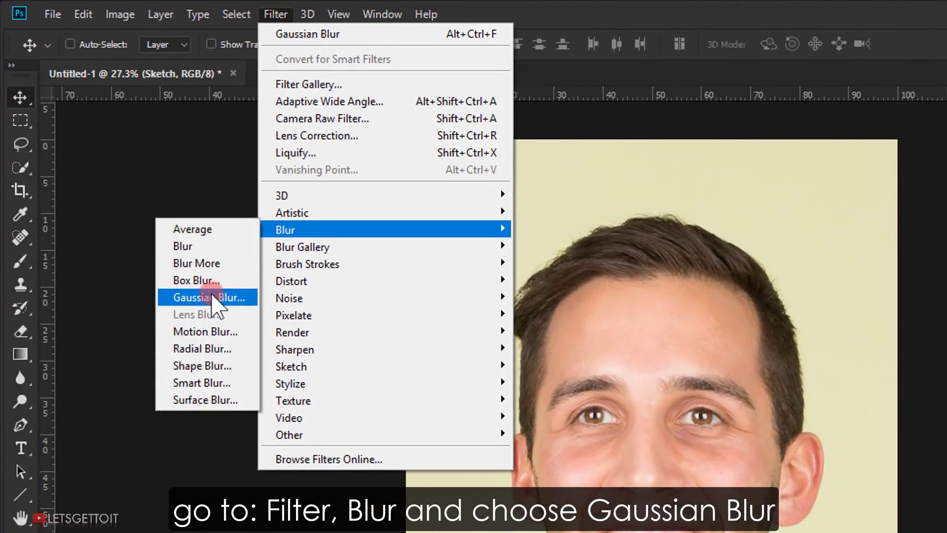
click(241, 297)
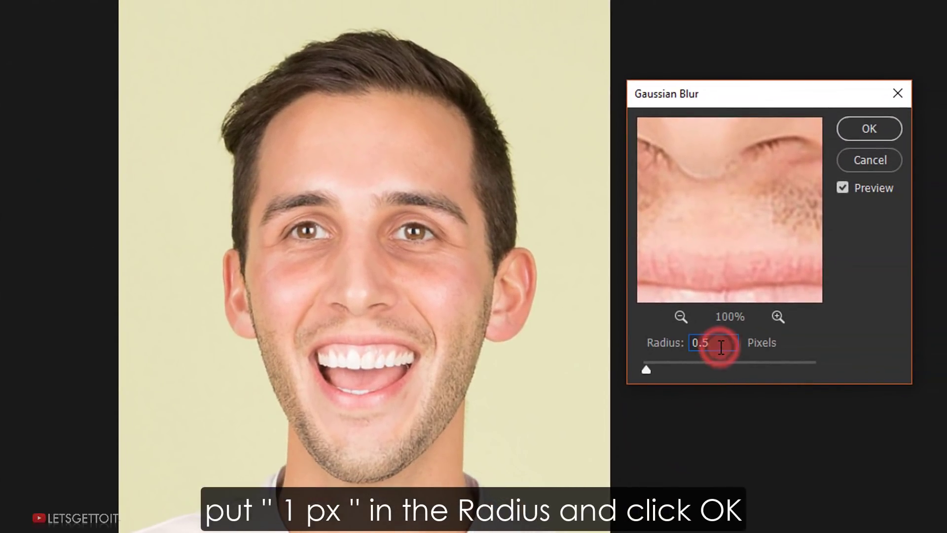
text(1)
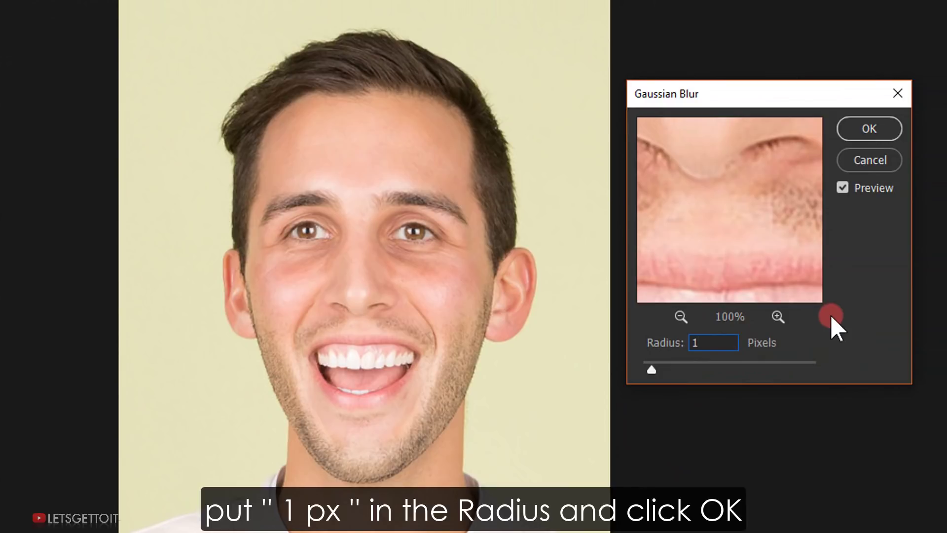
click(869, 128)
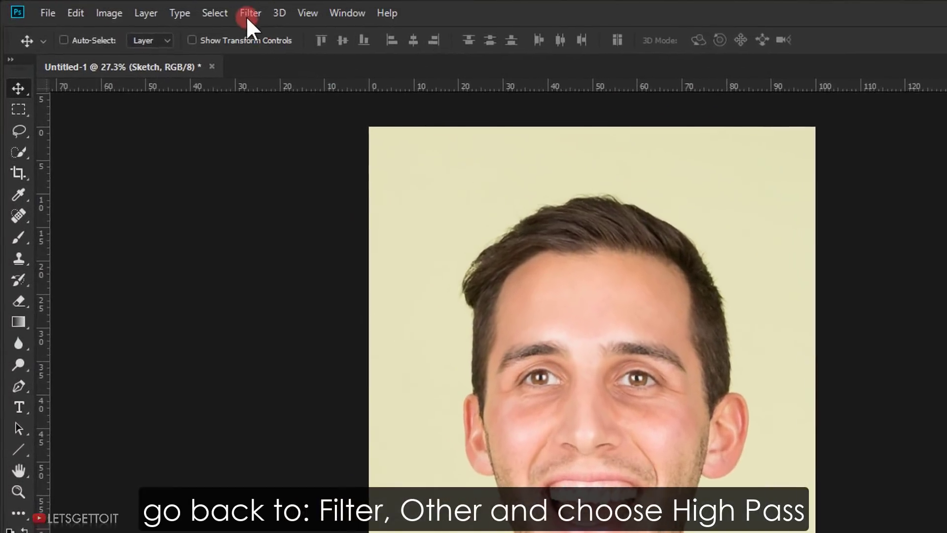
- Add a High Pass filter with a 2.5 px radius to the Sketch layer
click(248, 13)
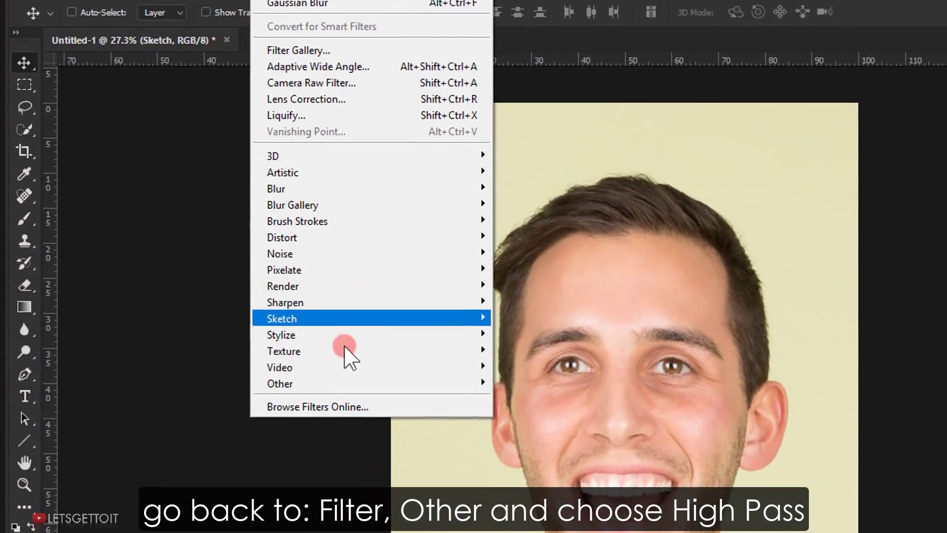
mouse_move(453, 303)
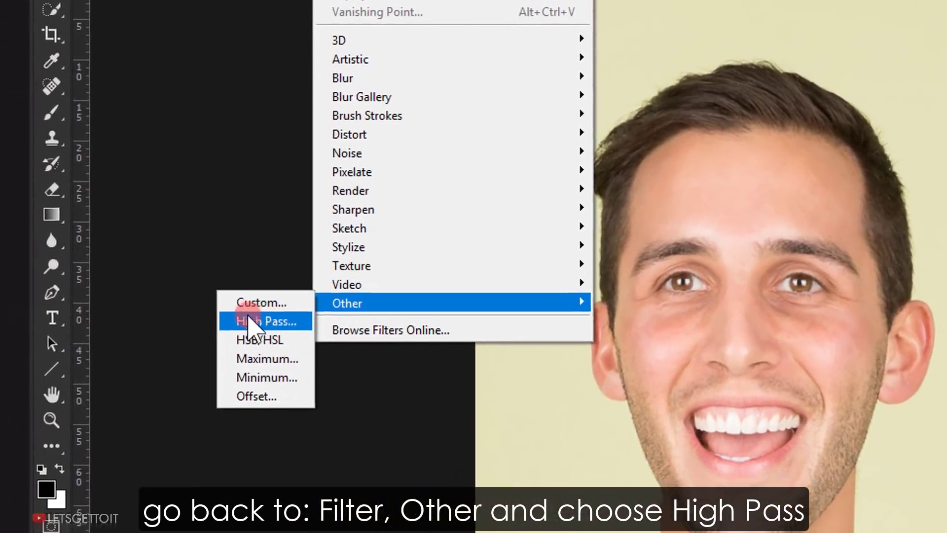
click(309, 307)
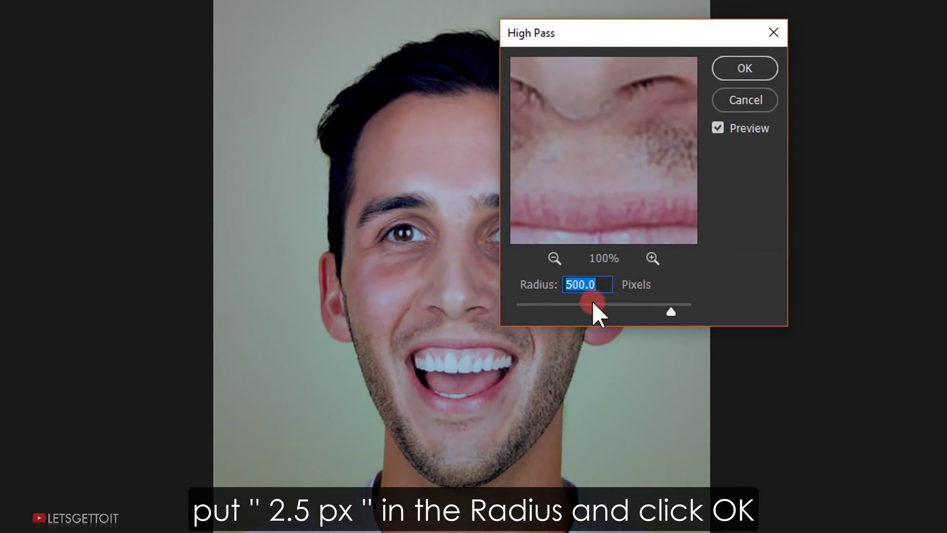
text(.5)
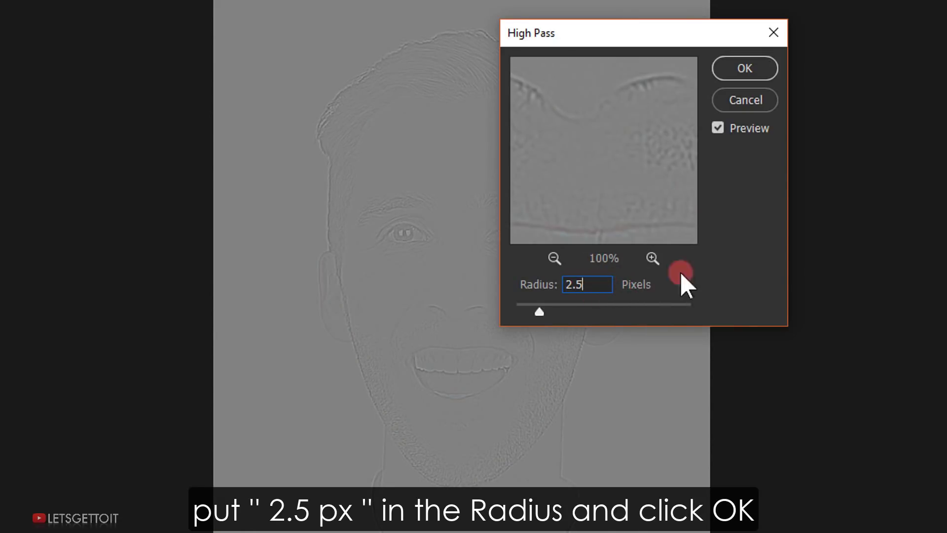
click(744, 68)
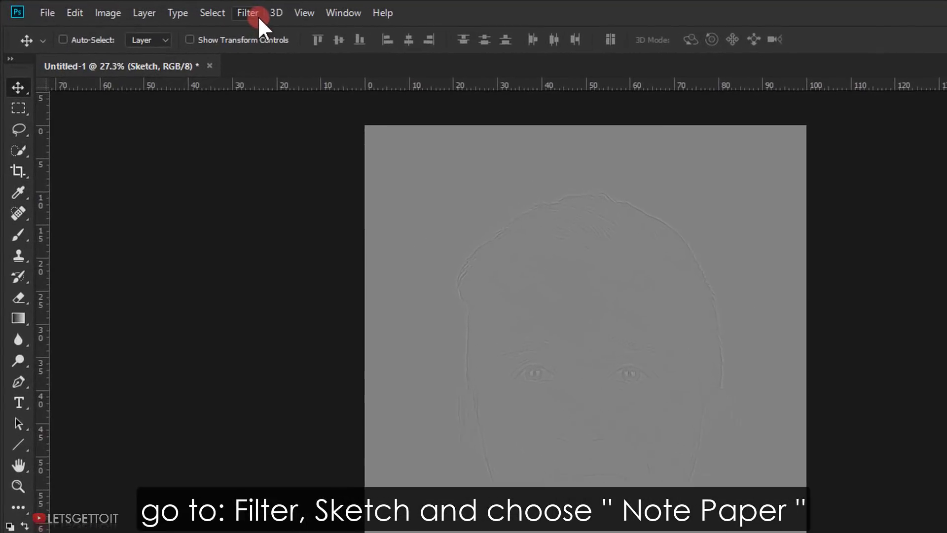
- Apply Note Paper to Sketch with Image Balance 25, Graininess 0 and Relief 0
click(258, 15)
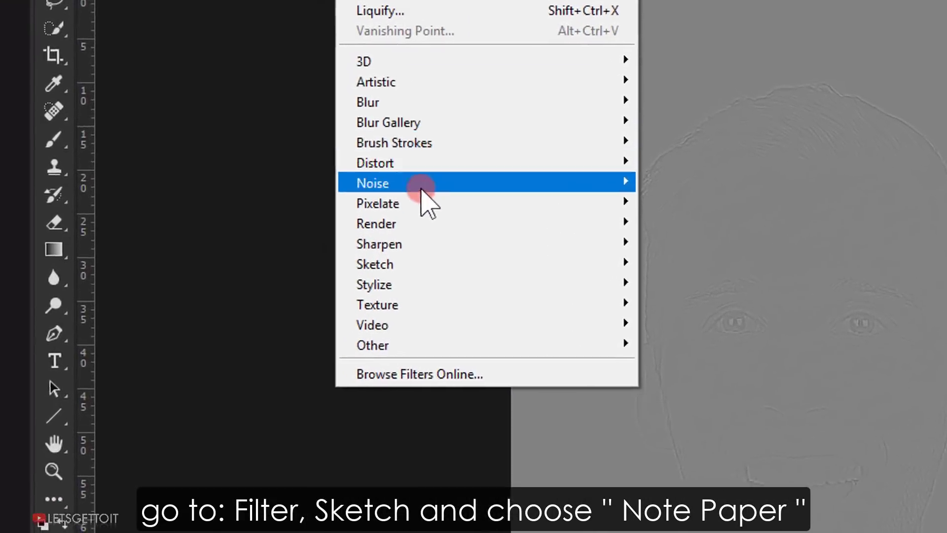
mouse_move(496, 151)
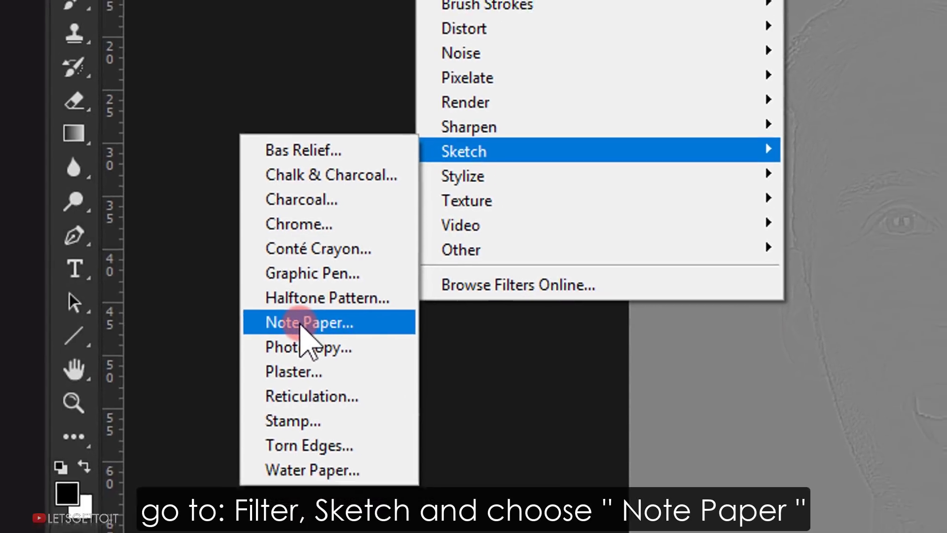
click(300, 324)
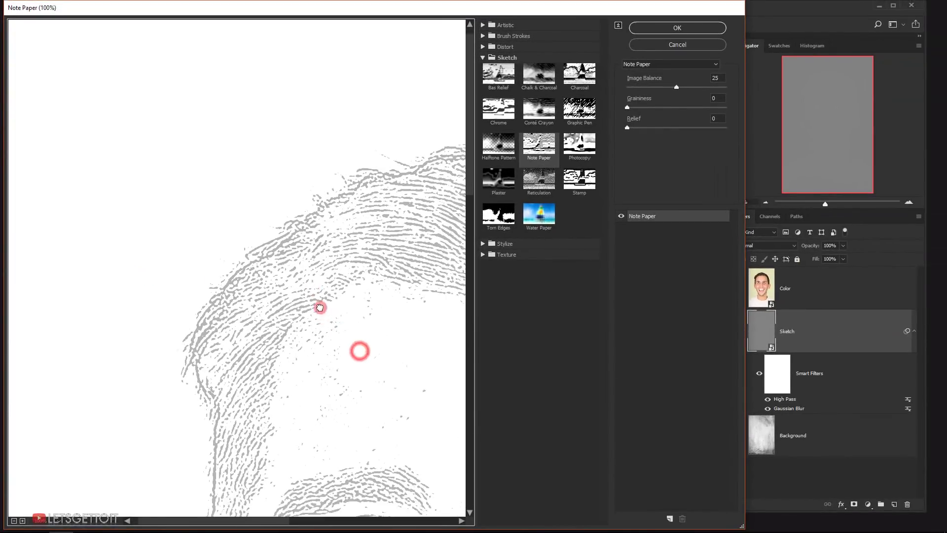
drag(354, 337, 302, 296)
mouse_move(387, 432)
mouse_down()
mouse_move(251, 200)
mouse_move(274, 201)
mouse_up()
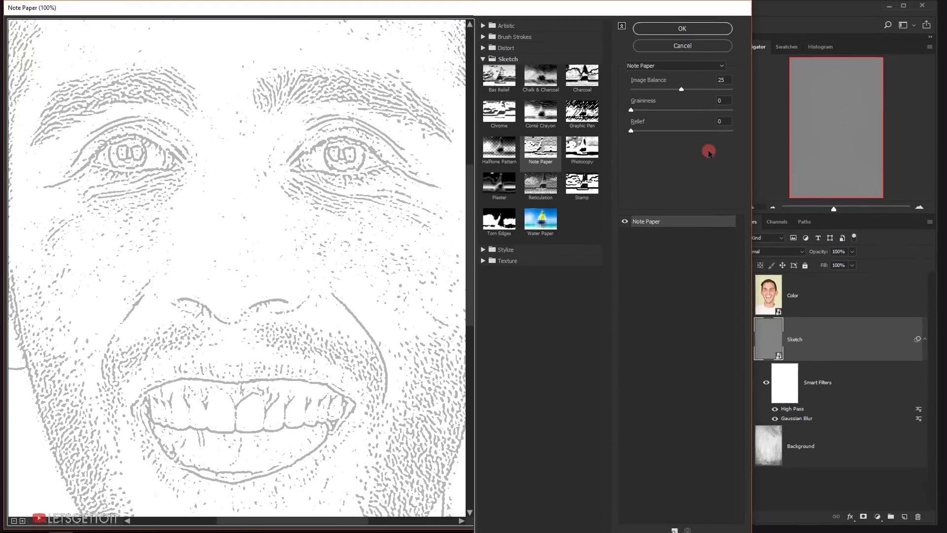
click(722, 78)
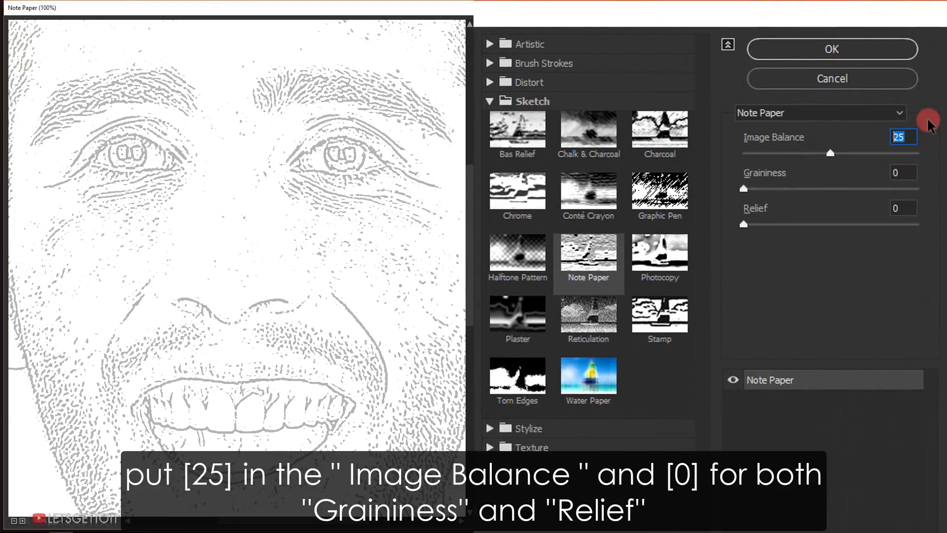
text(25)
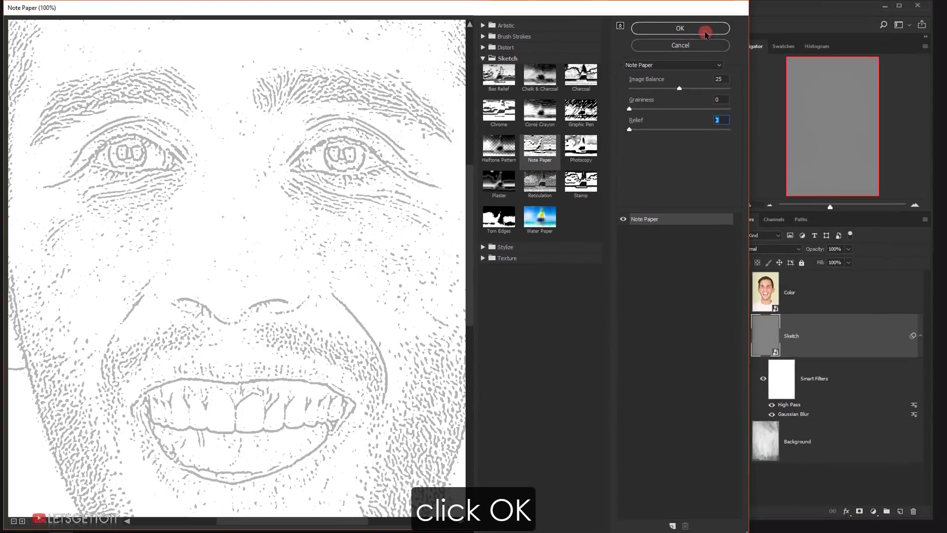
click(706, 33)
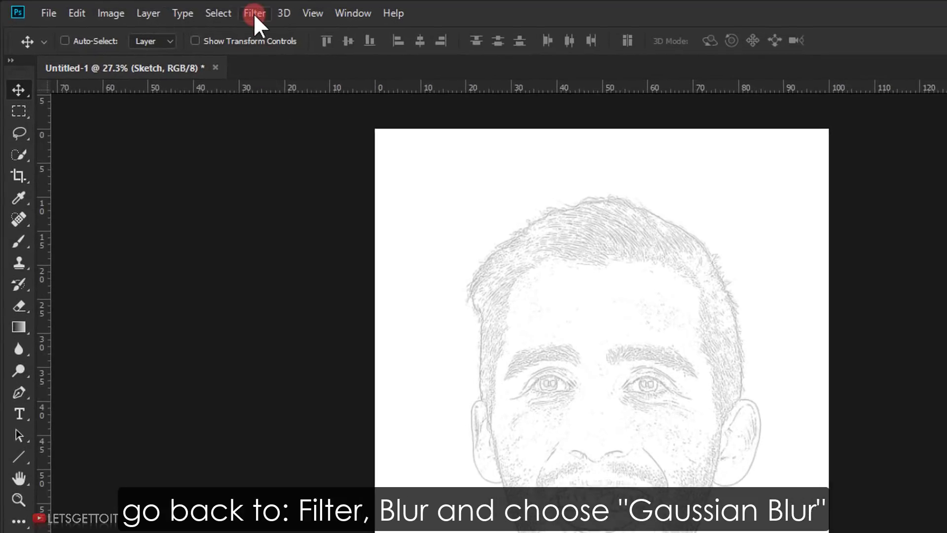
- Apply a 0.5 px Gaussian Blur to the Sketch layer
click(254, 13)
click(271, 209)
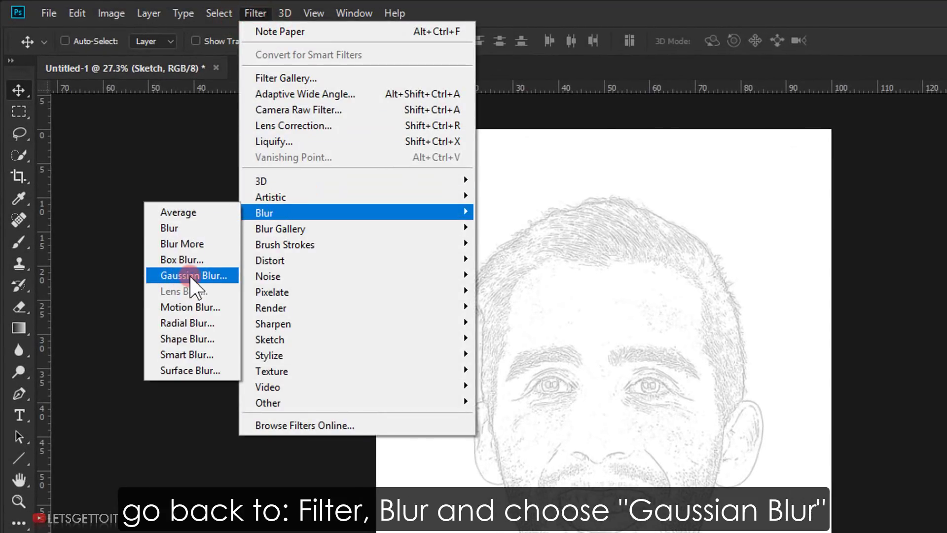
click(212, 276)
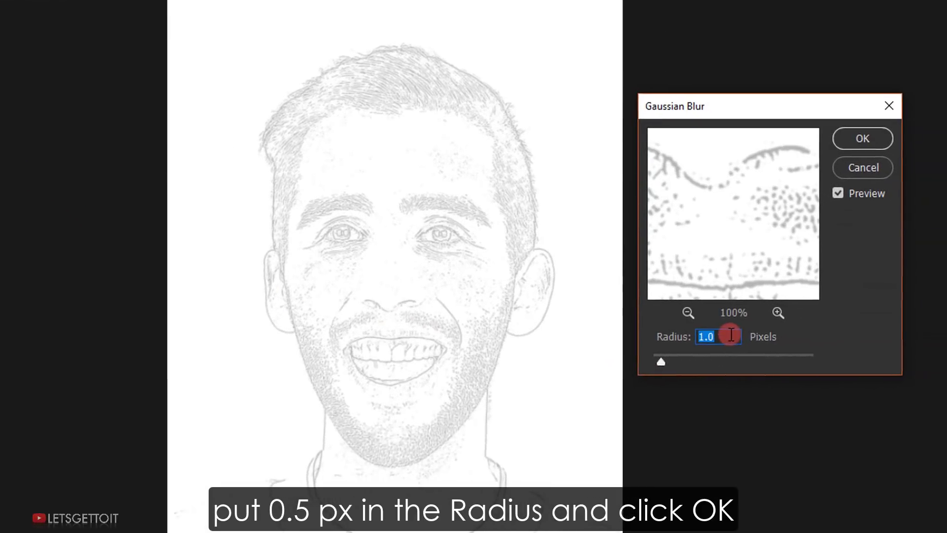
text(0)
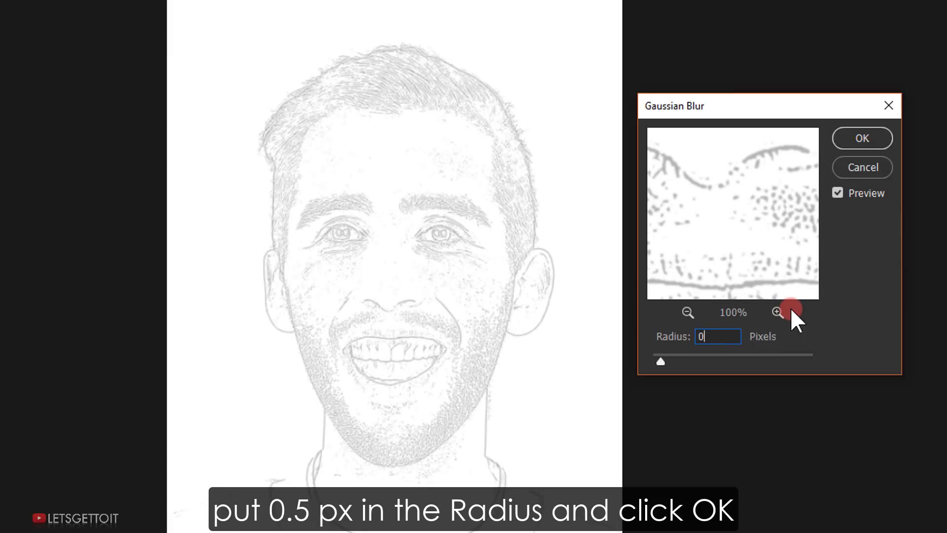
text(.5)
click(863, 138)
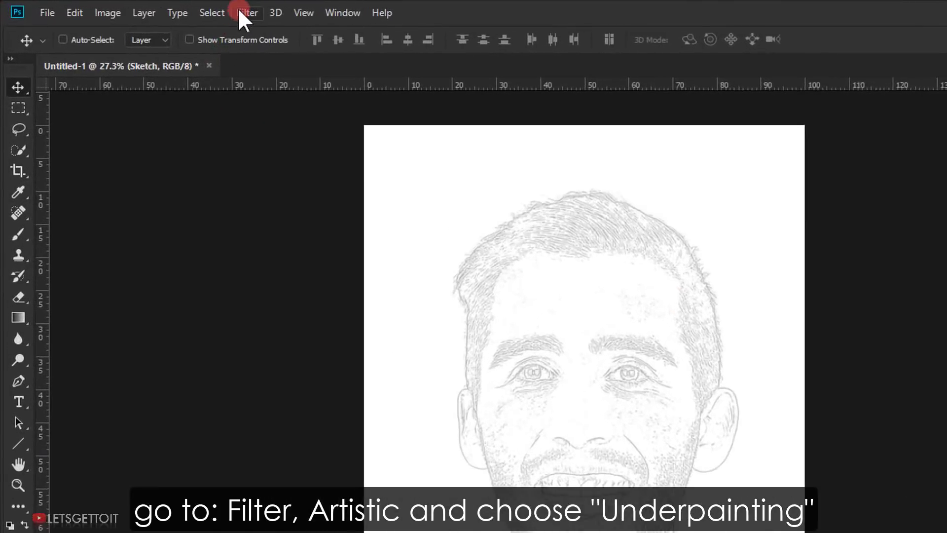
- Set up Underpainting with Brush Size 2, Texture Coverage 10, Scaling 100 and Relief 10
click(239, 12)
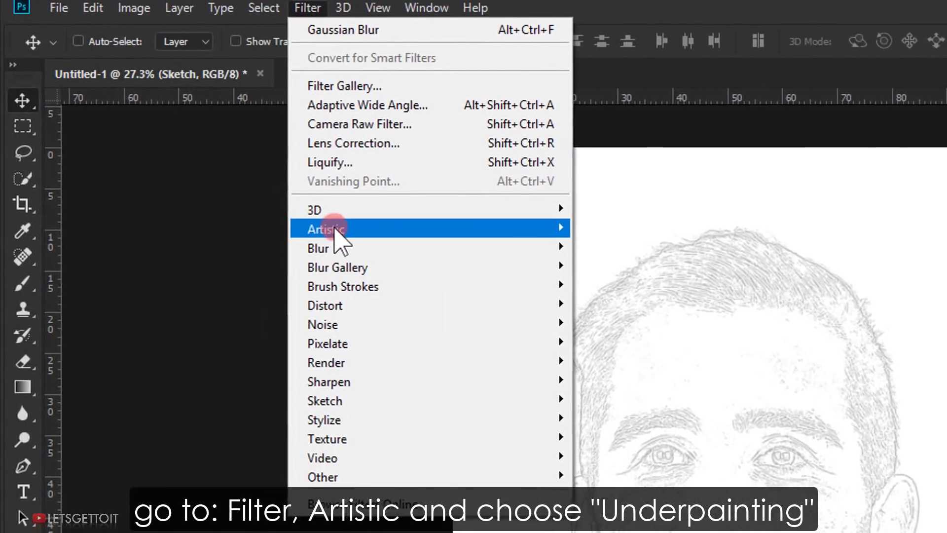
mouse_move(436, 56)
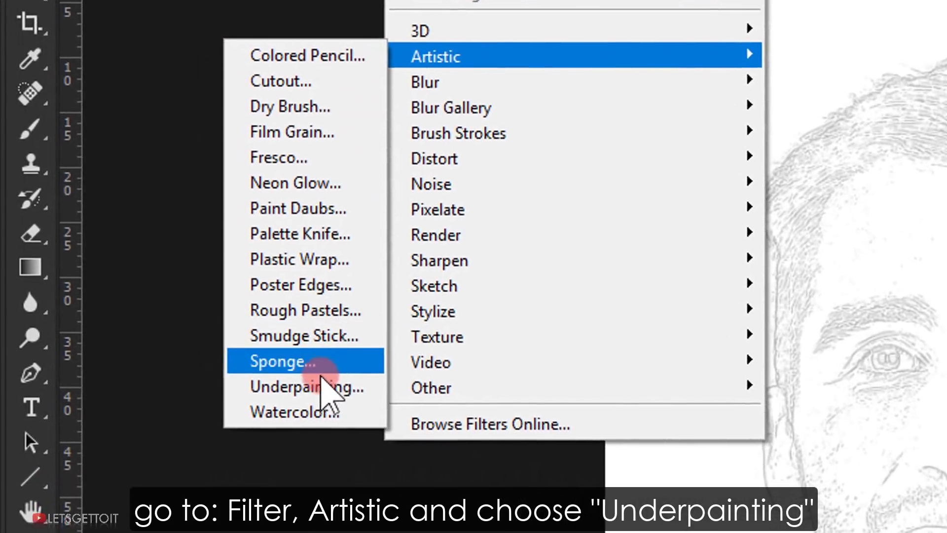
click(254, 312)
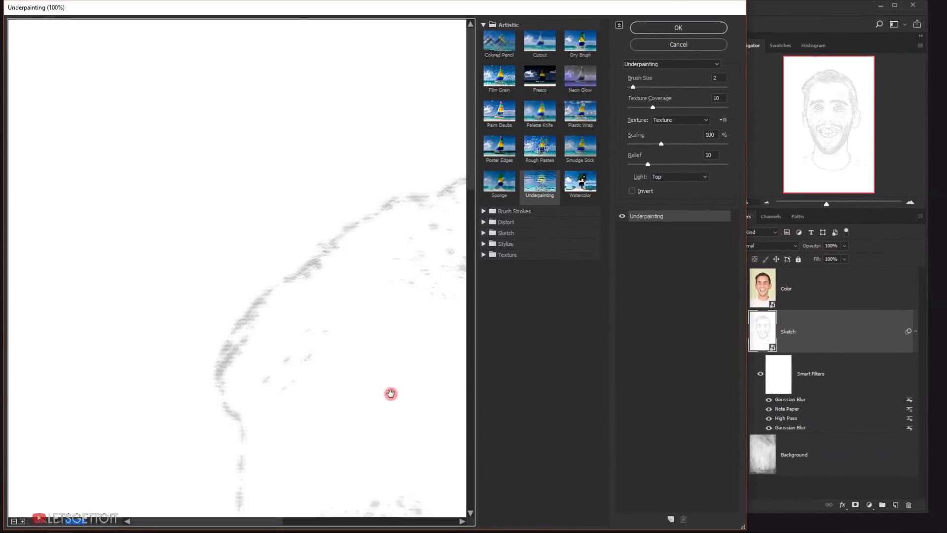
mouse_move(391, 406)
mouse_down()
mouse_move(353, 378)
mouse_move(230, 230)
mouse_up()
mouse_move(329, 335)
mouse_down()
mouse_move(312, 268)
mouse_move(369, 206)
mouse_up()
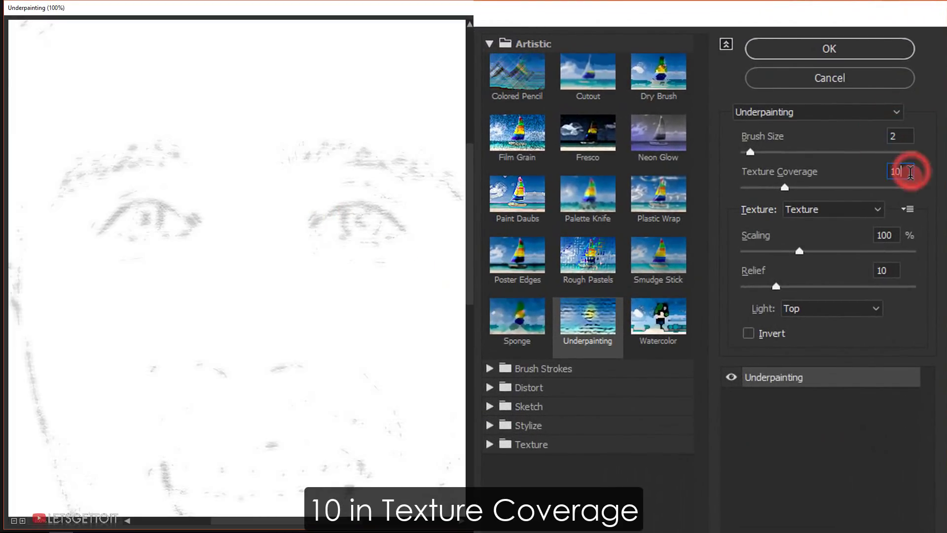
click(891, 247)
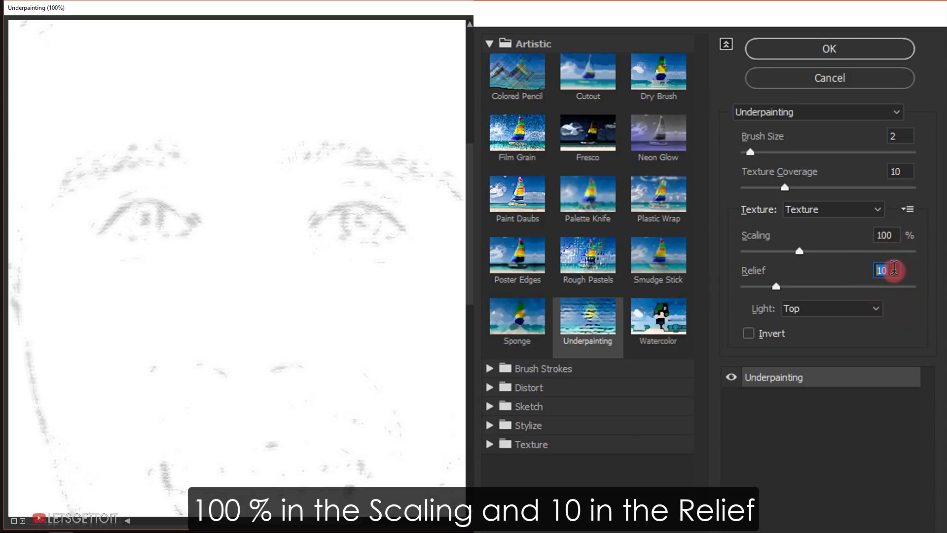
click(870, 311)
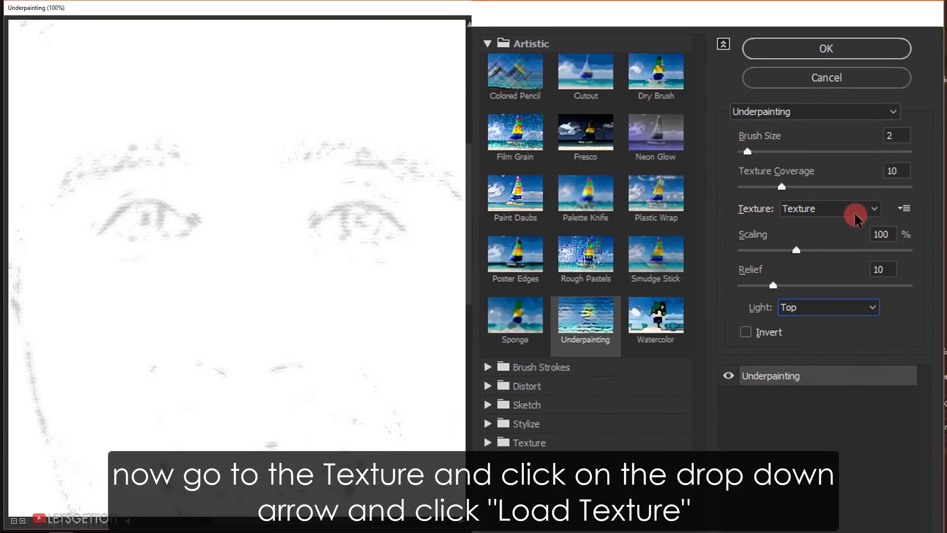
- Load Gray Texture.psd as the Underpainting texture and apply the filter
click(908, 210)
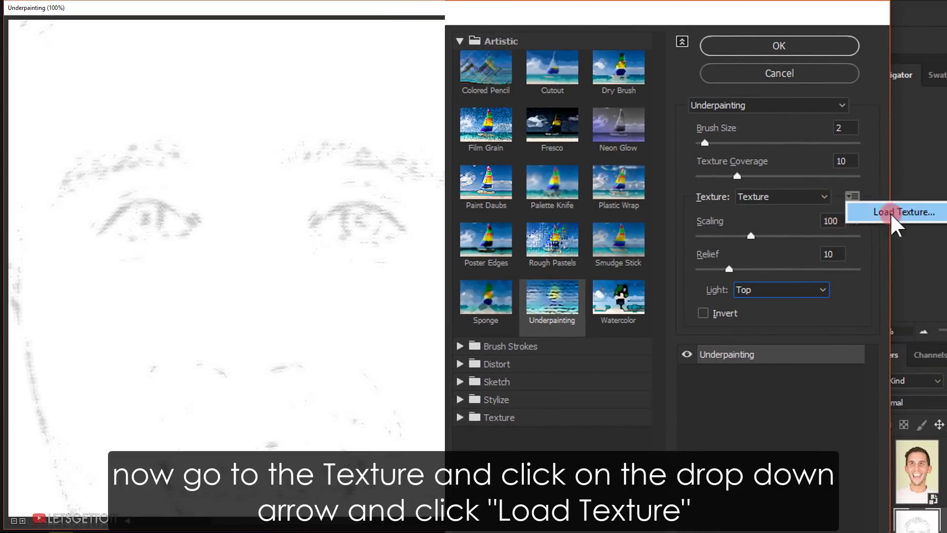
click(907, 209)
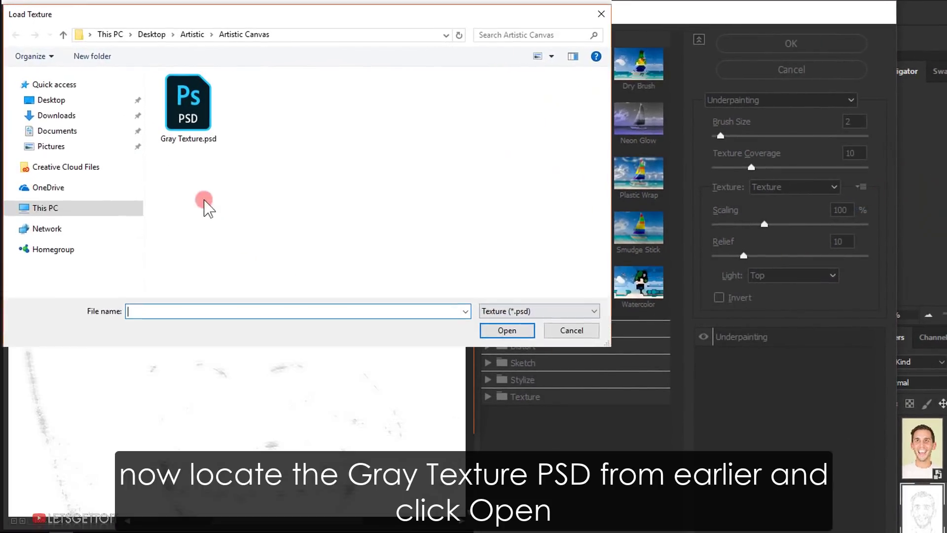
click(160, 116)
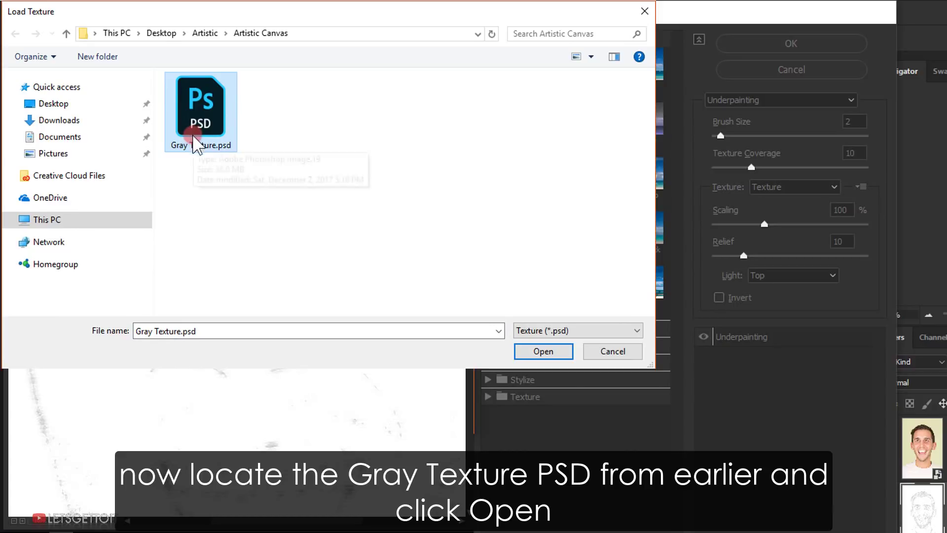
click(543, 352)
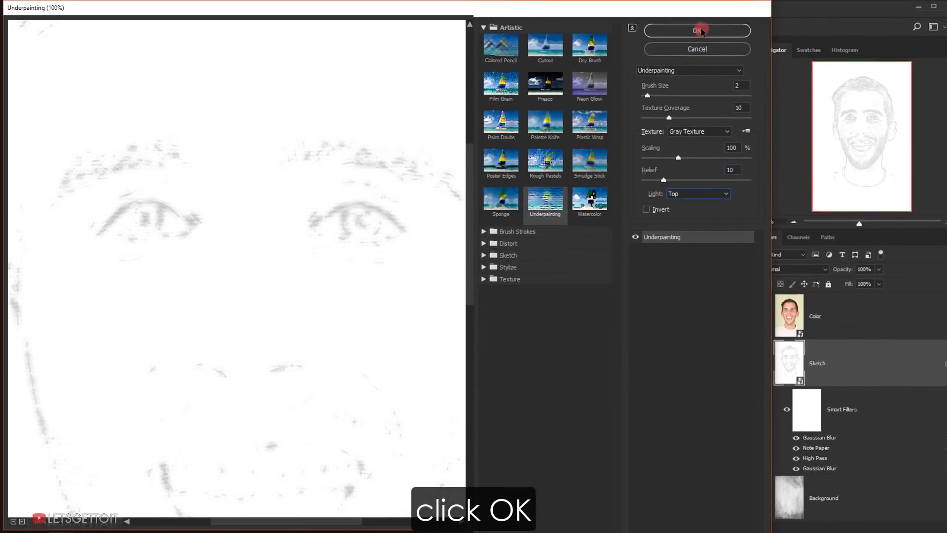
click(700, 31)
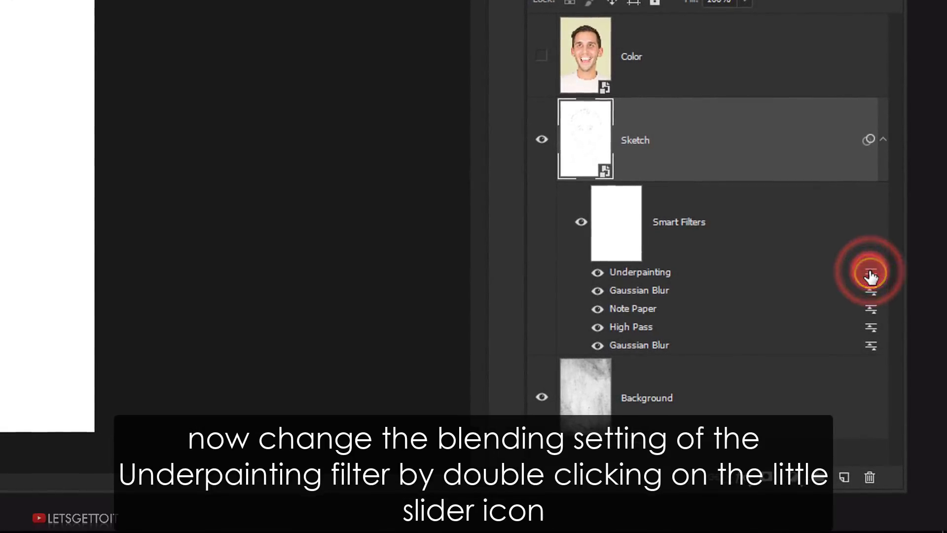
- Change the Underpainting smart filter's blending mode to Multiply
double_click(871, 274)
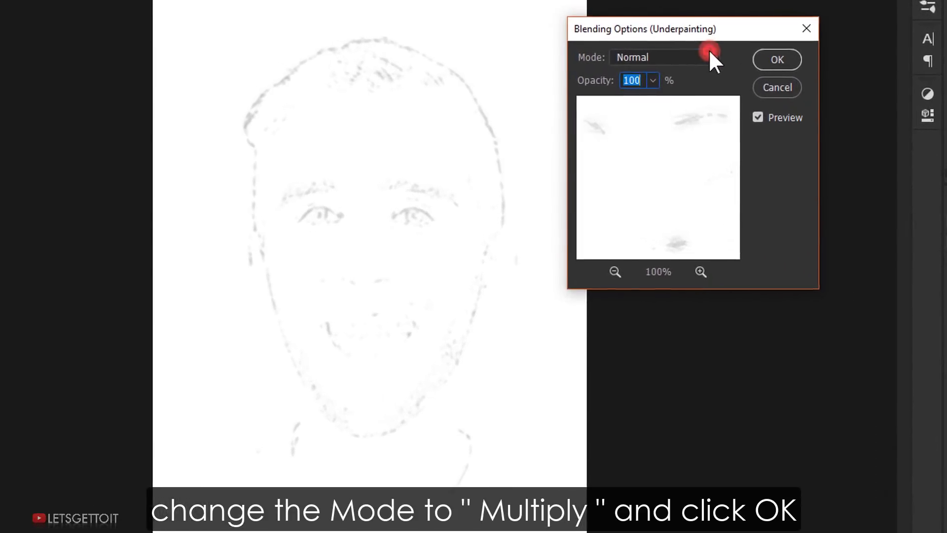
click(693, 52)
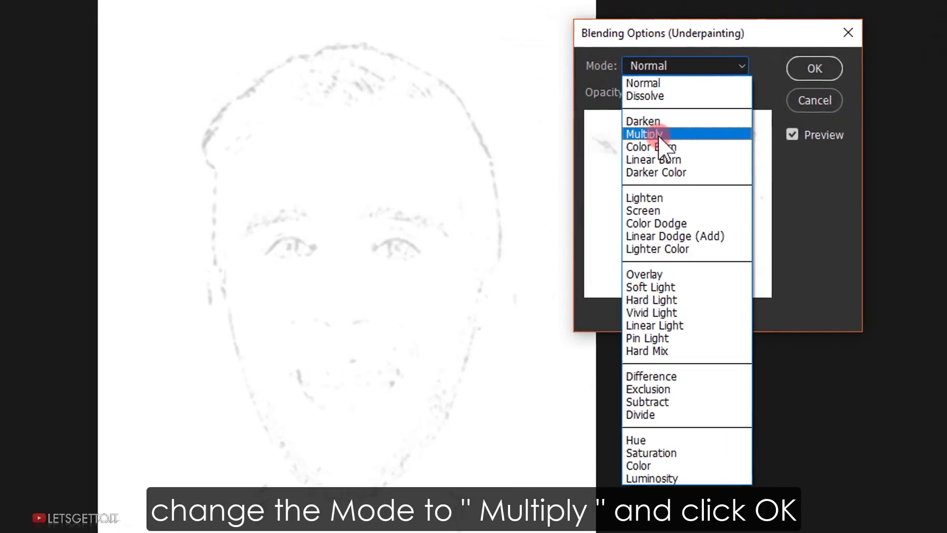
click(687, 137)
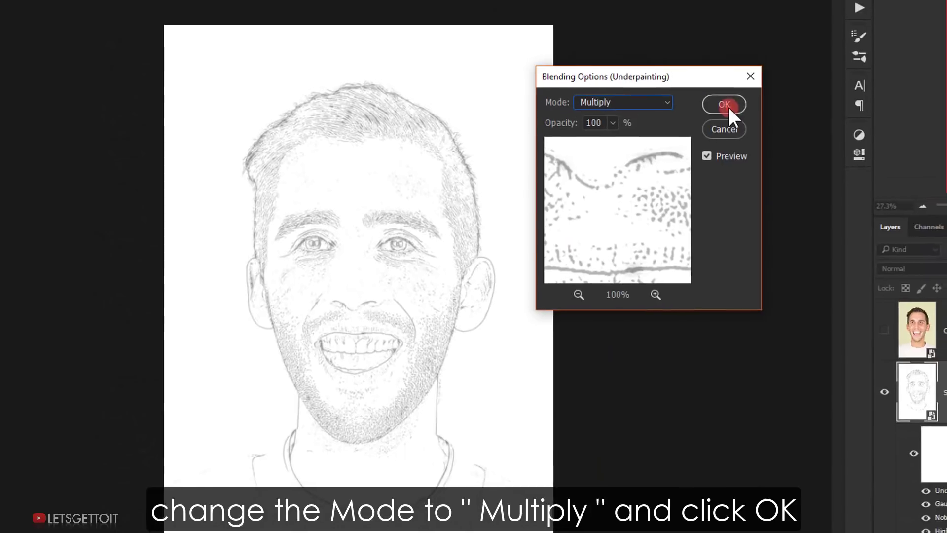
click(792, 82)
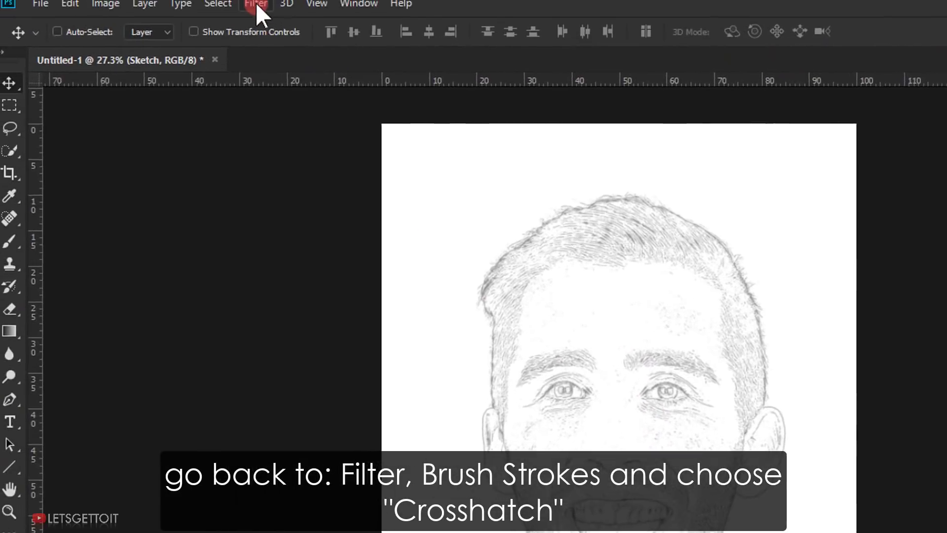
- Apply Crosshatch to Sketch with Stroke Length 20, Sharpness 4 and Strength 1
click(255, 4)
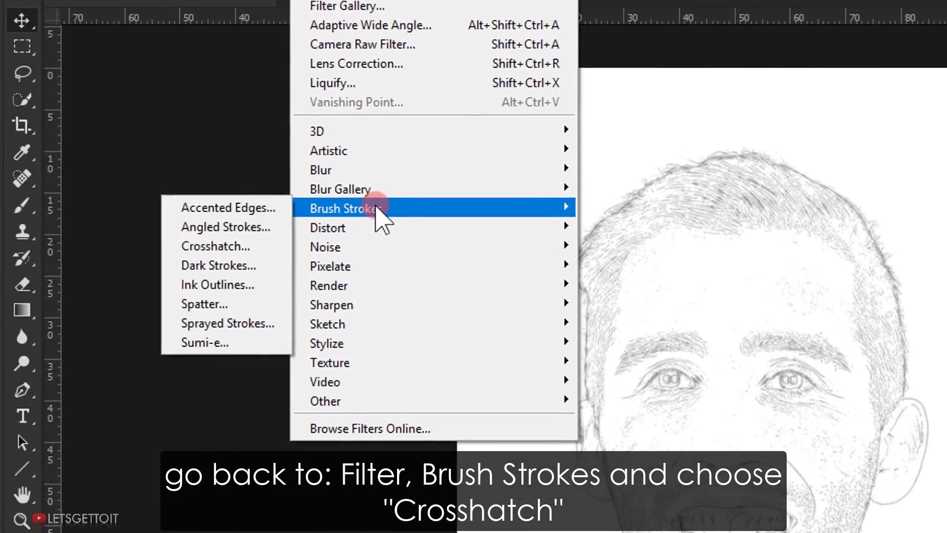
mouse_move(393, 164)
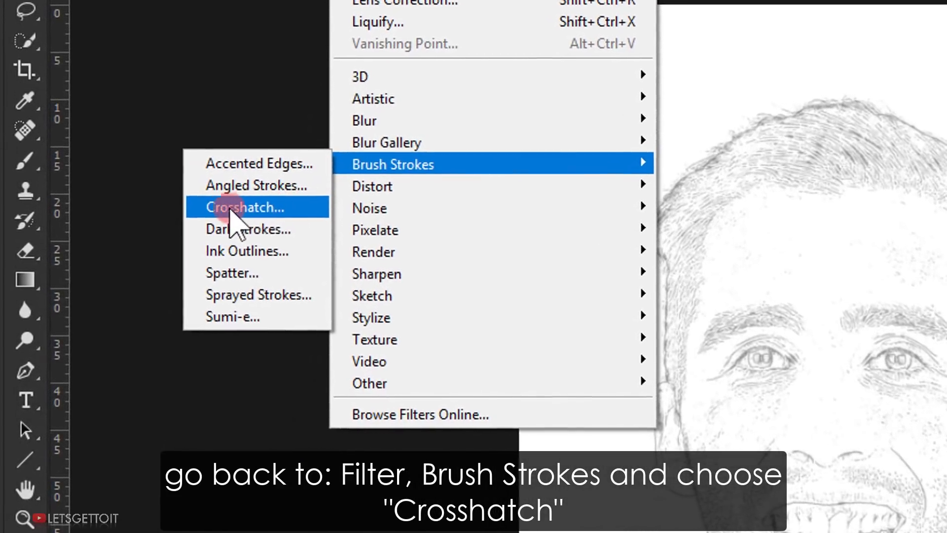
click(286, 204)
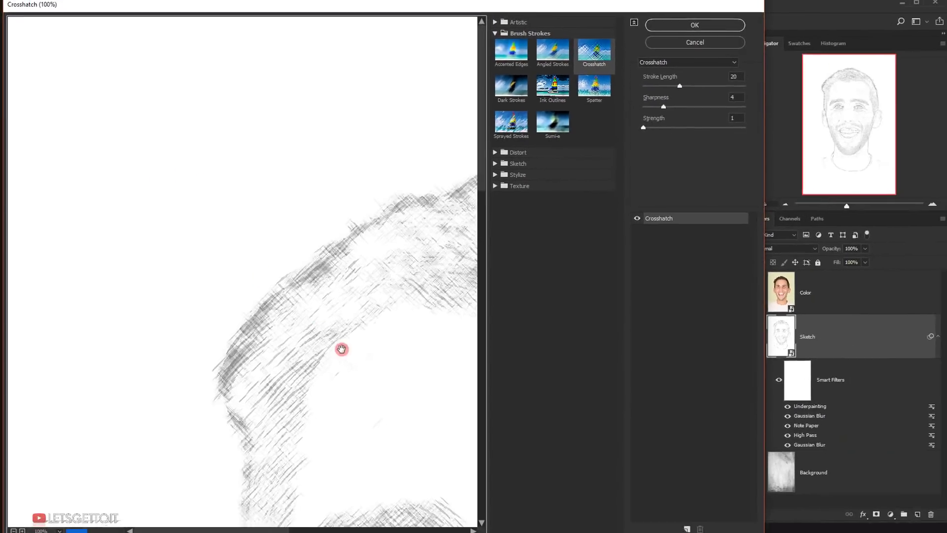
drag(341, 348, 302, 269)
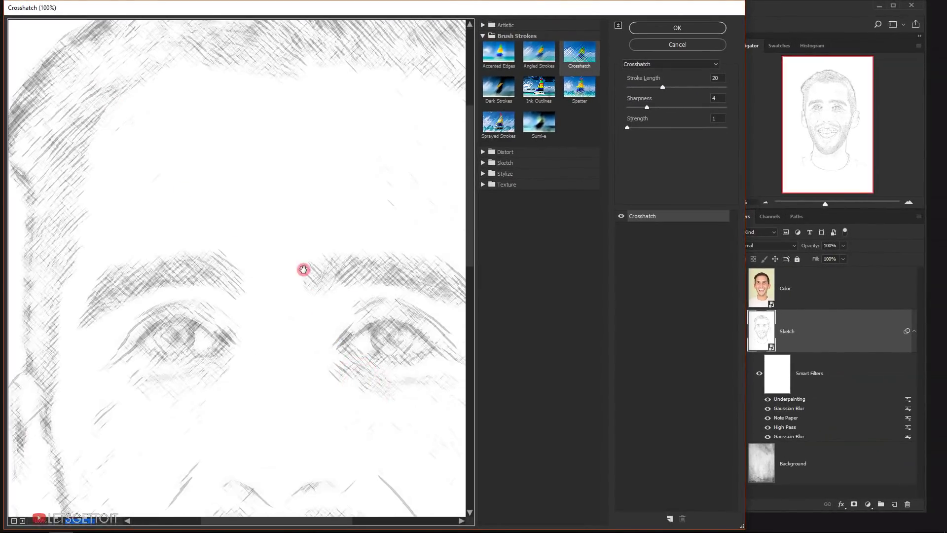
drag(403, 339, 373, 150)
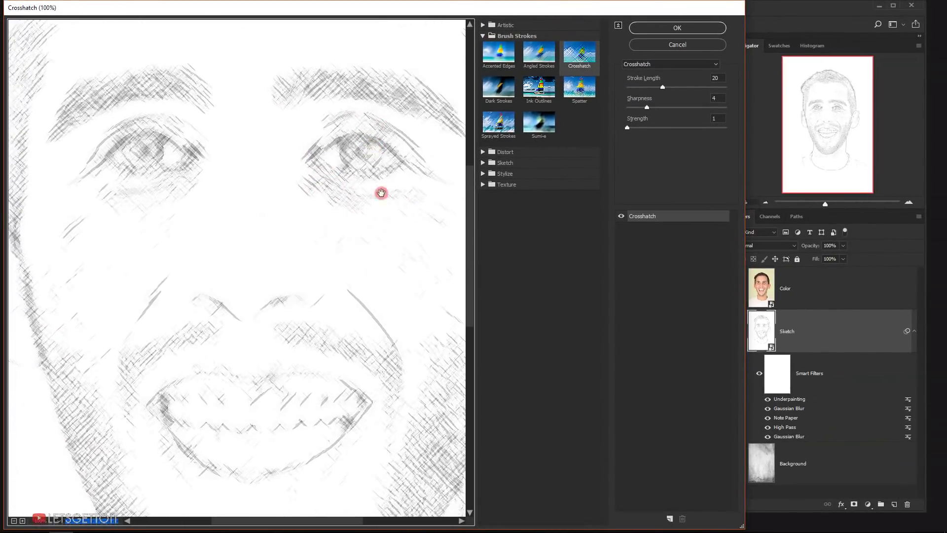
double_click(720, 79)
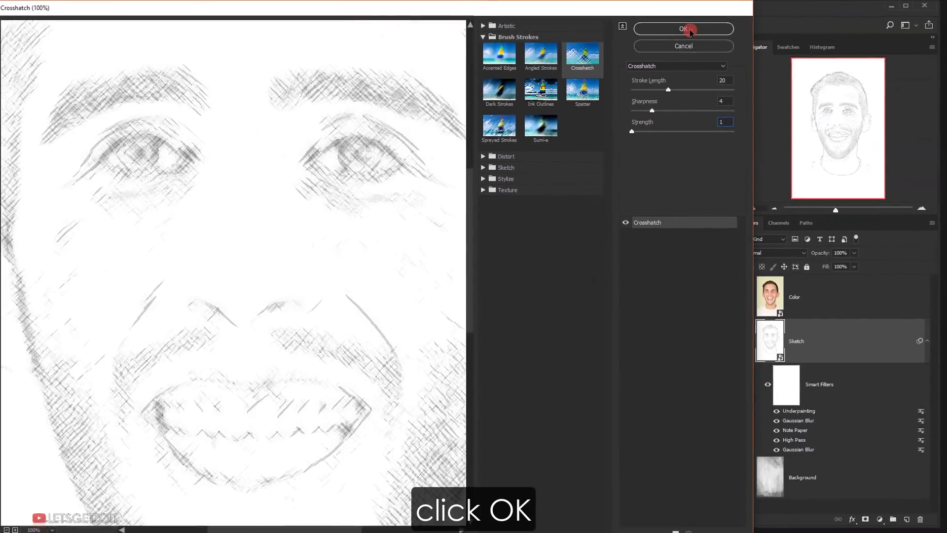
click(683, 28)
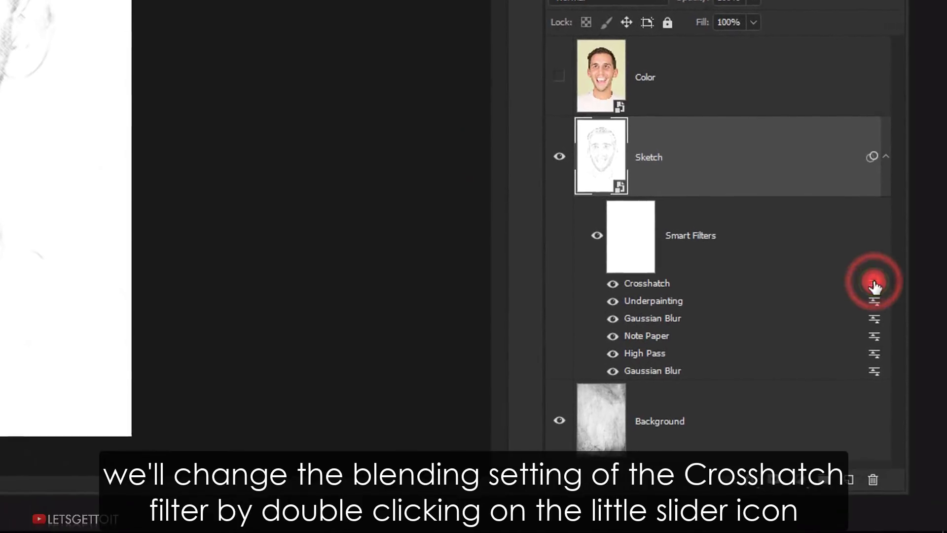
- Change the Crosshatch smart filter's blending mode to Multiply
double_click(869, 274)
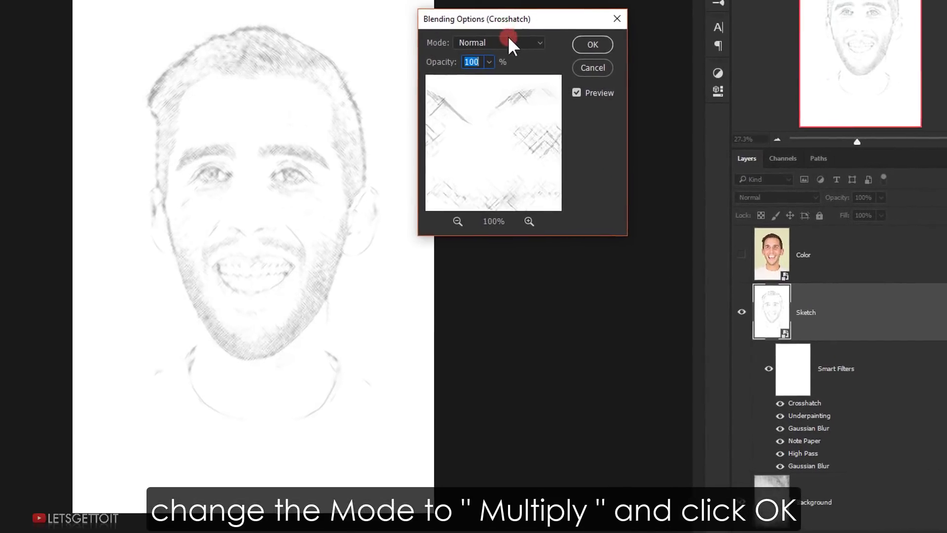
click(488, 41)
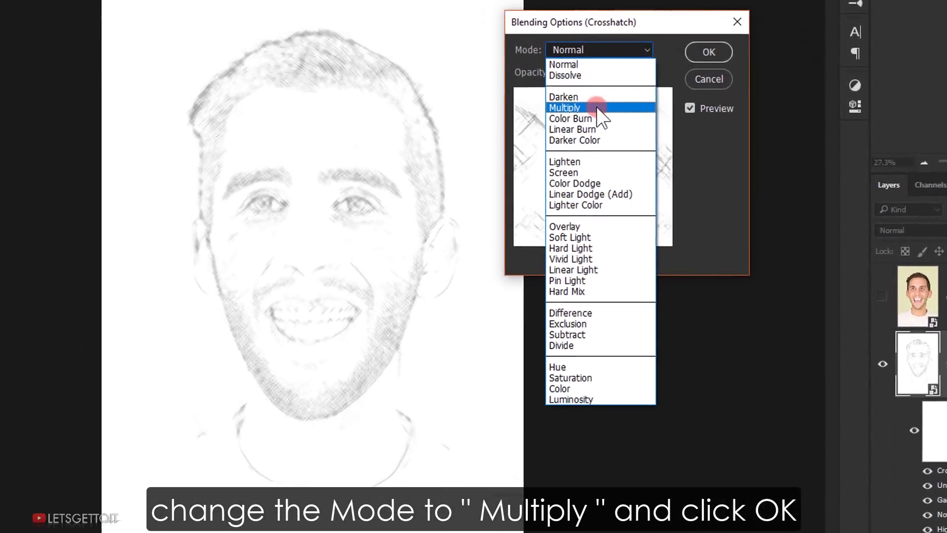
click(598, 108)
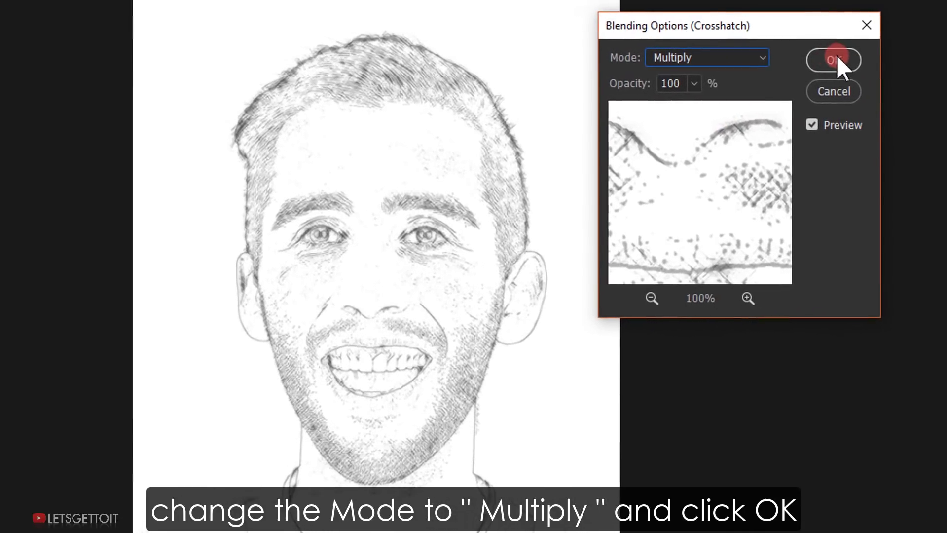
click(846, 60)
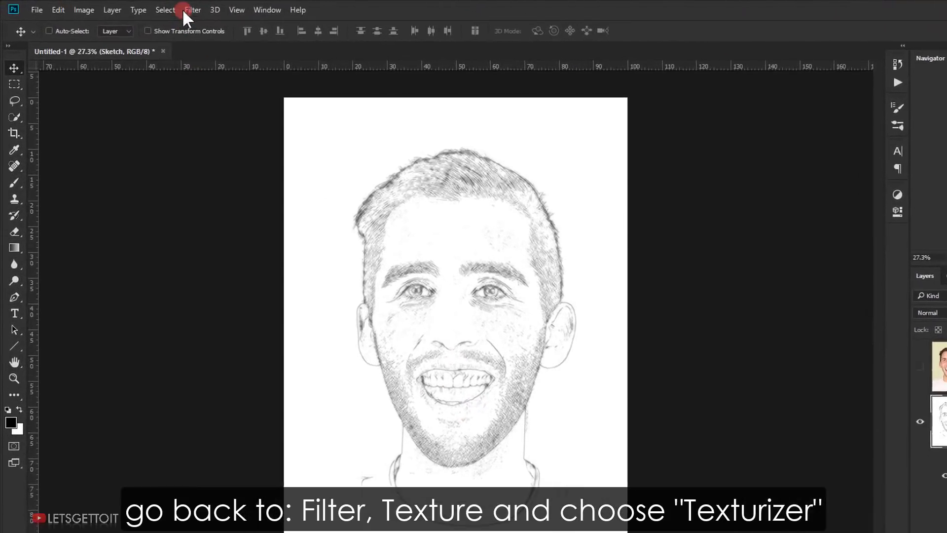
- Apply Texturizer with Gray Texture.psd, Scaling 100, Relief 10, and light from the top
click(156, 6)
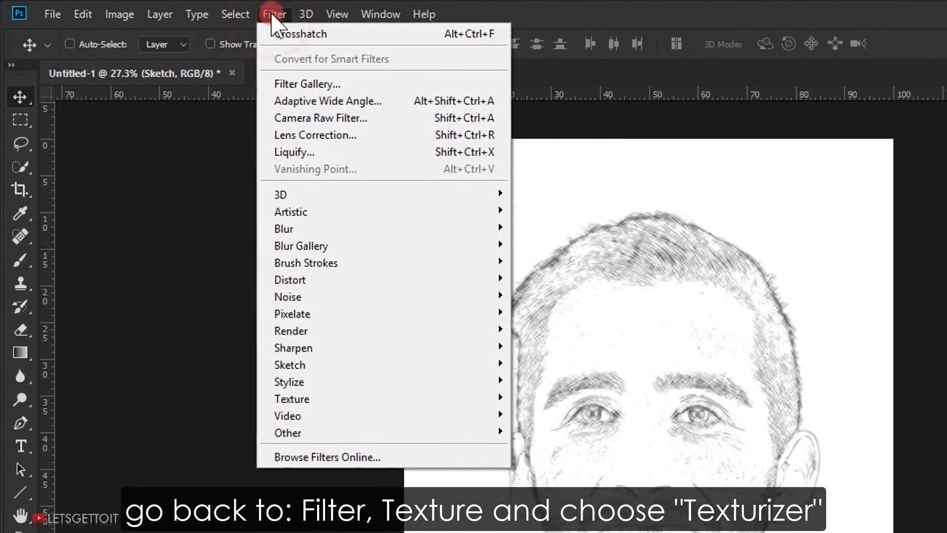
mouse_move(357, 287)
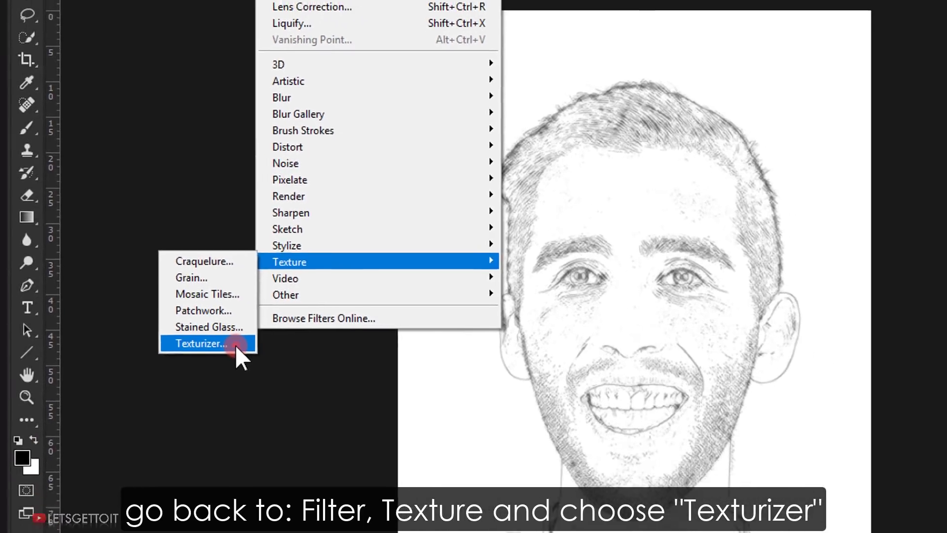
click(303, 395)
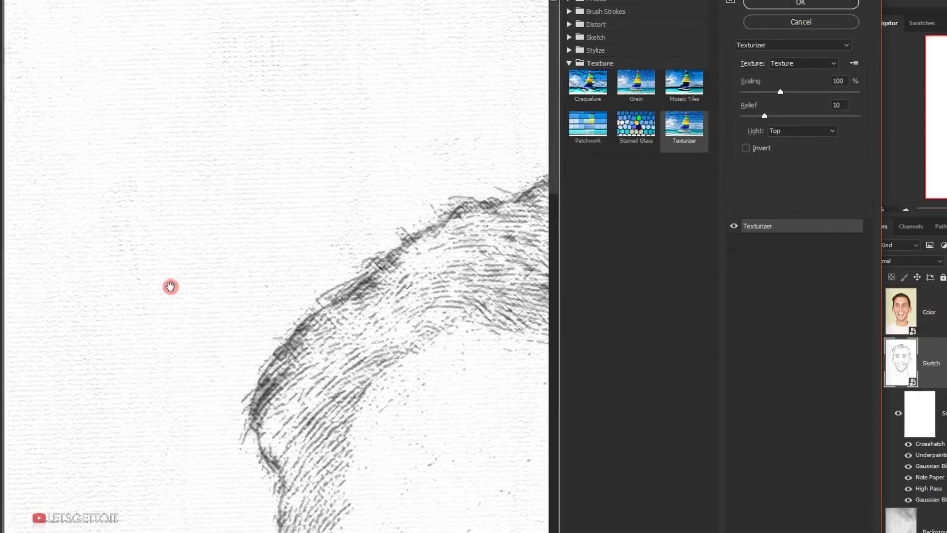
drag(401, 422, 169, 181)
mouse_move(316, 393)
mouse_down()
mouse_move(294, 345)
mouse_move(314, 237)
mouse_up()
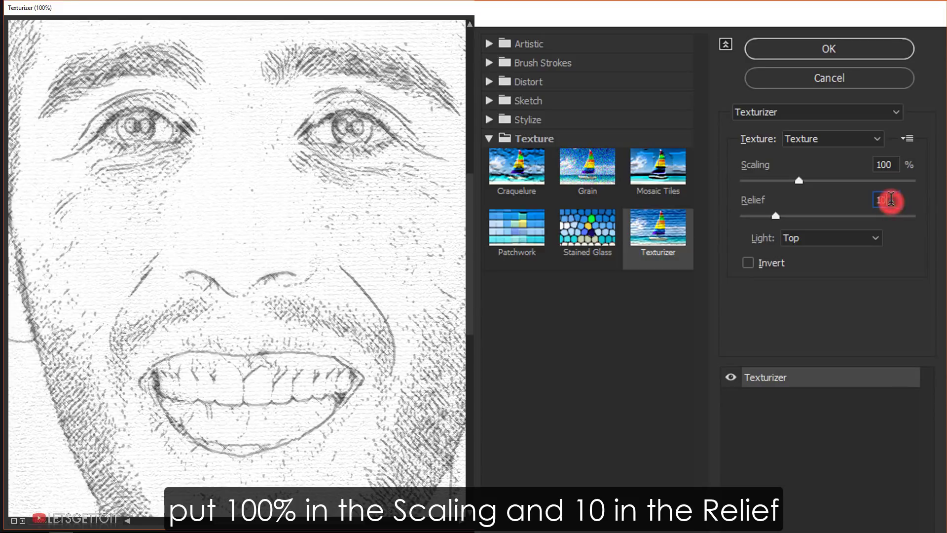
click(862, 239)
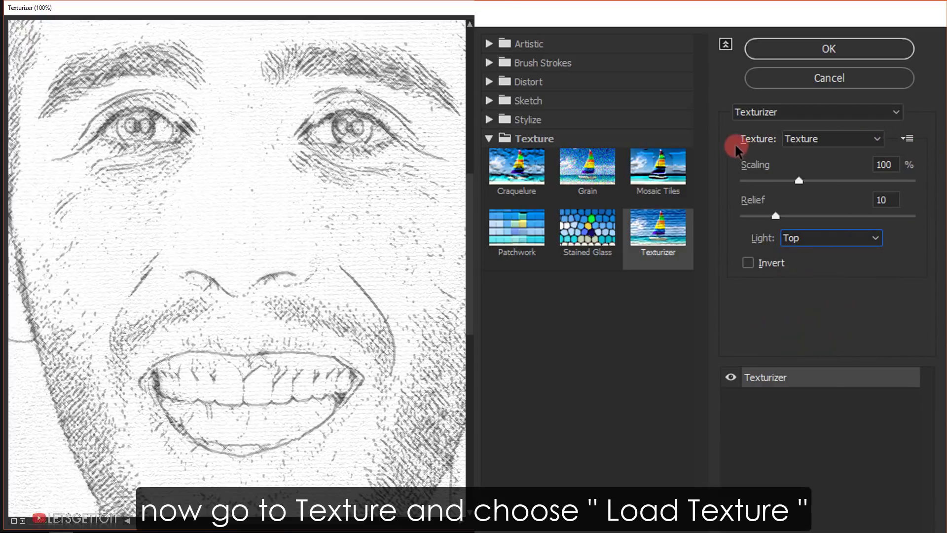
click(887, 149)
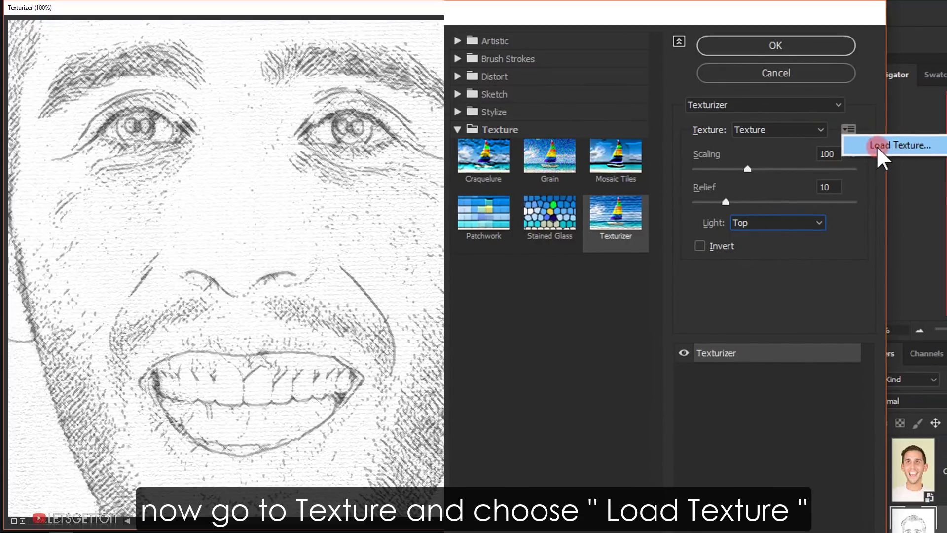
click(878, 147)
click(163, 111)
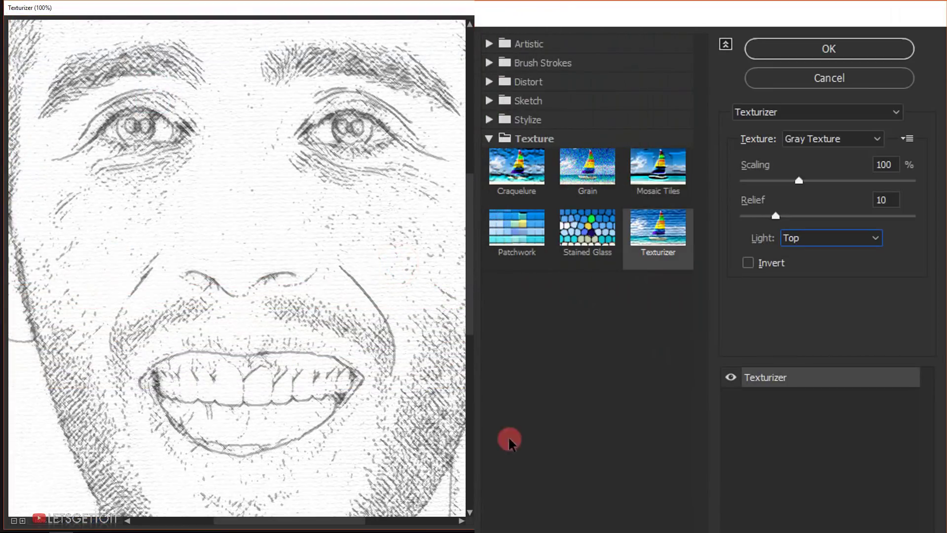
click(758, 54)
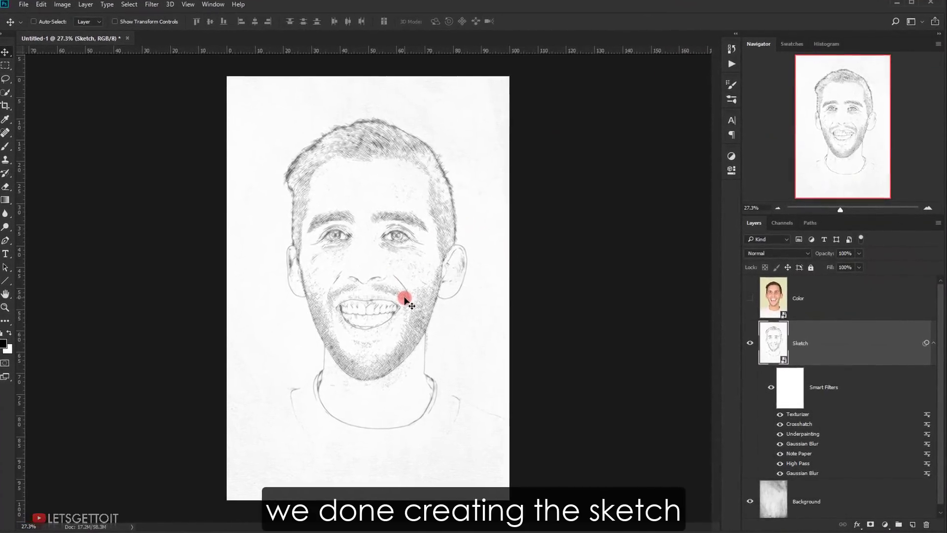
- Zoom in and out to check the sketch, then collapse the Sketch layer's smart filters
scroll(405, 298, up, 5)
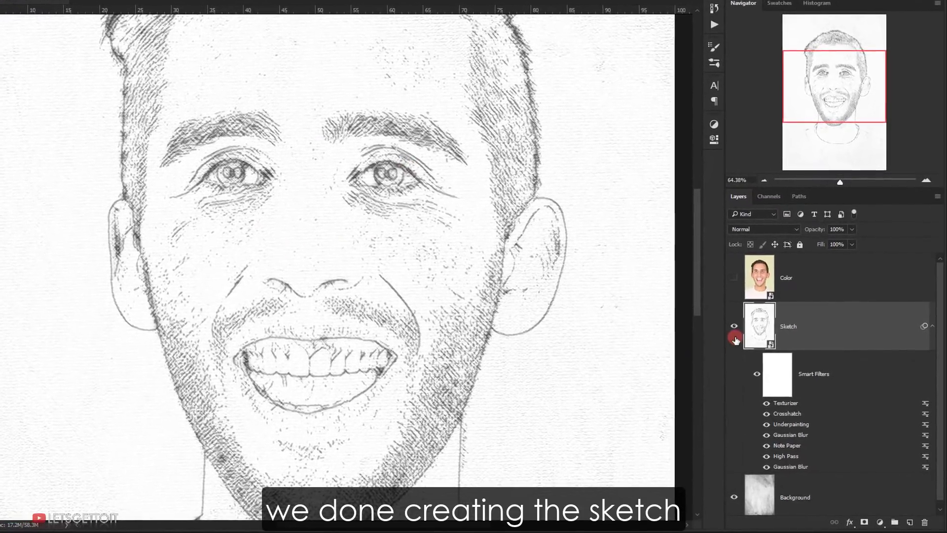
scroll(462, 310, down, 3)
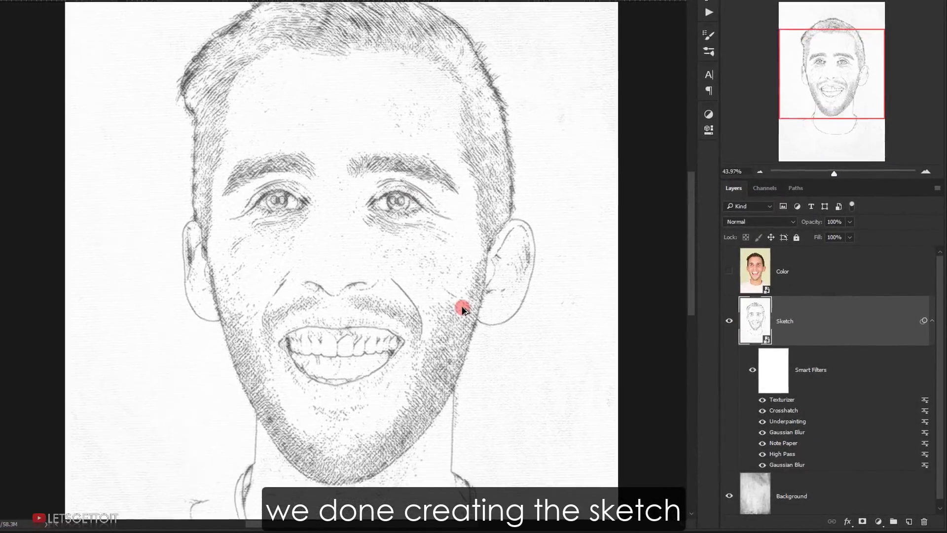
scroll(463, 310, down, 2)
scroll(457, 309, down, 1)
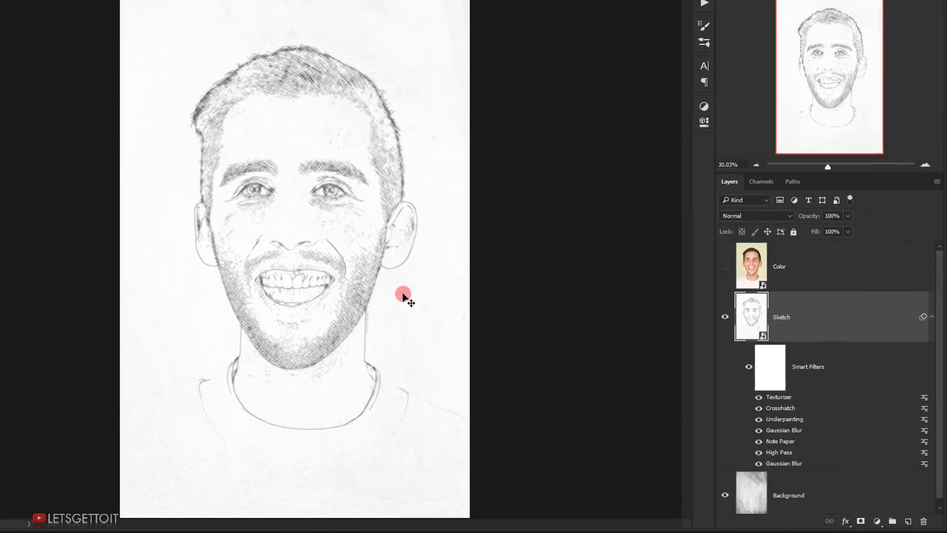
click(932, 316)
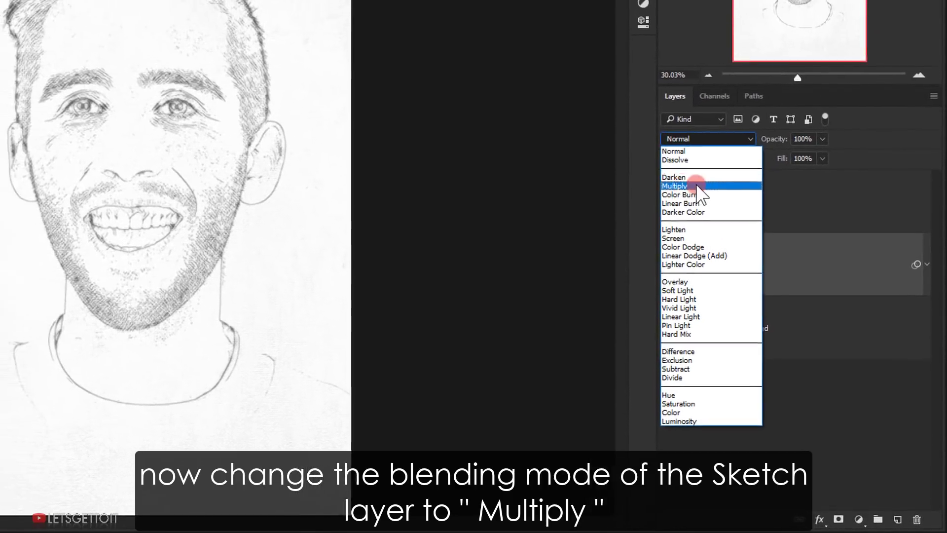
- Change the Sketch layer's blend mode to Multiply
click(647, 154)
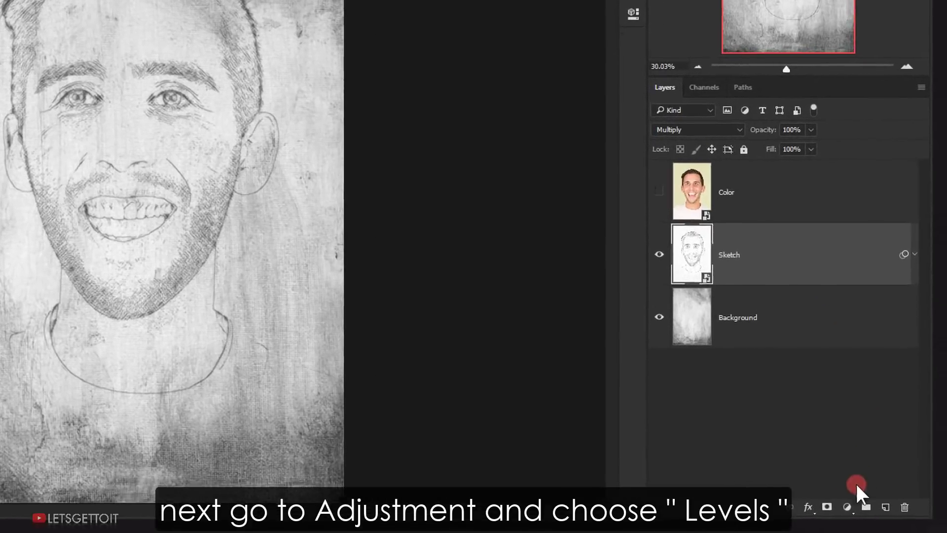
click(877, 524)
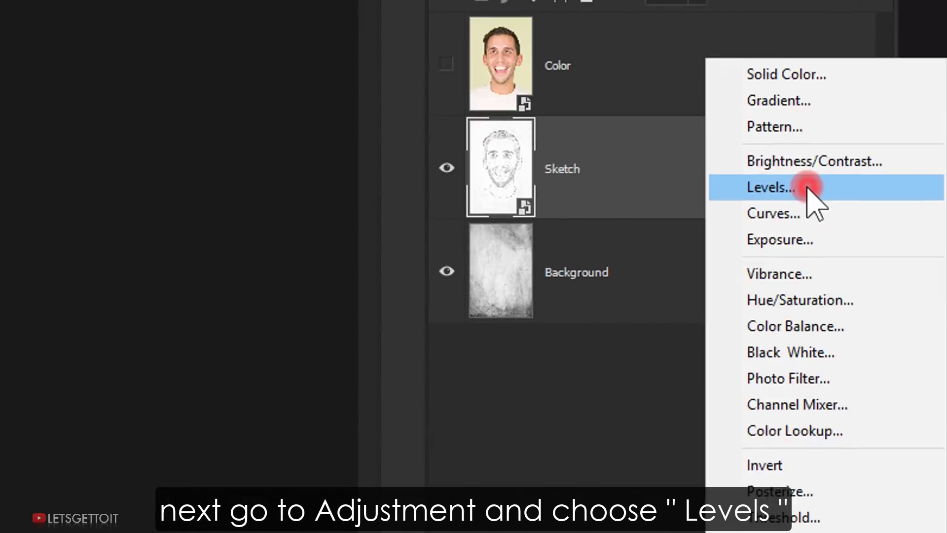
- Add a Levels adjustment with black input 70 to darken the sketch lines, then select the Color layer
click(807, 188)
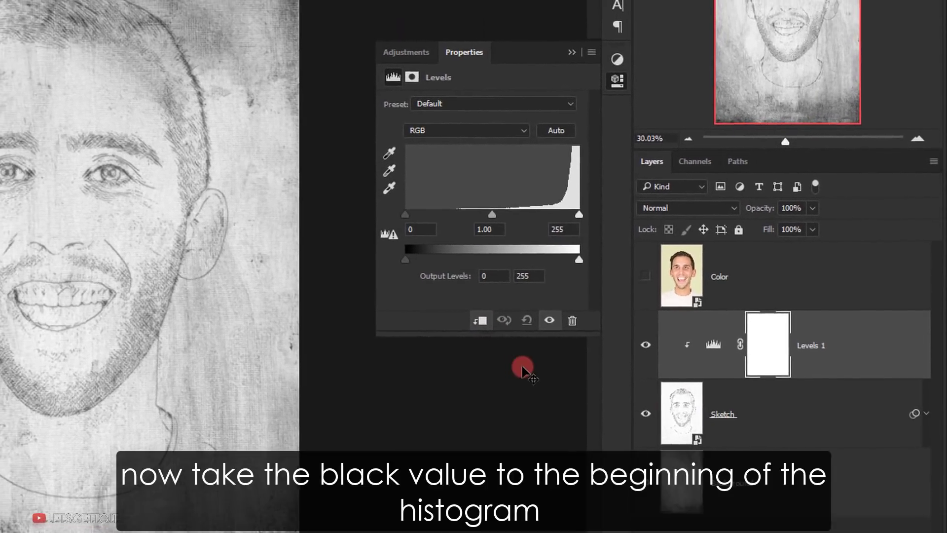
drag(439, 238, 491, 245)
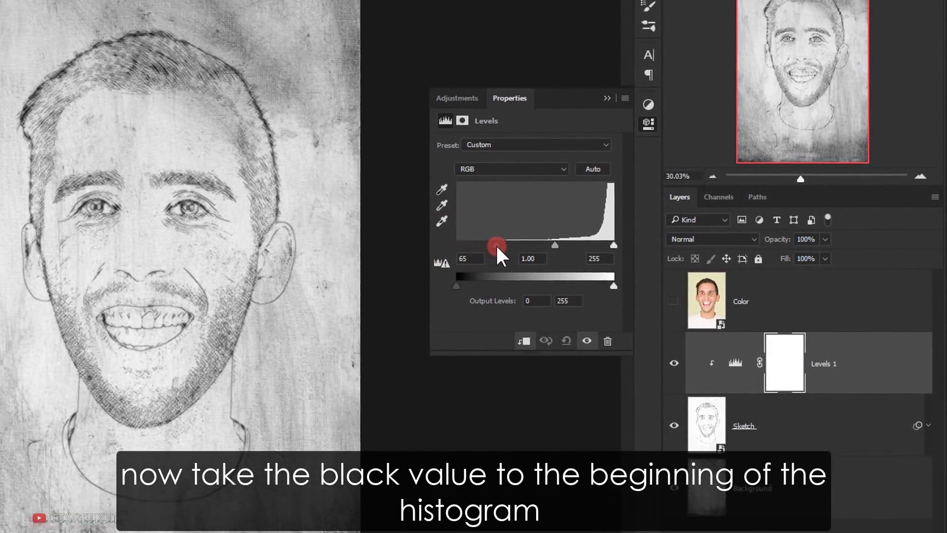
drag(490, 245, 502, 242)
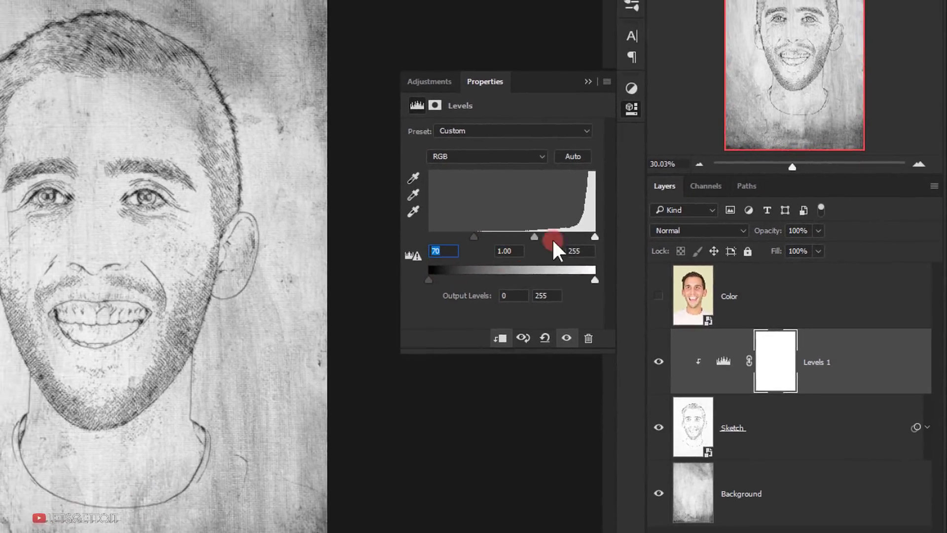
click(588, 82)
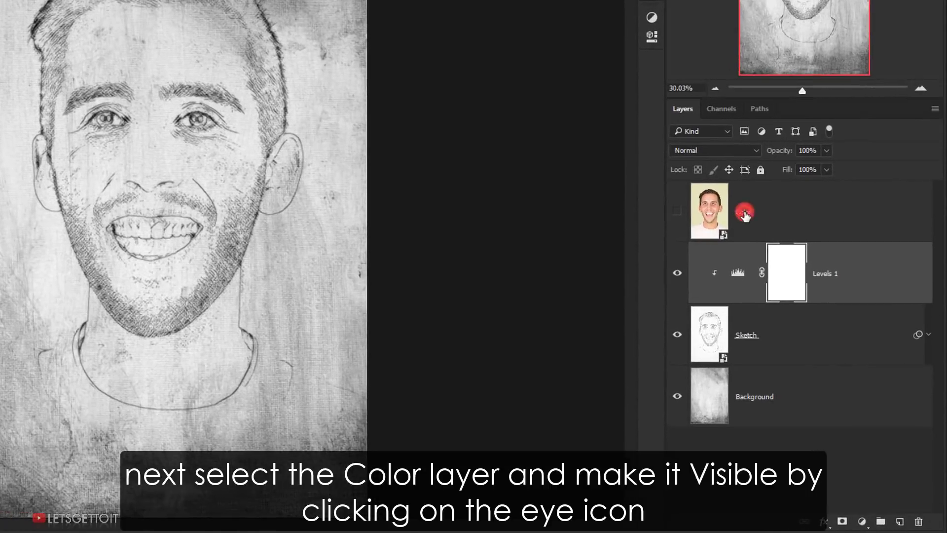
click(743, 211)
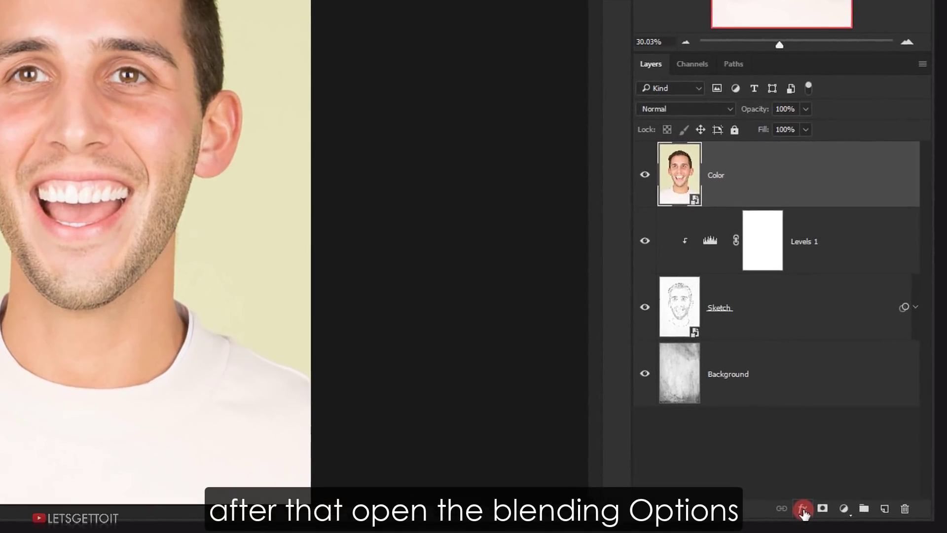
- Set the Color layer's Blend If so This Layer's highlights fade from 100 to 255
click(811, 494)
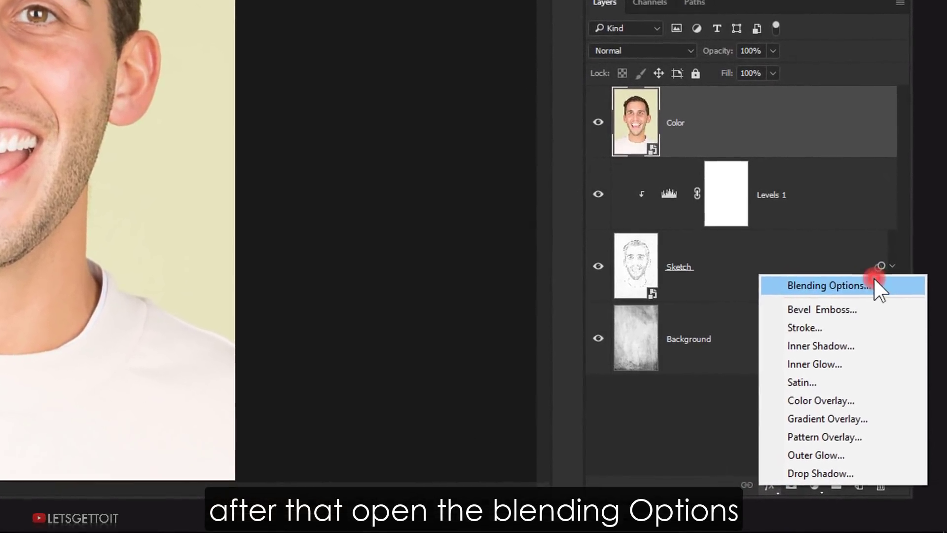
click(874, 280)
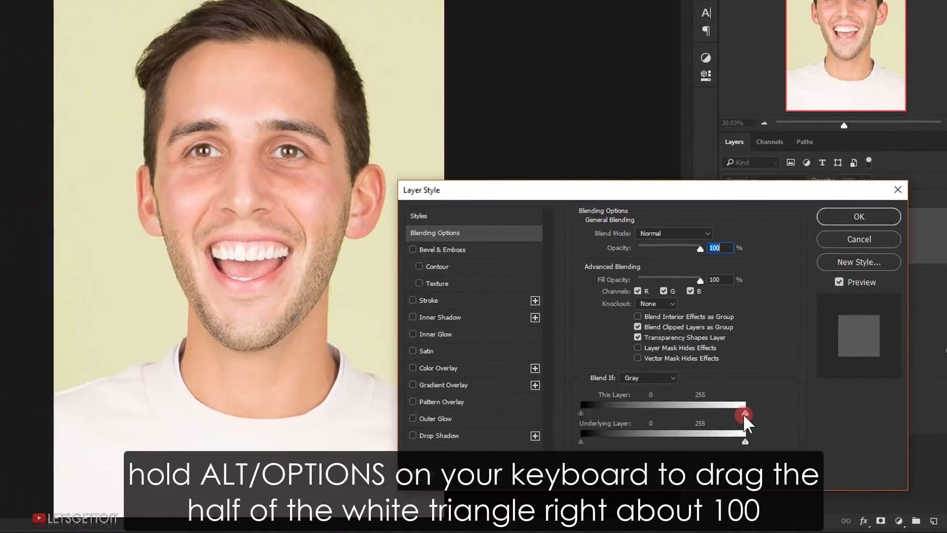
mouse_move(739, 416)
mouse_down()
mouse_move(714, 401)
mouse_move(652, 392)
mouse_up()
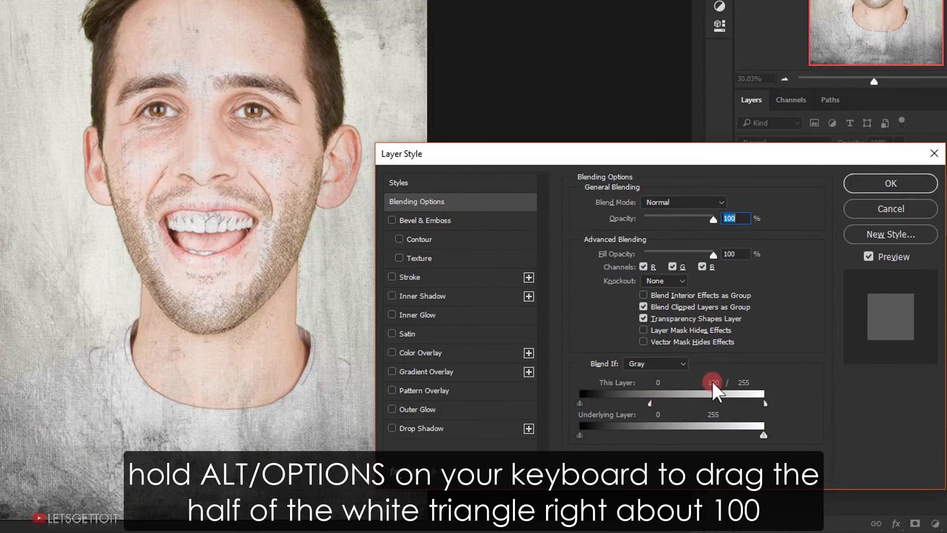
click(883, 184)
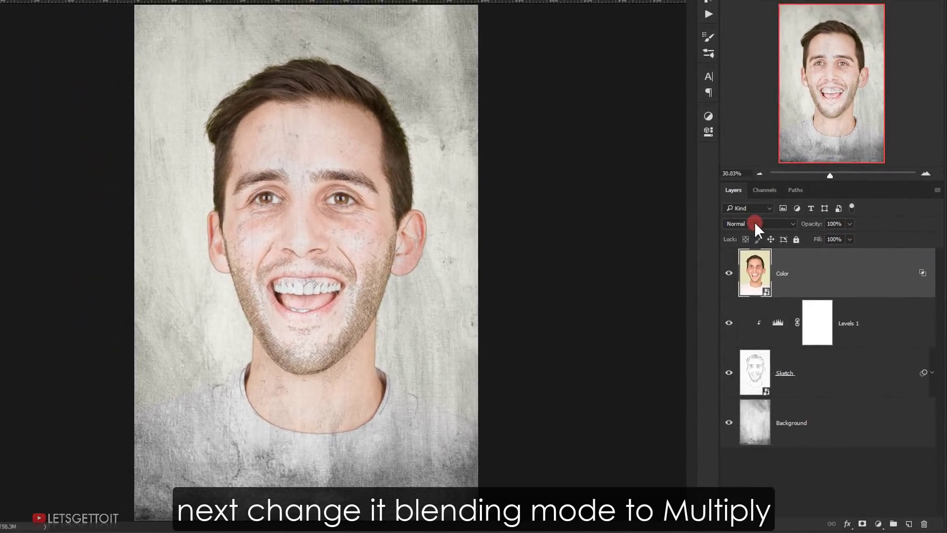
- Switch the Color layer to Multiply blending and add a white layer mask
click(755, 223)
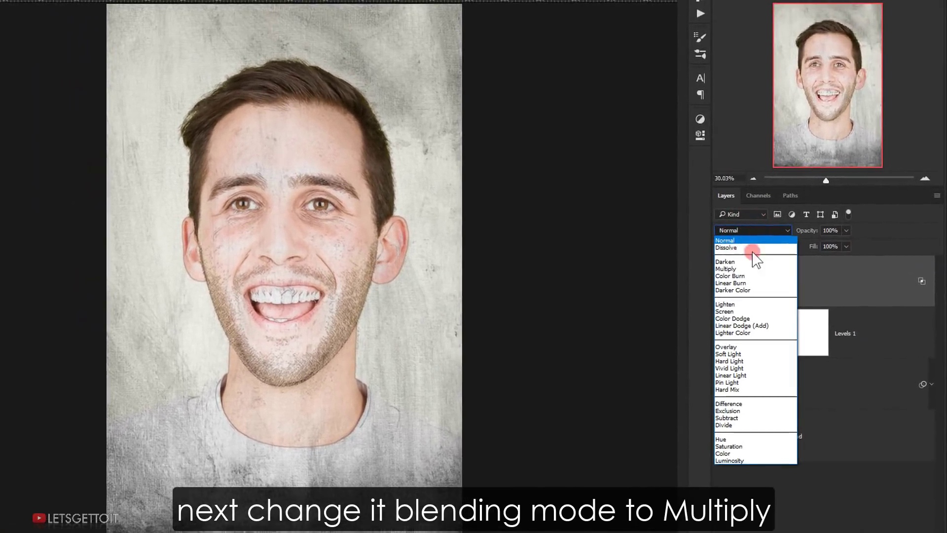
click(750, 264)
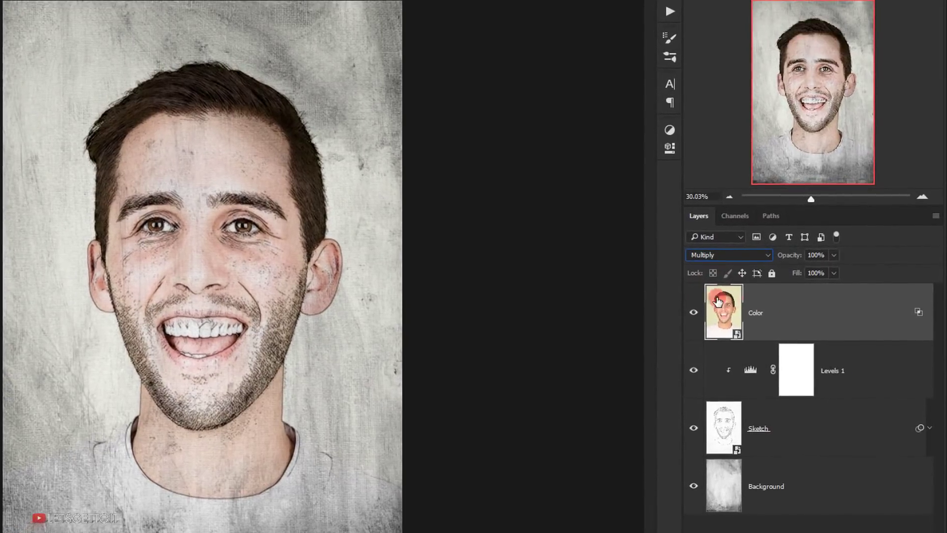
click(692, 314)
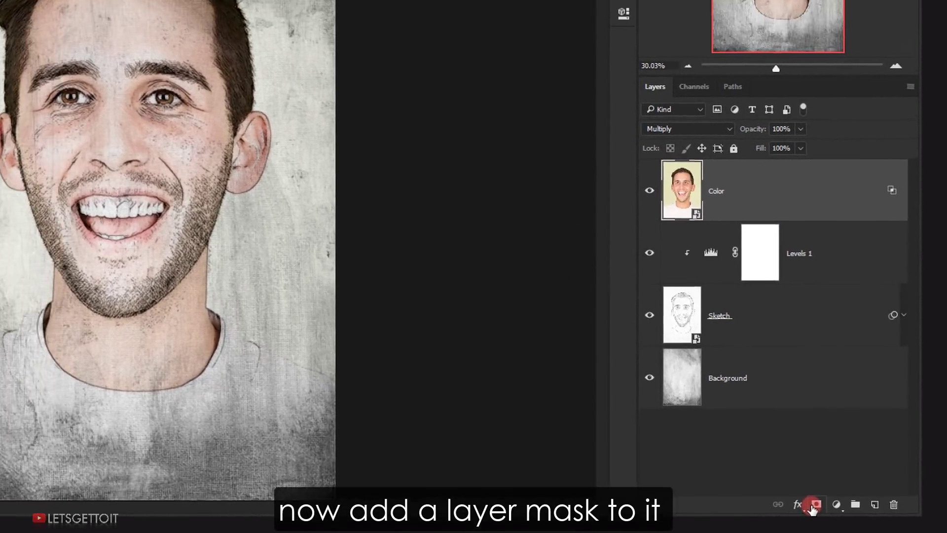
click(796, 500)
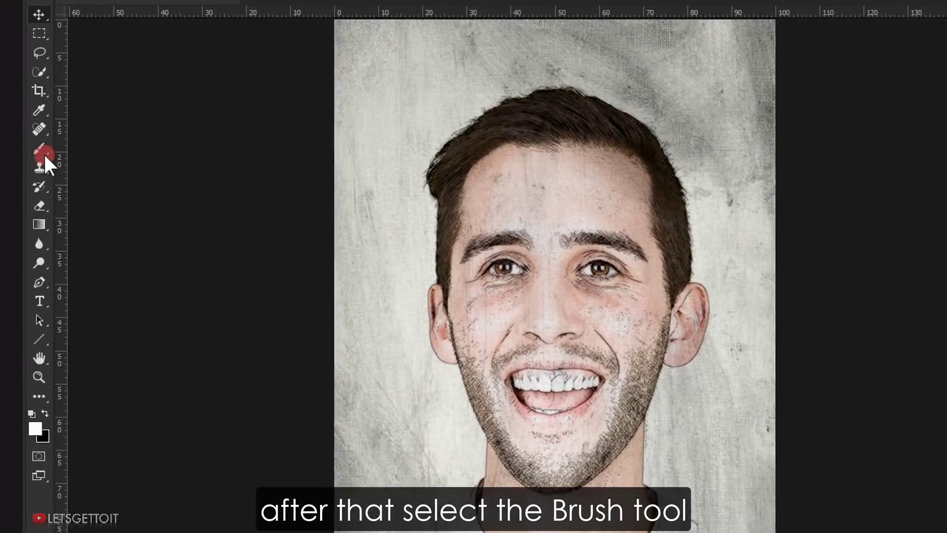
- Select the Brush Tool and import the Letsgettoit_Brush.abr brush set into the presets
click(13, 150)
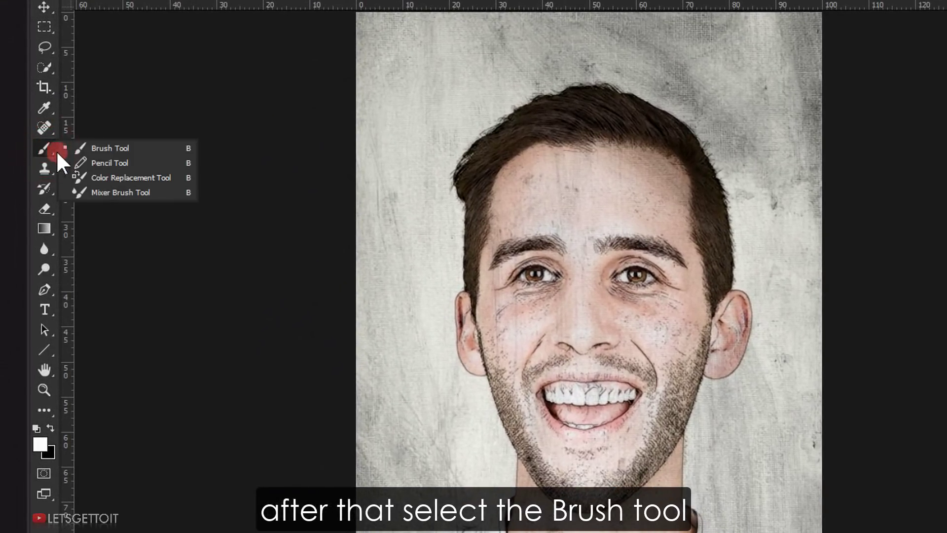
click(87, 148)
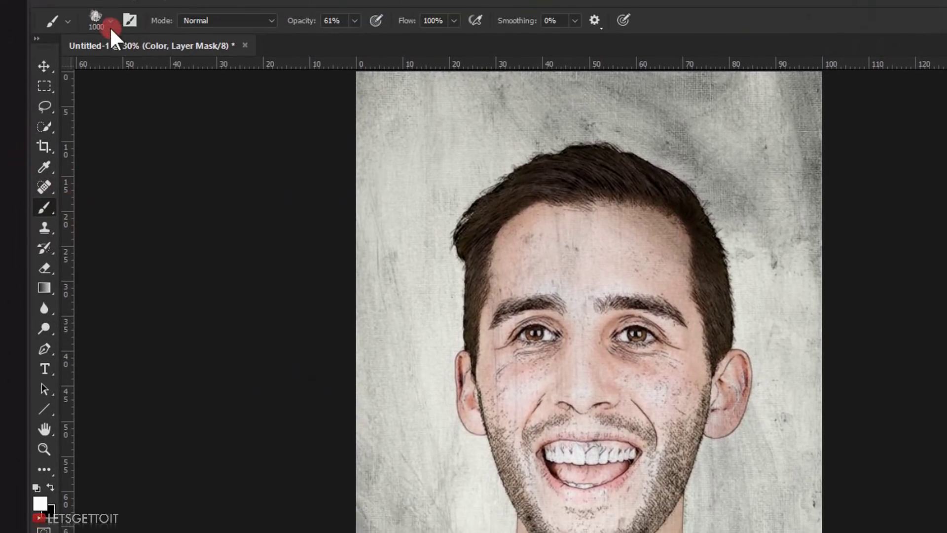
click(109, 25)
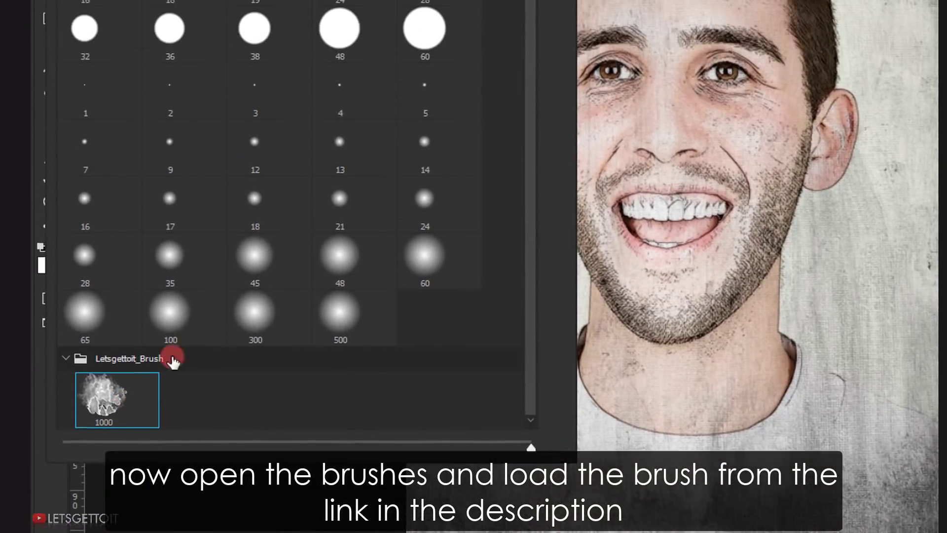
click(559, 47)
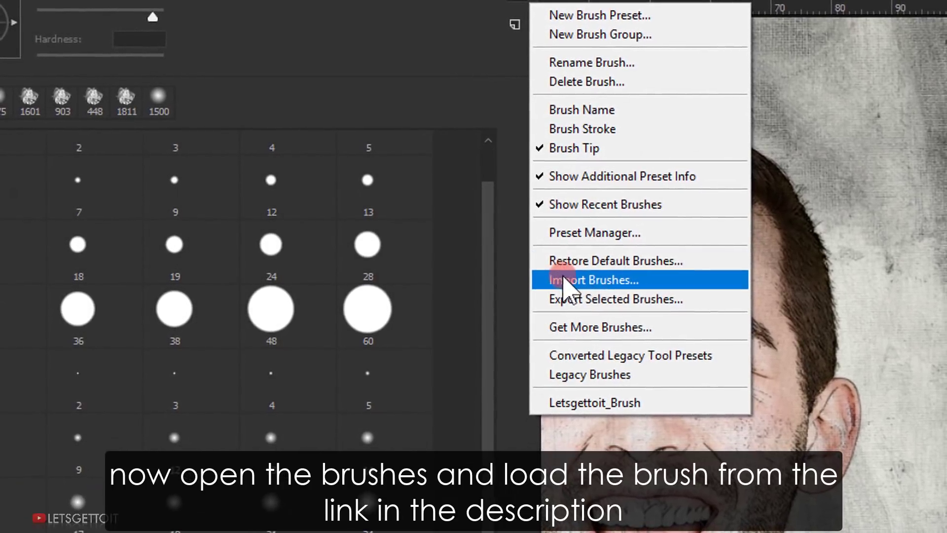
click(640, 276)
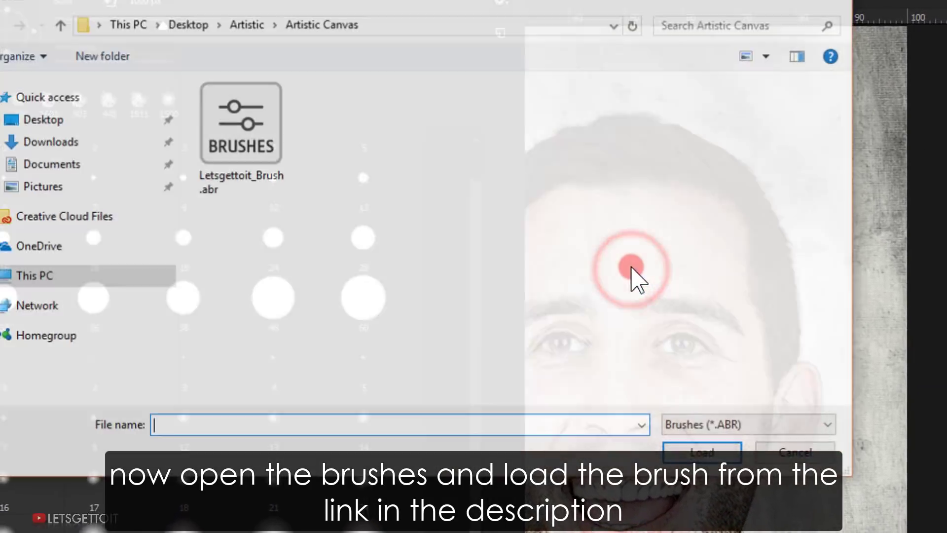
click(276, 157)
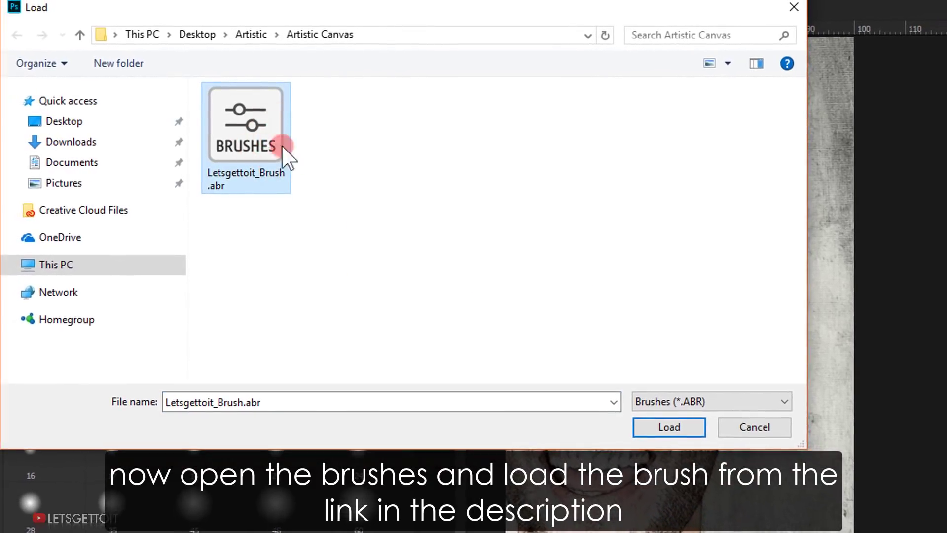
click(661, 430)
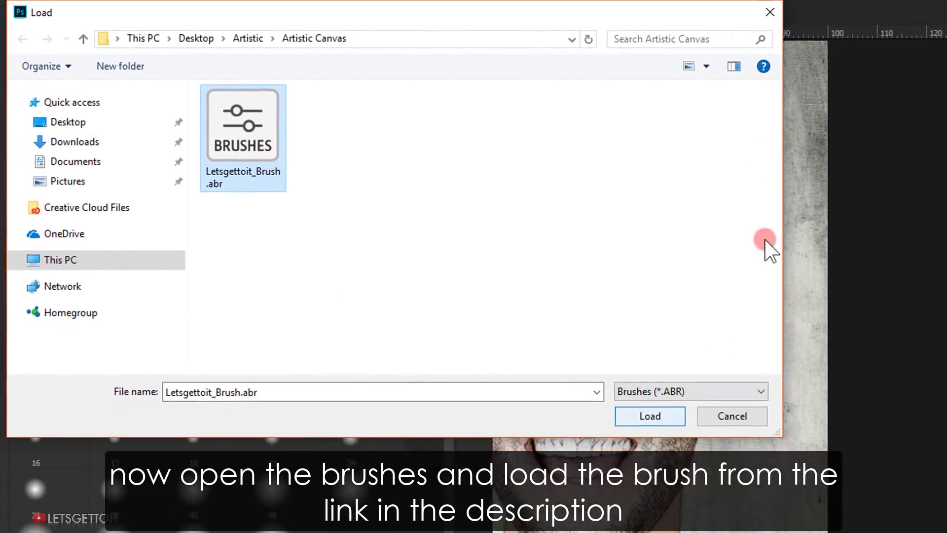
click(783, 10)
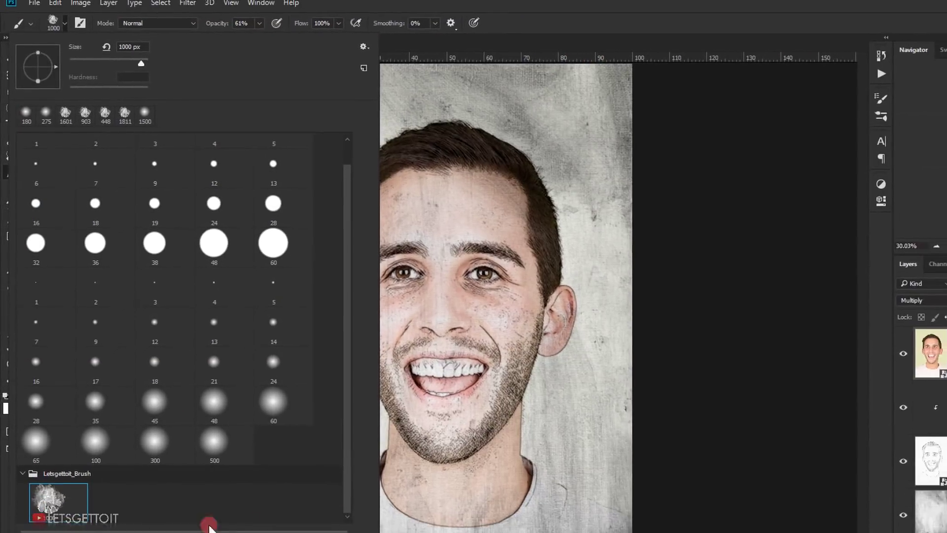
- Set the brush to 50% opacity with black as the foreground colour
click(602, 74)
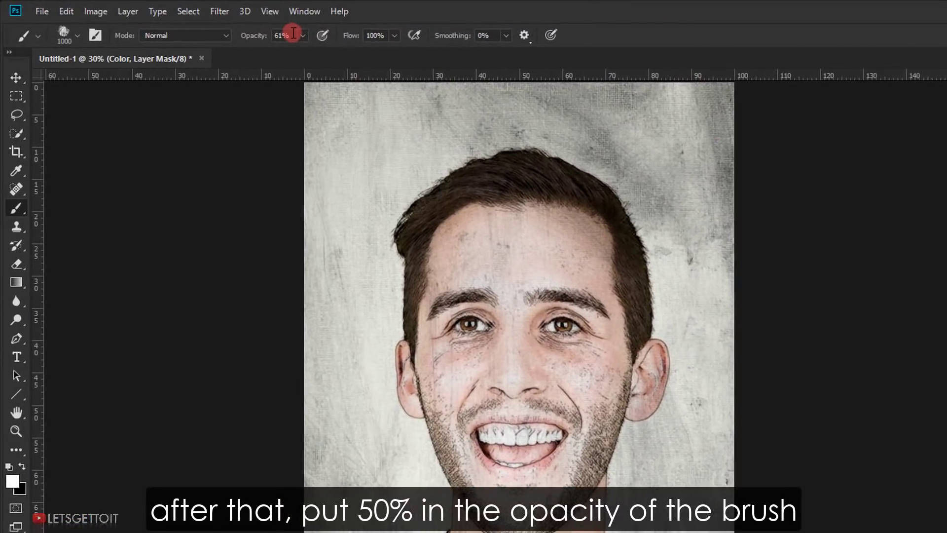
click(294, 33)
text(50)
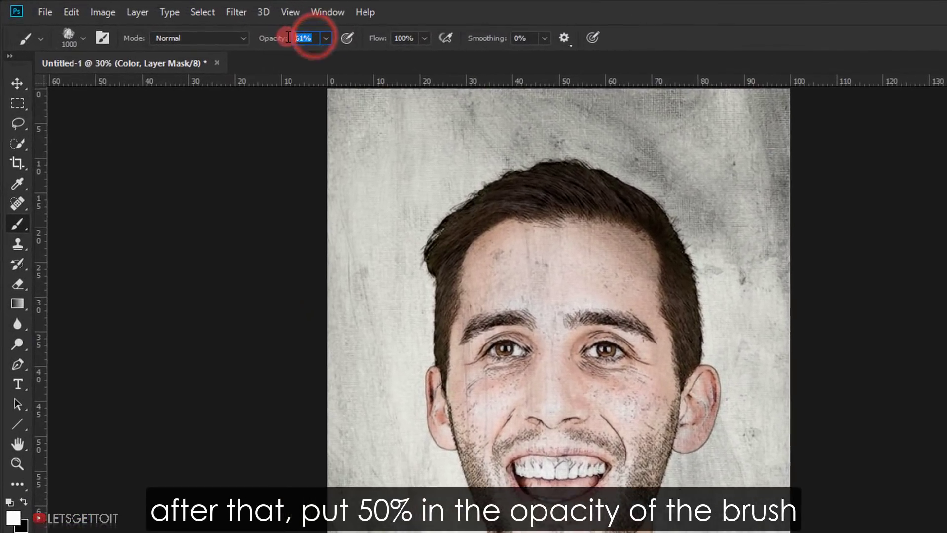
key(Return)
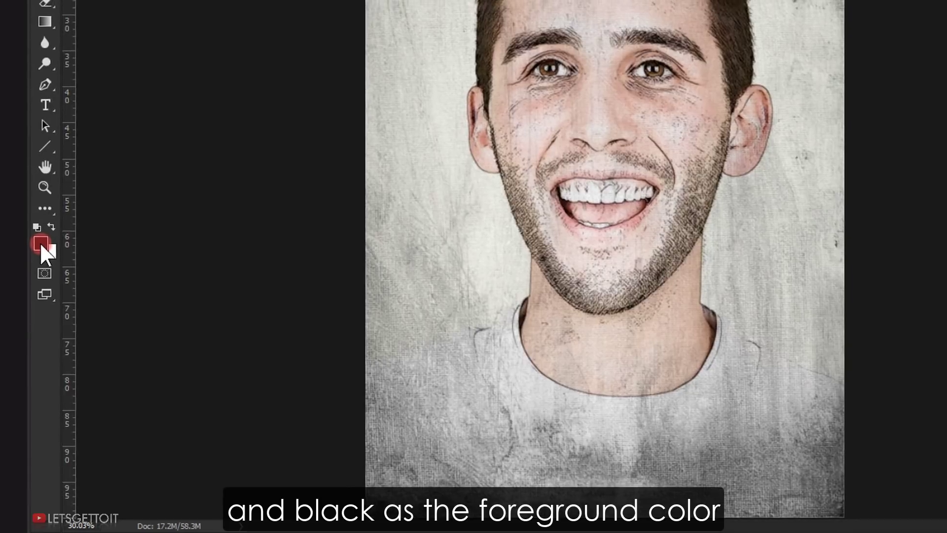
key(d)
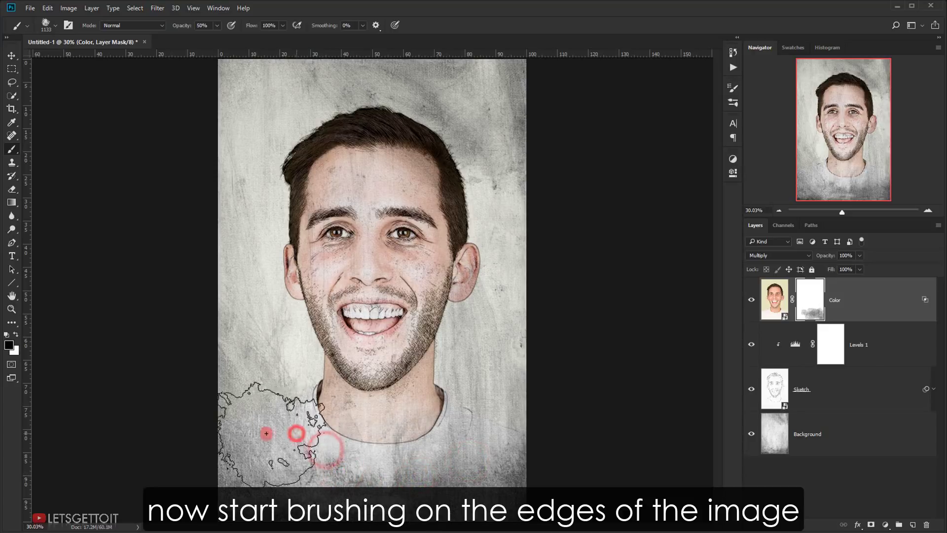
- Paint the Color layer mask dark along the top and left edges
drag(291, 161, 422, 99)
scroll(422, 99, down, 1)
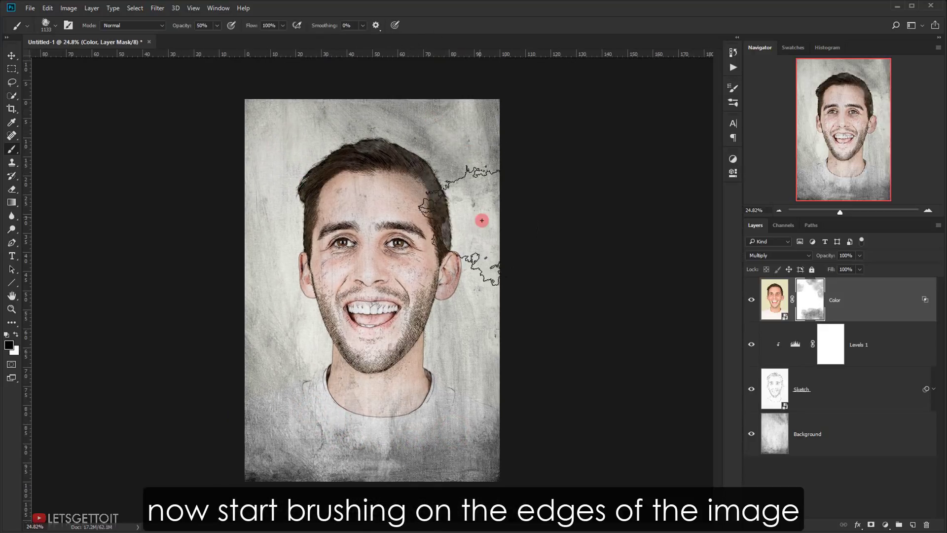
drag(317, 85, 266, 186)
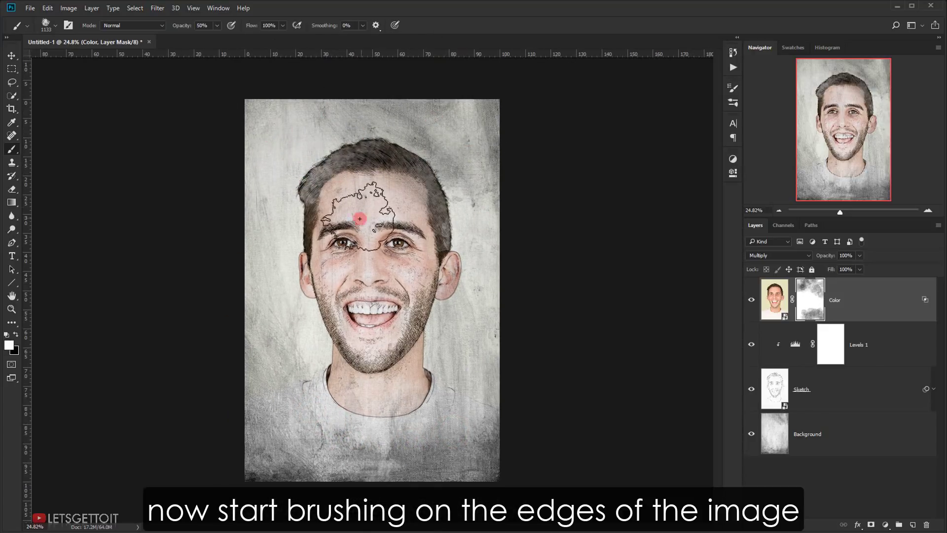
drag(359, 219, 275, 402)
scroll(484, 387, up, 1)
drag(549, 414, 192, 394)
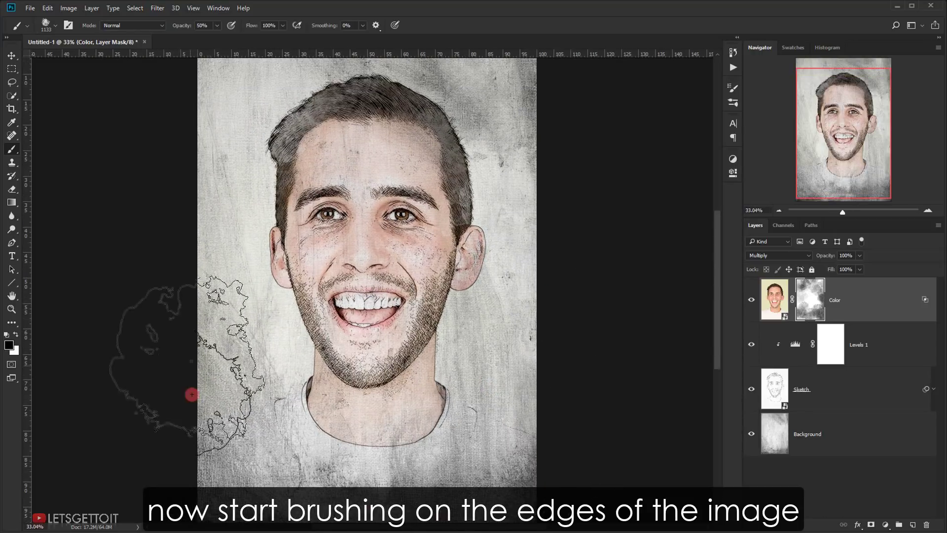
scroll(189, 178, up, 2)
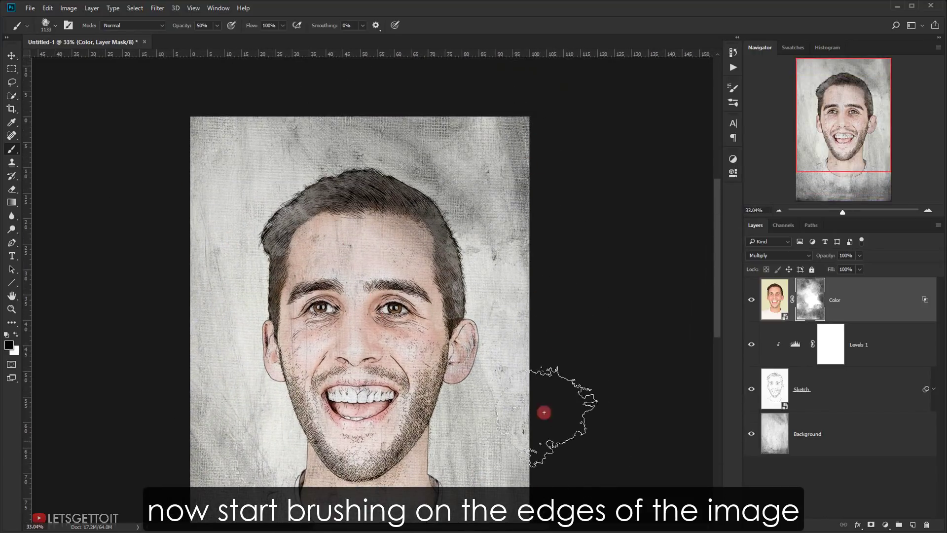
scroll(450, 469, down, 3)
scroll(158, 376, up, 3)
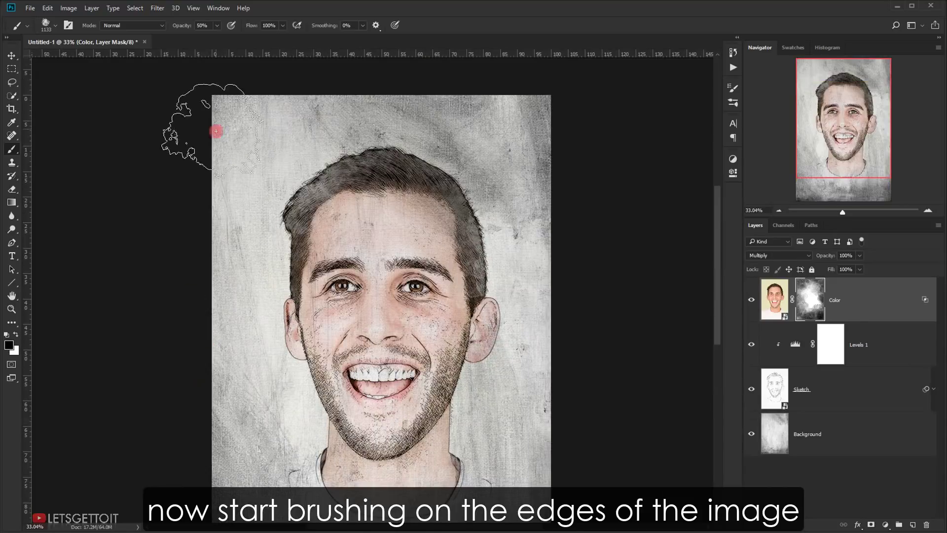
scroll(543, 383, down, 1)
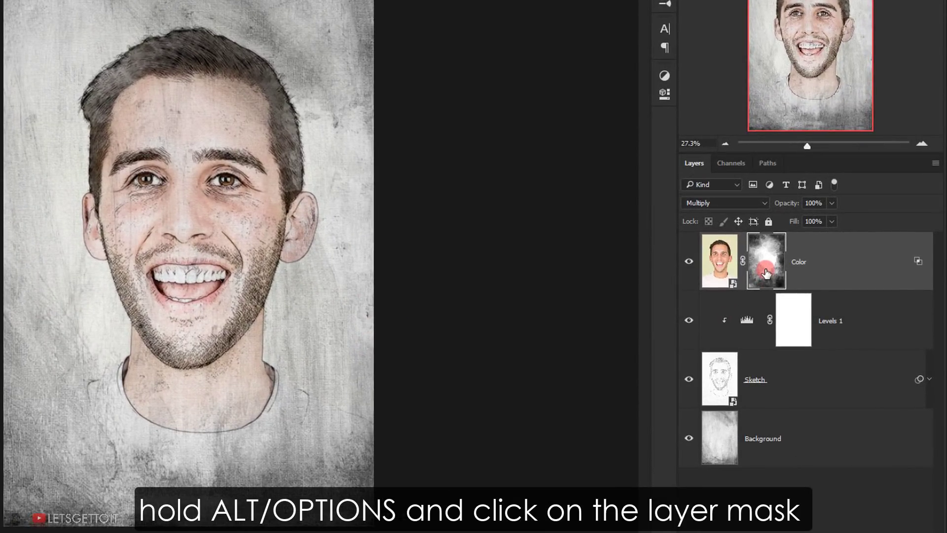
- View the mask alone, darken its remaining edges while keeping the centre white, then return to the portrait
alt+click(766, 273)
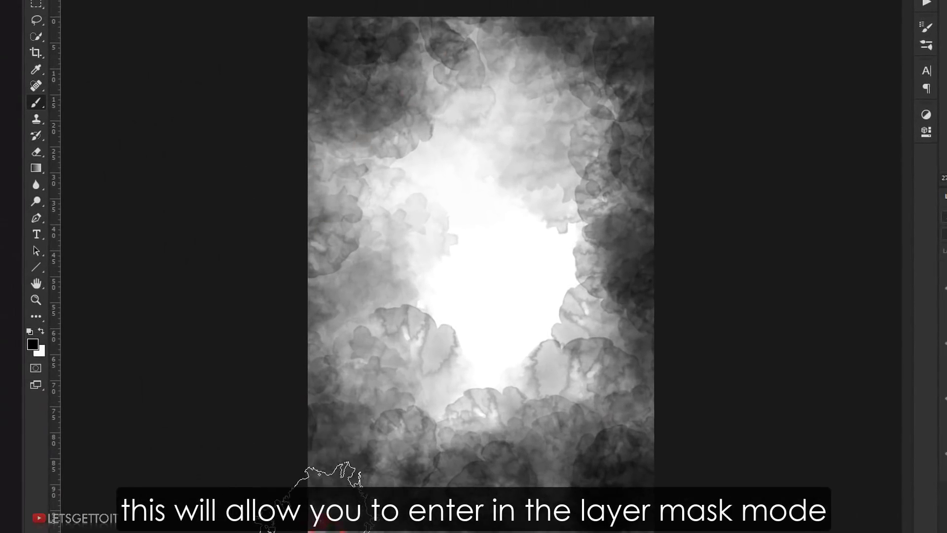
drag(345, 481, 251, 125)
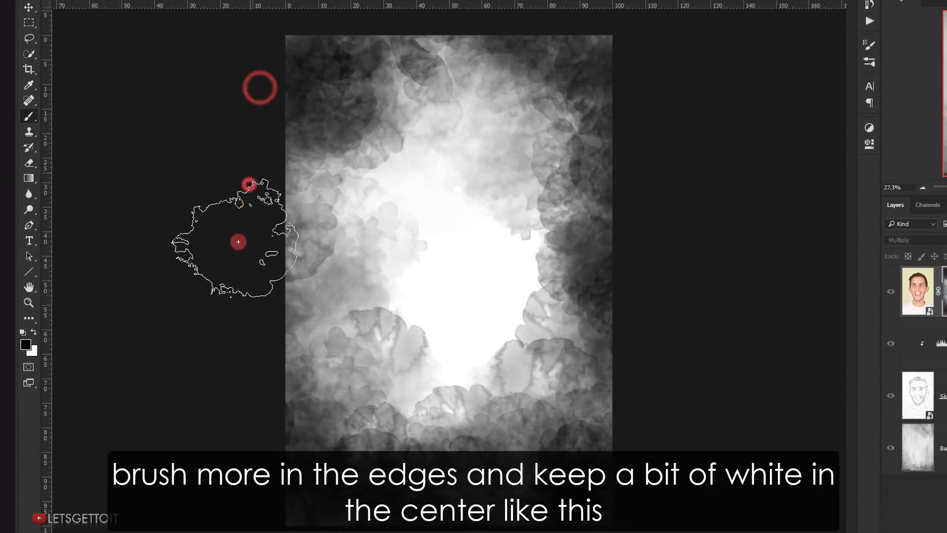
mouse_move(359, 38)
mouse_down()
mouse_move(474, 58)
mouse_move(525, 226)
mouse_move(398, 271)
mouse_move(353, 321)
mouse_move(374, 391)
mouse_move(405, 323)
mouse_up()
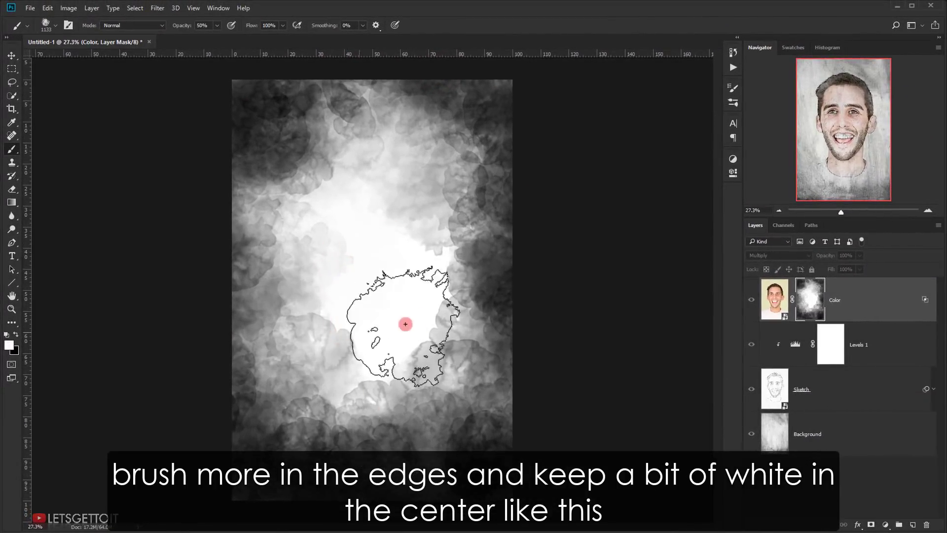
drag(381, 280, 390, 251)
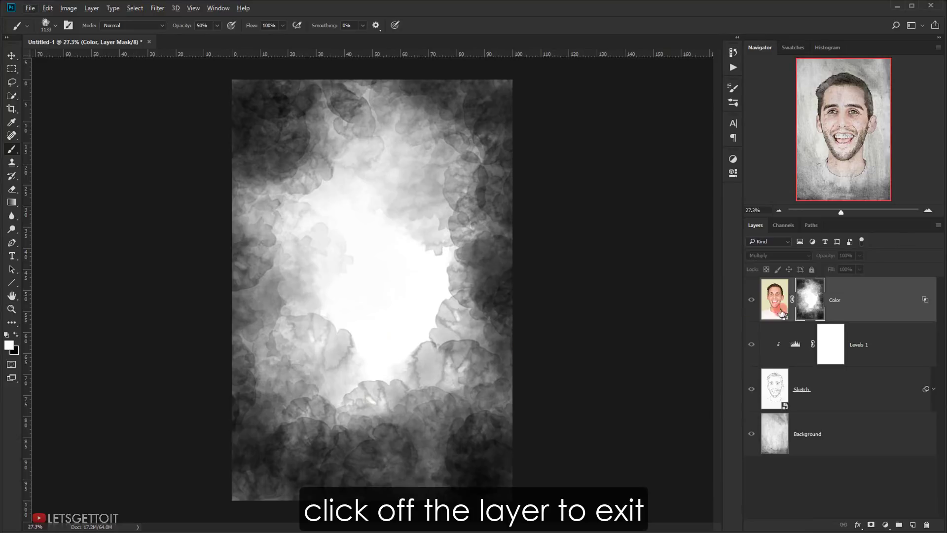
click(779, 292)
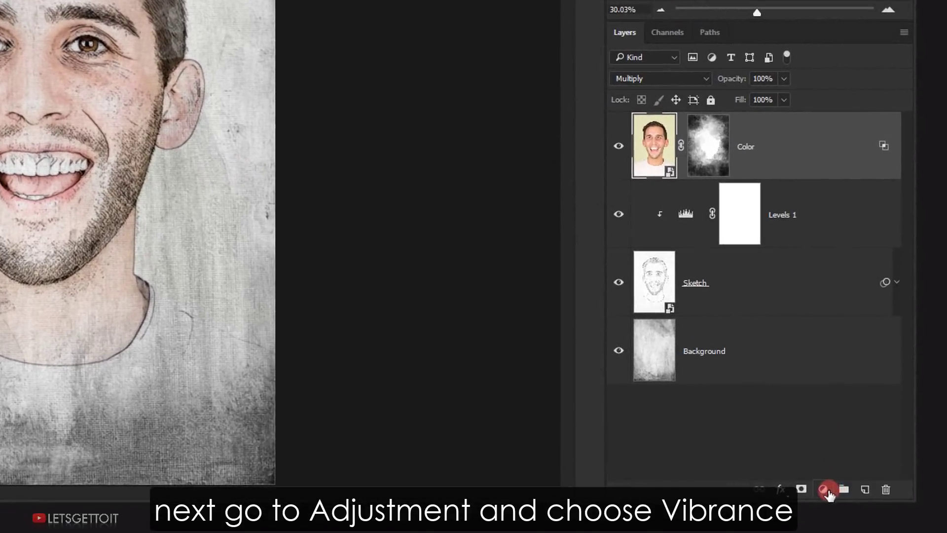
- Add a clipped Vibrance adjustment at Vibrance +100 and Saturation +20, then compare with the Color layer toggled
click(825, 489)
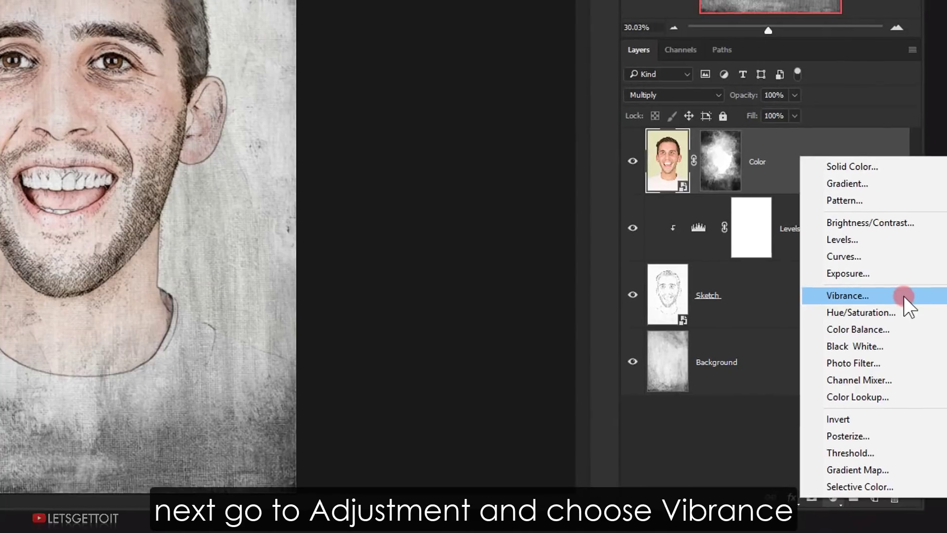
click(858, 274)
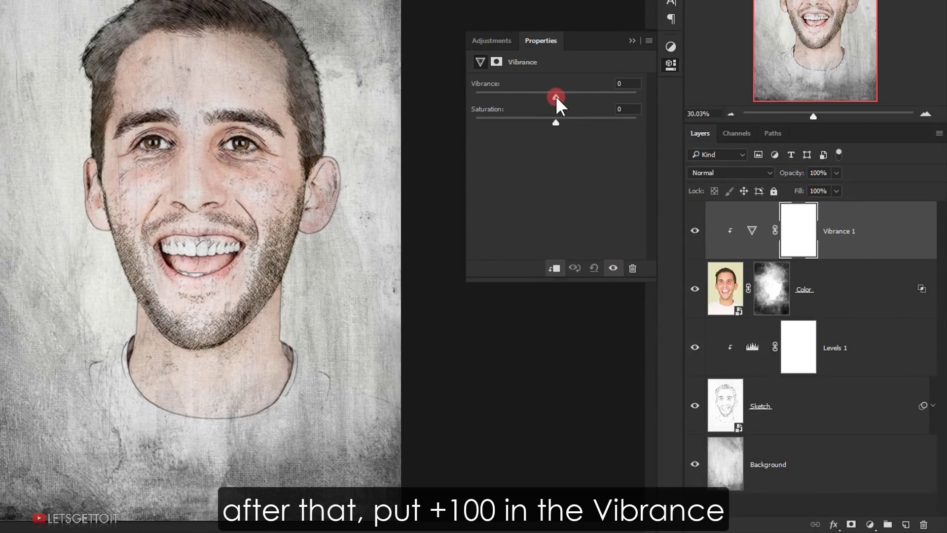
drag(556, 95, 592, 101)
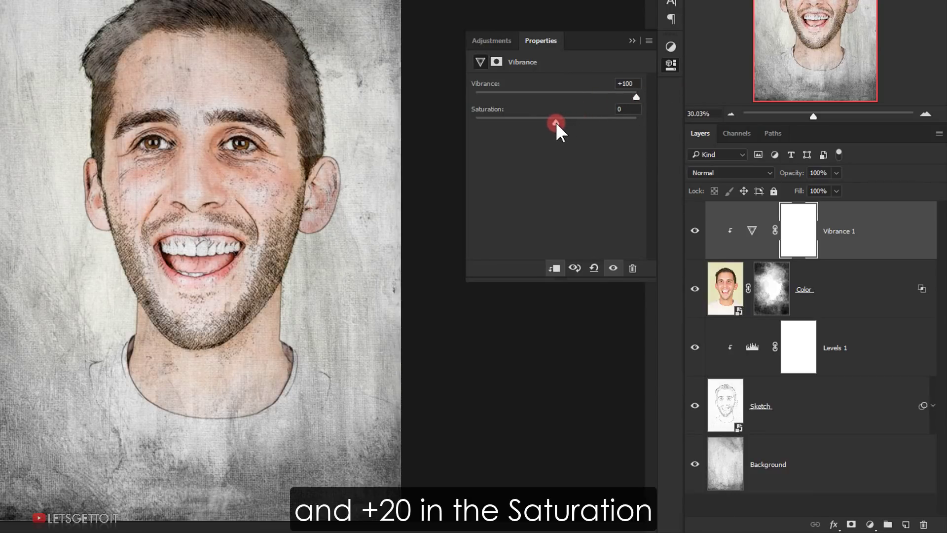
drag(556, 122, 566, 123)
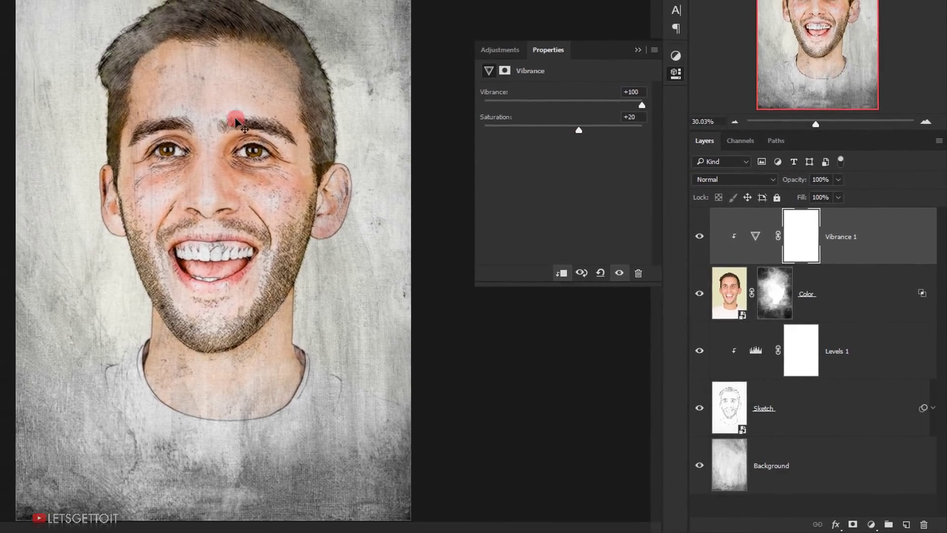
click(638, 50)
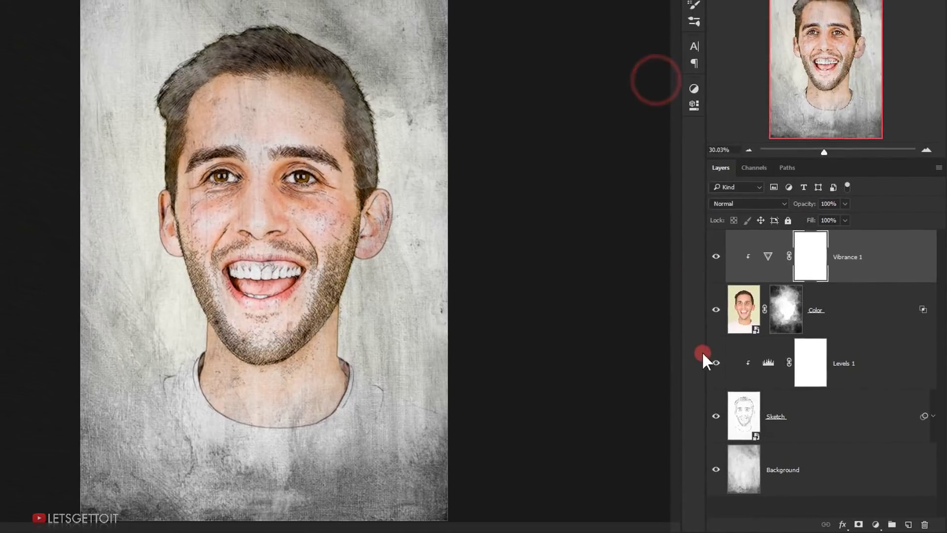
click(719, 315)
click(737, 334)
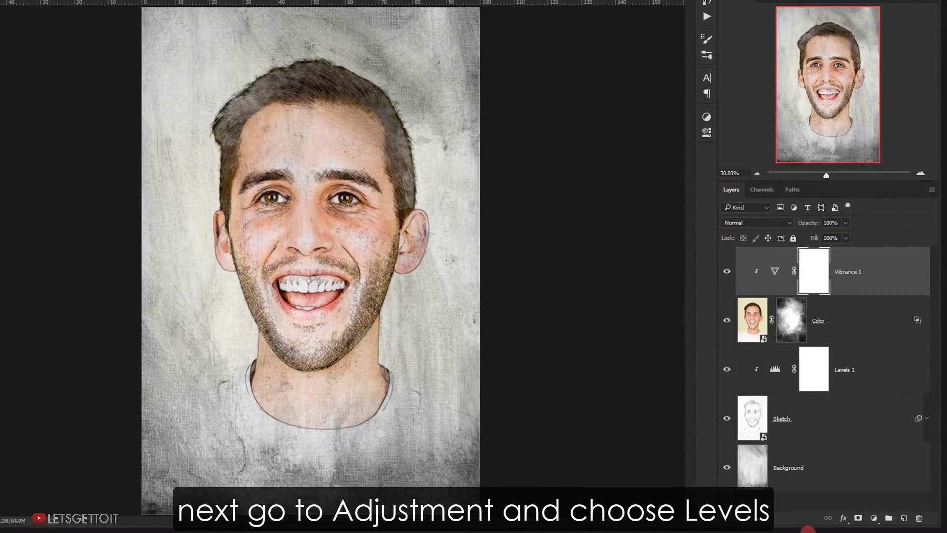
- Add a Levels adjustment and set the Red channel output levels to 14 and 236
click(874, 518)
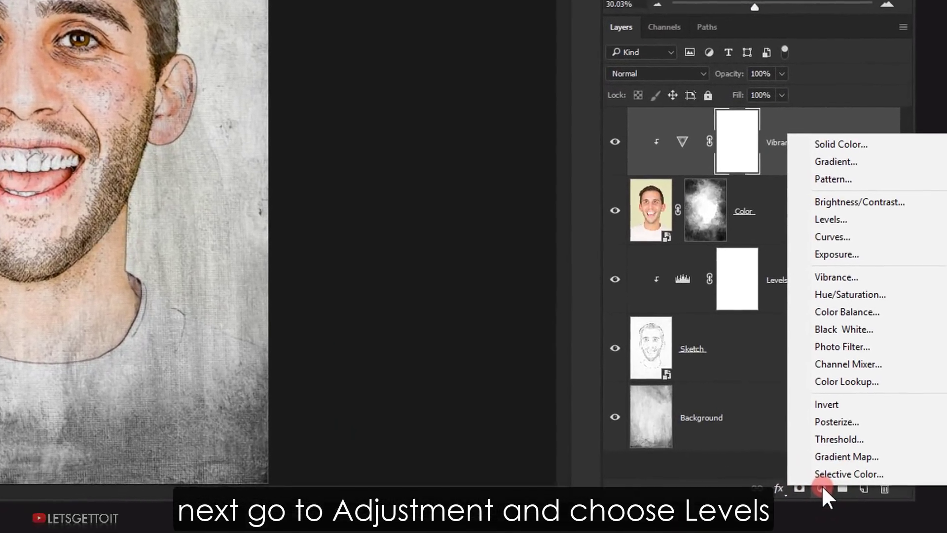
click(808, 210)
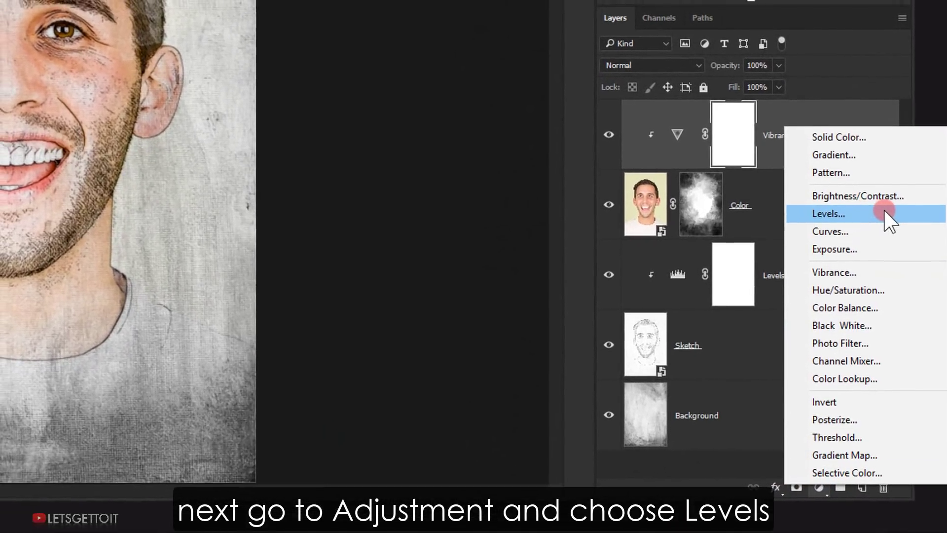
click(828, 210)
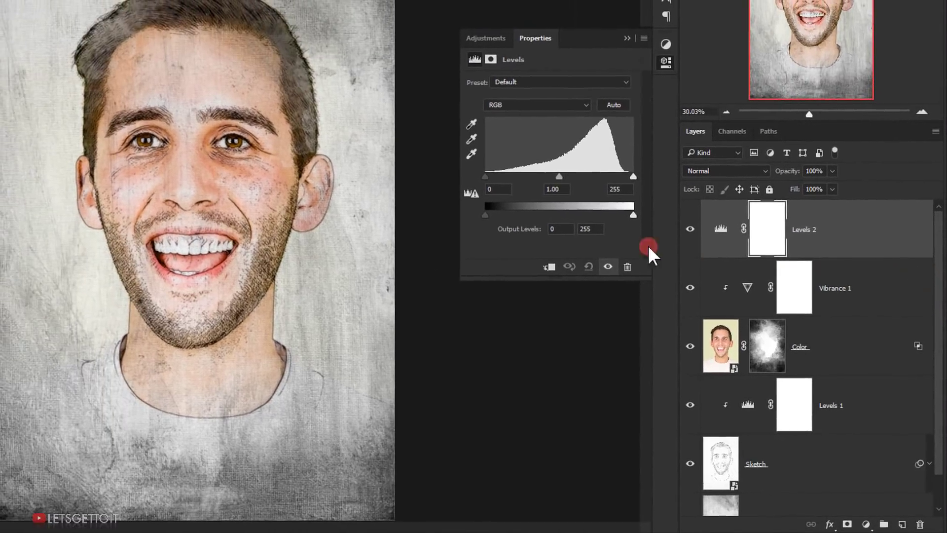
click(577, 216)
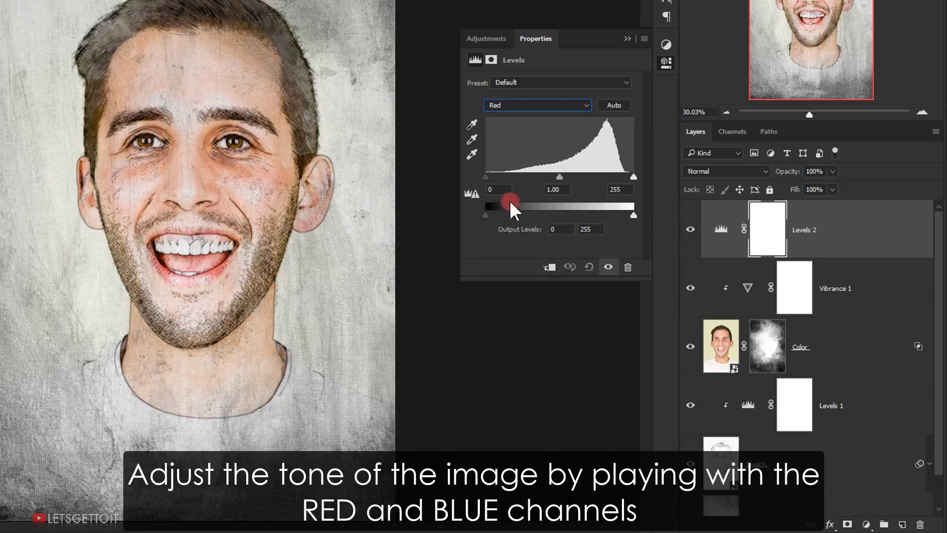
drag(487, 214, 493, 211)
click(644, 229)
drag(632, 213, 623, 213)
- Set the Blue channel output levels to 26 and 224
click(509, 105)
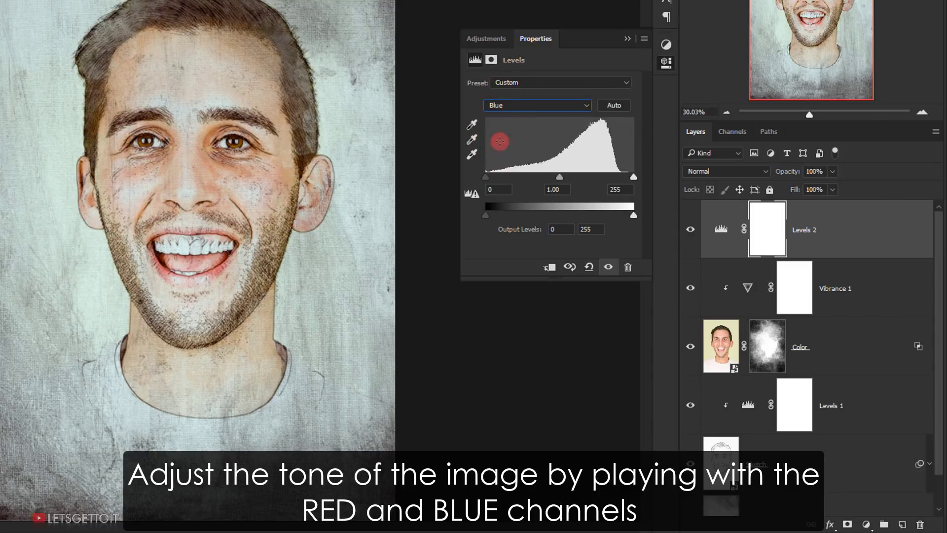
click(488, 212)
drag(486, 211, 498, 211)
drag(635, 220, 620, 215)
drag(494, 215, 493, 212)
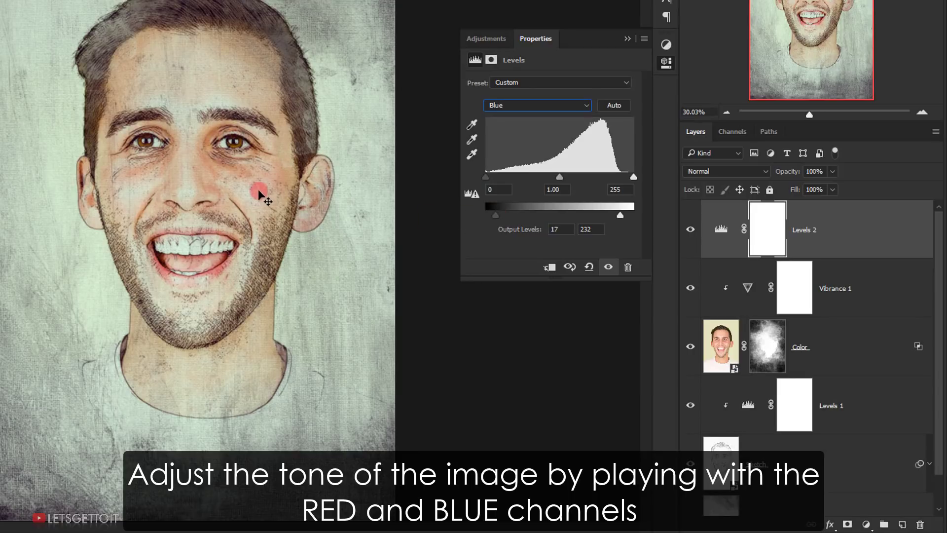
drag(498, 215, 500, 215)
click(625, 213)
click(383, 293)
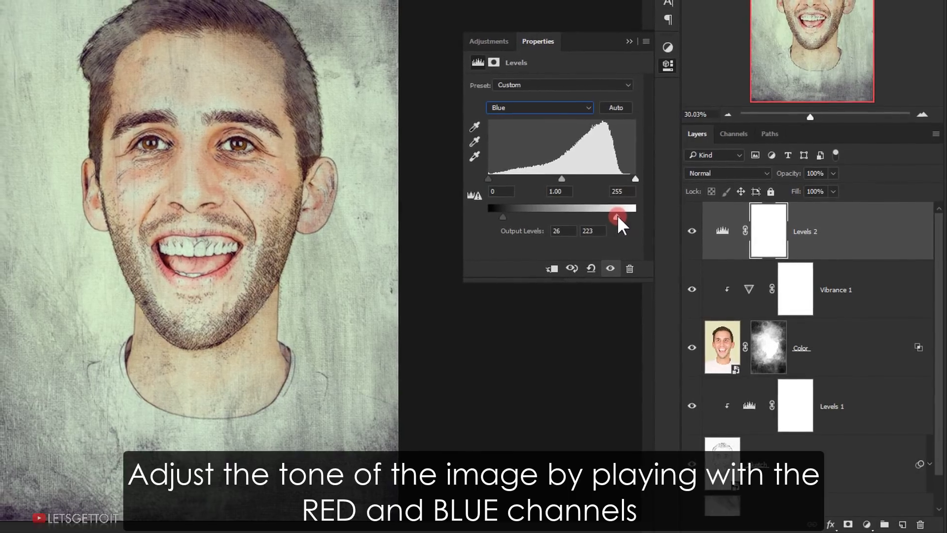
drag(614, 214, 617, 214)
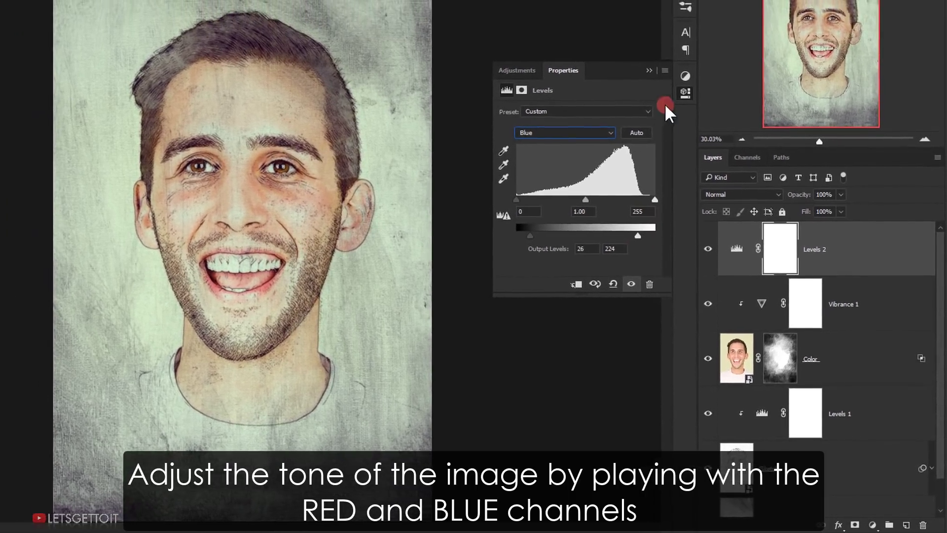
- Toggle Levels 2 off and on to compare the toned image
click(636, 52)
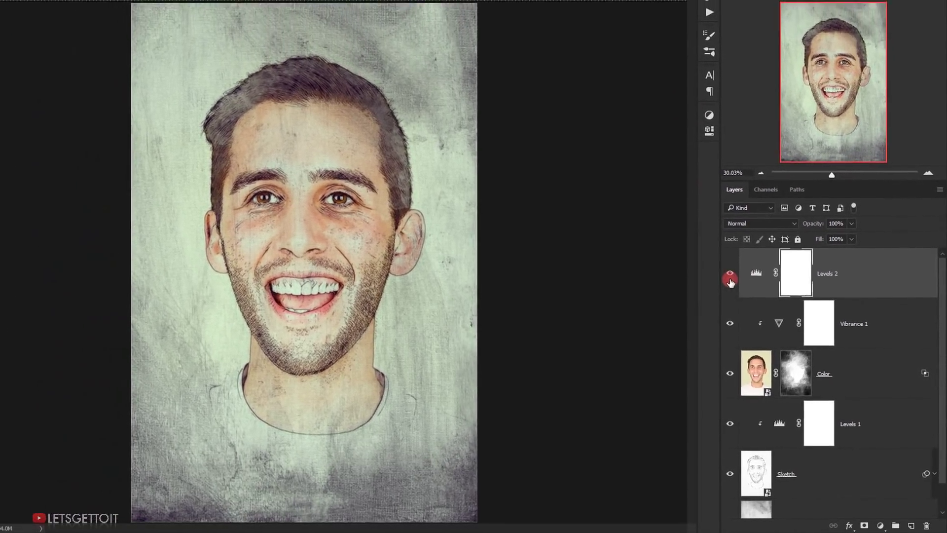
click(721, 263)
click(735, 279)
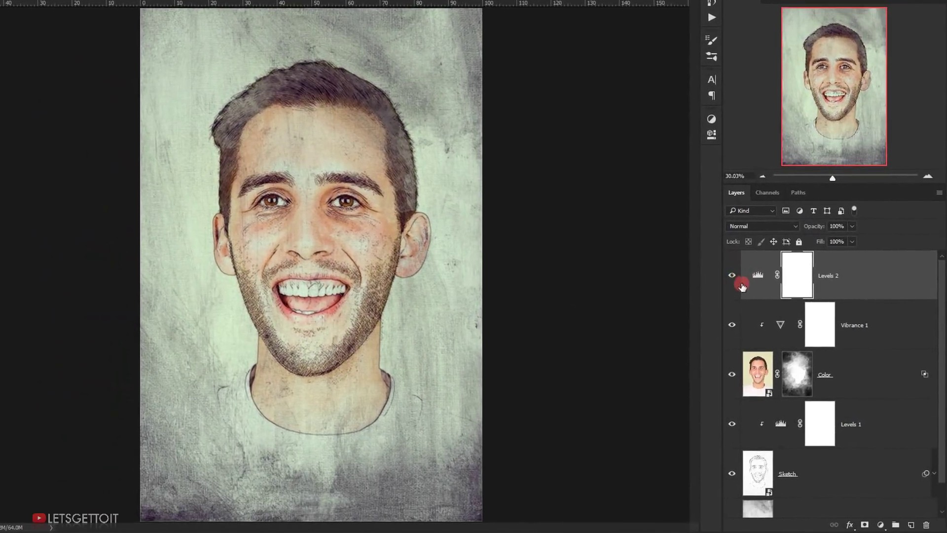
click(883, 526)
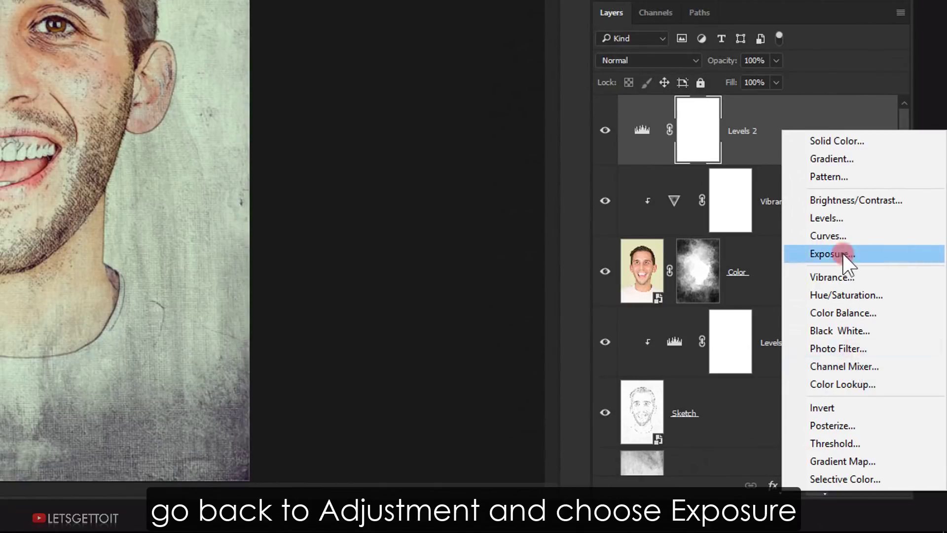
- Add an Exposure adjustment on top with Offset +0.0125 and Gamma Correction 0.90
click(839, 256)
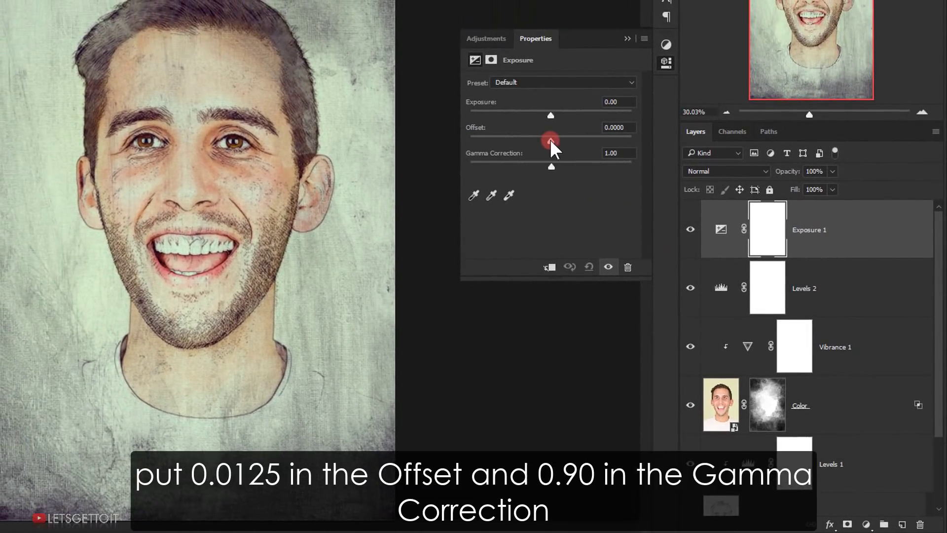
drag(550, 140, 553, 140)
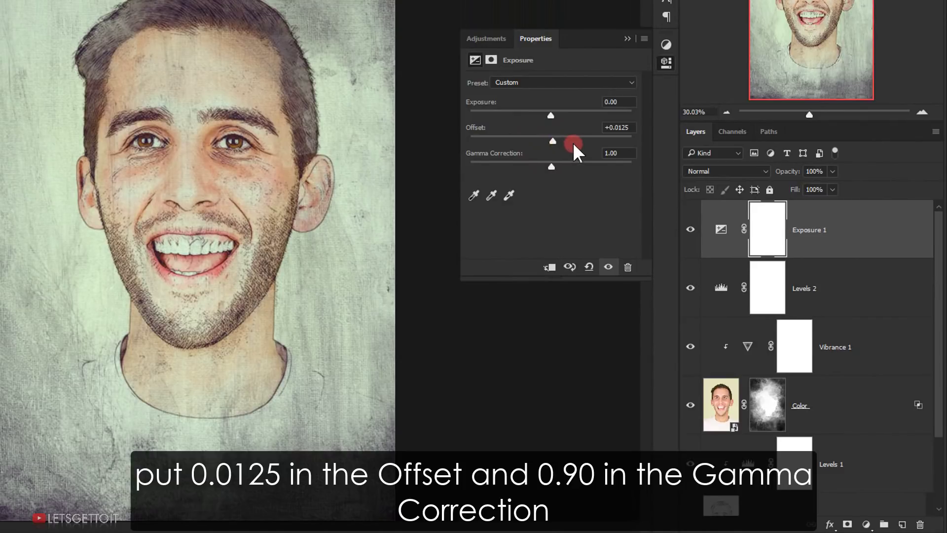
drag(552, 167, 555, 167)
text(0.9)
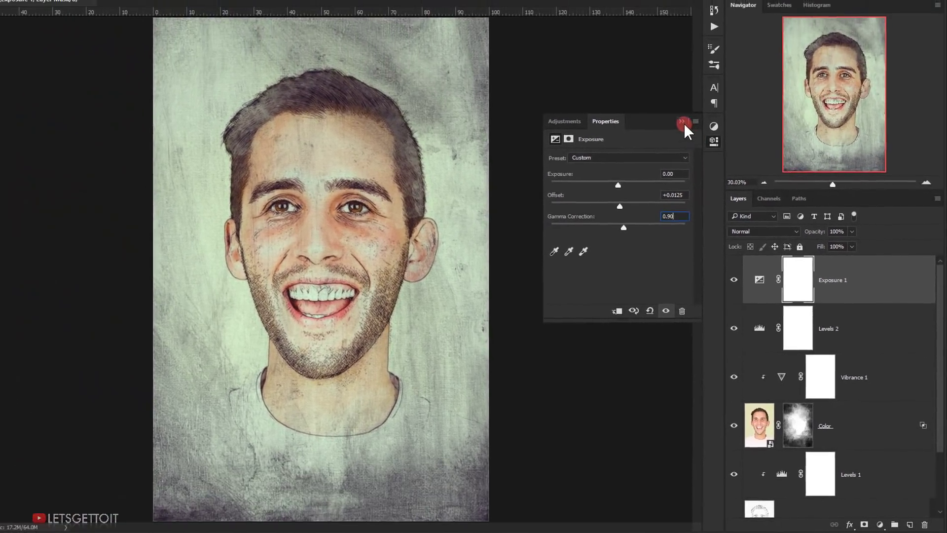
click(683, 123)
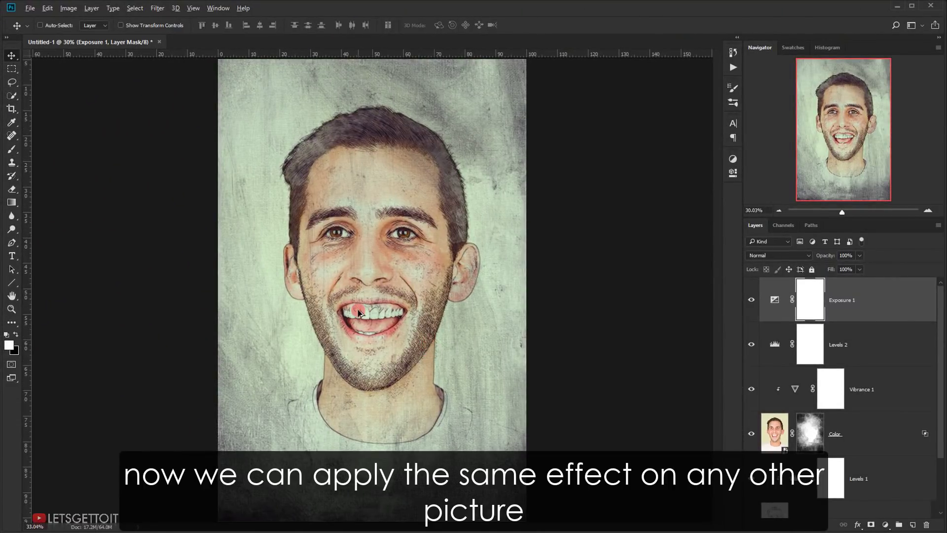
- Open the Color smart object's contents for editing
scroll(358, 313, up, 3)
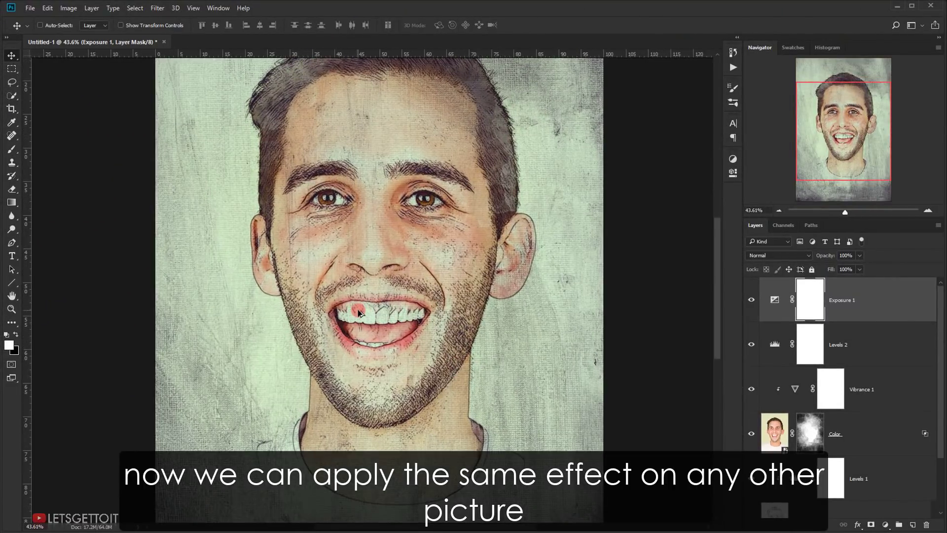
scroll(358, 313, down, 3)
scroll(359, 312, down, 1)
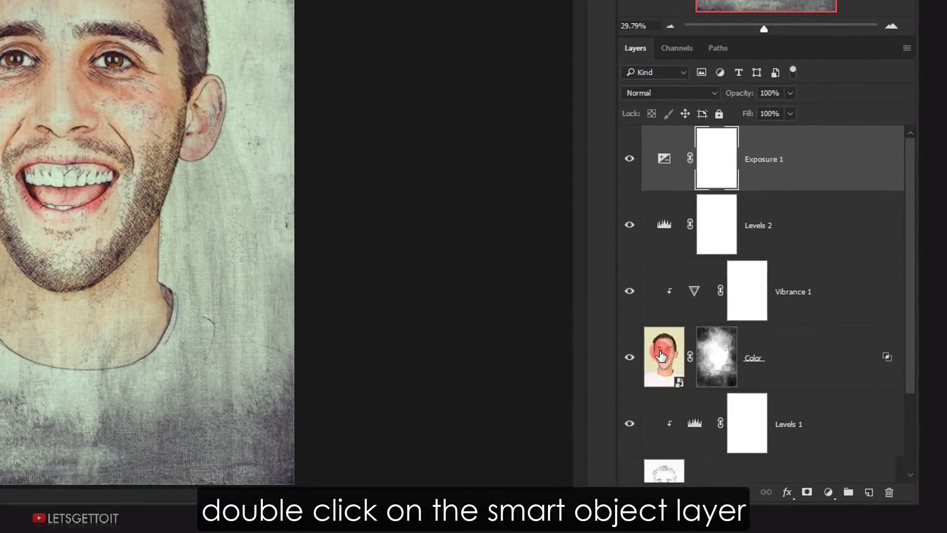
double_click(740, 414)
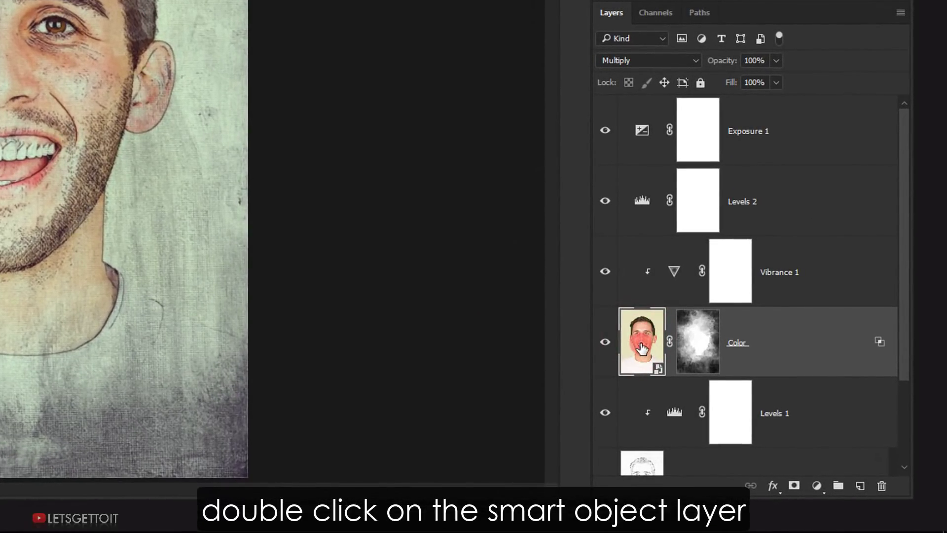
double_click(641, 348)
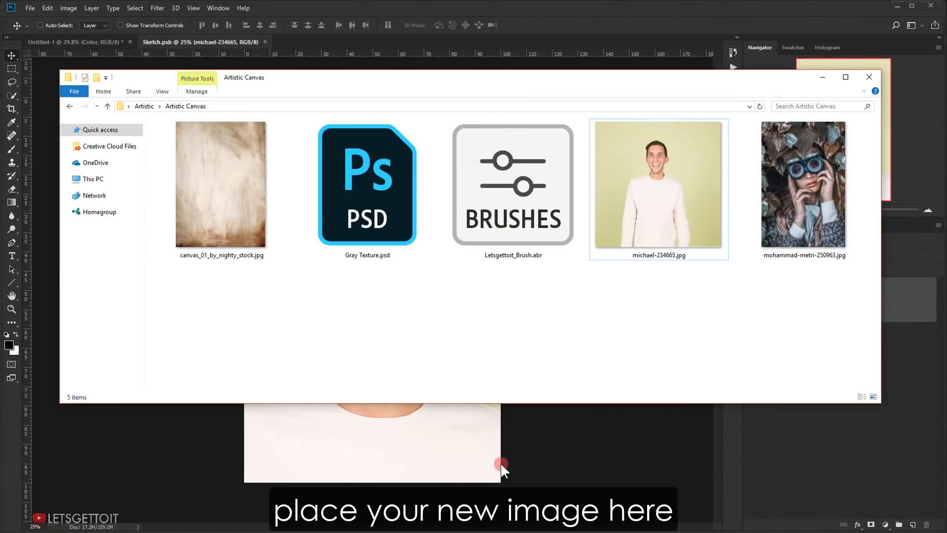
- Place the goggles portrait into the smart object, scaled and positioned to fill the canvas
click(804, 210)
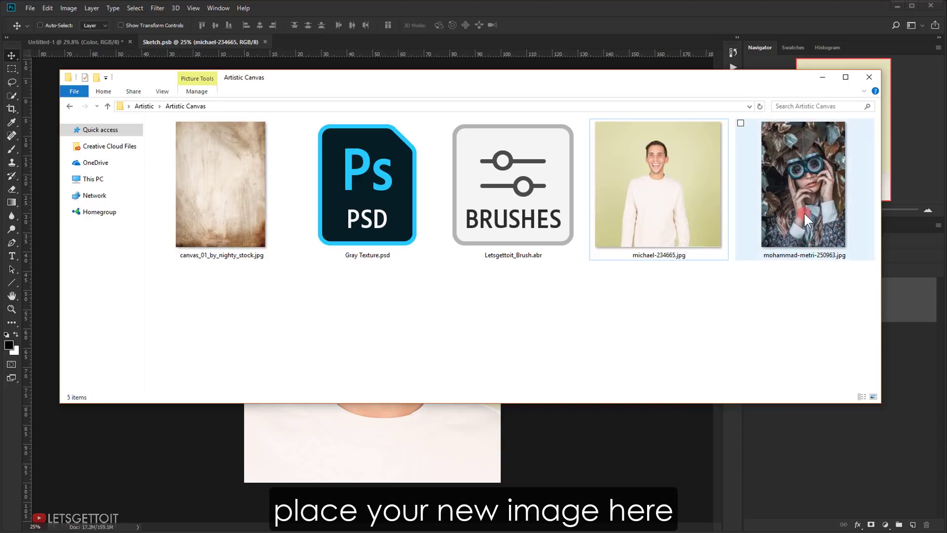
drag(828, 196, 438, 440)
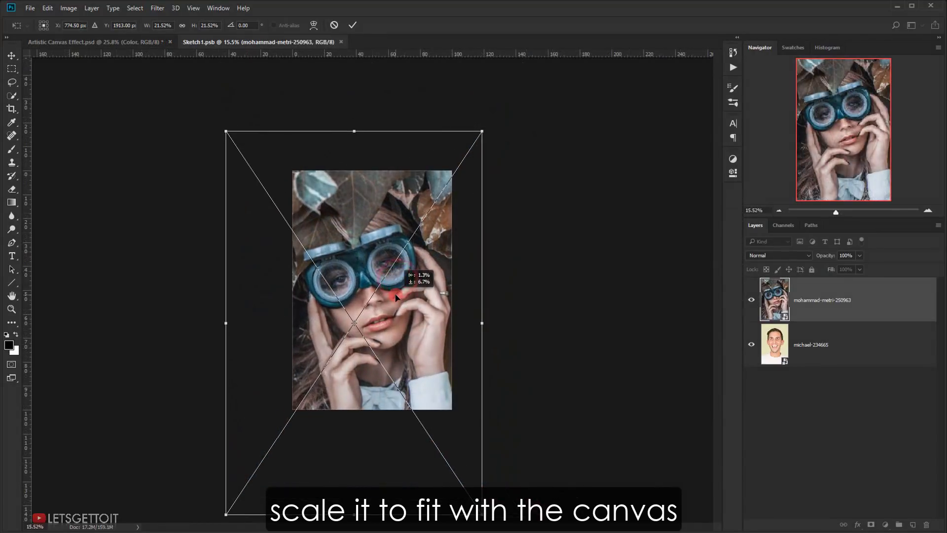
scroll(396, 296, up, 2)
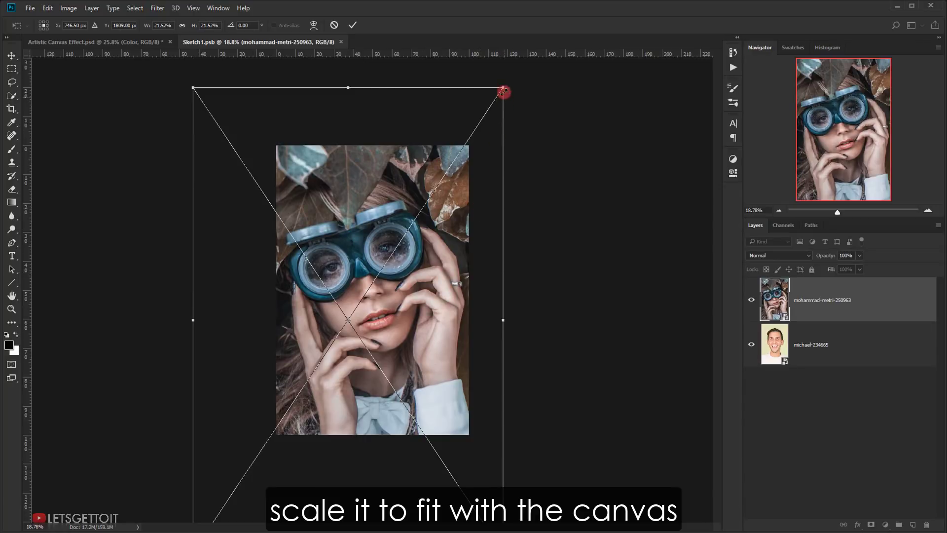
drag(504, 91, 511, 84)
scroll(374, 250, up, 1)
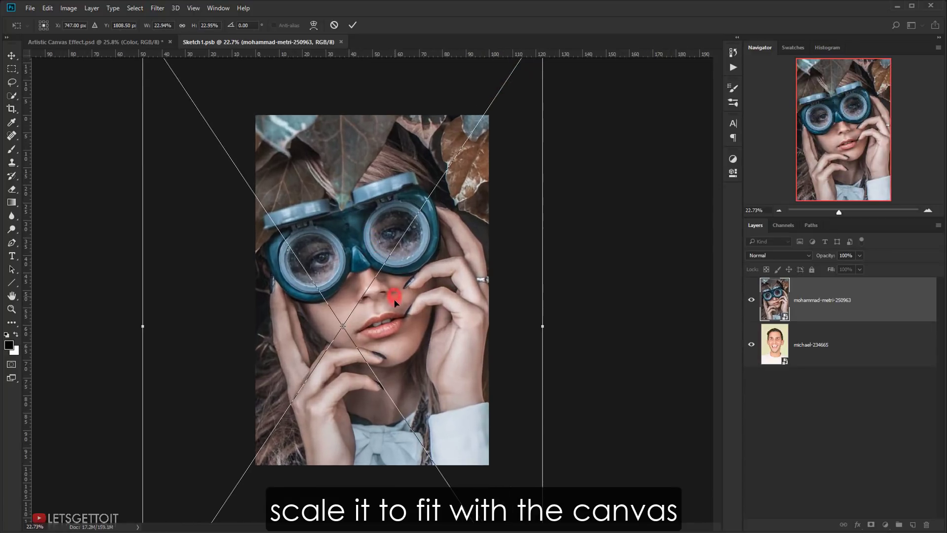
drag(389, 301, 384, 317)
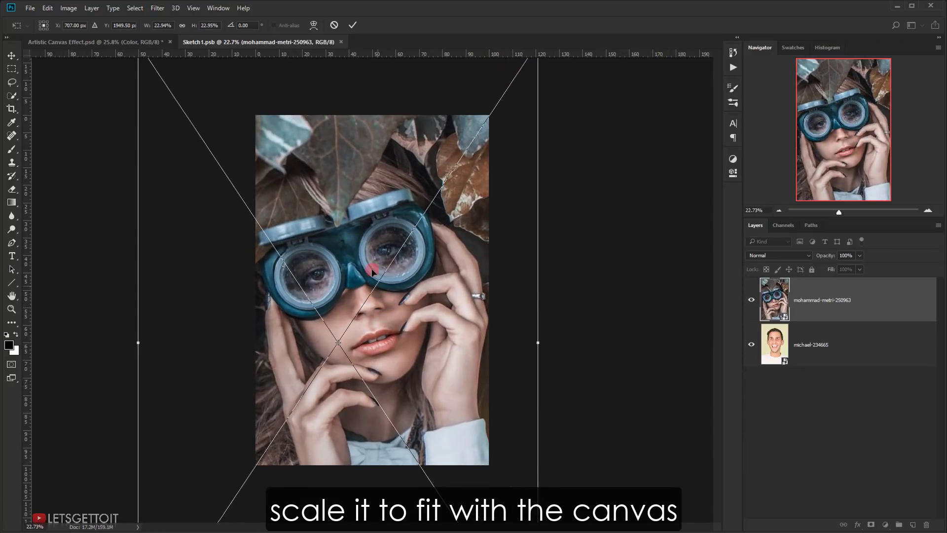
click(352, 25)
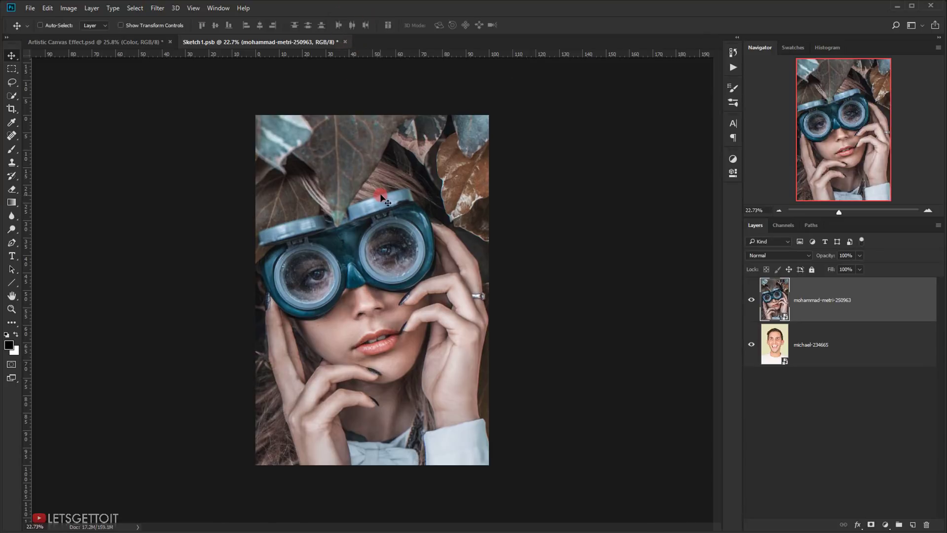
- Close the smart object document and save its new contents
scroll(382, 193, up, 1)
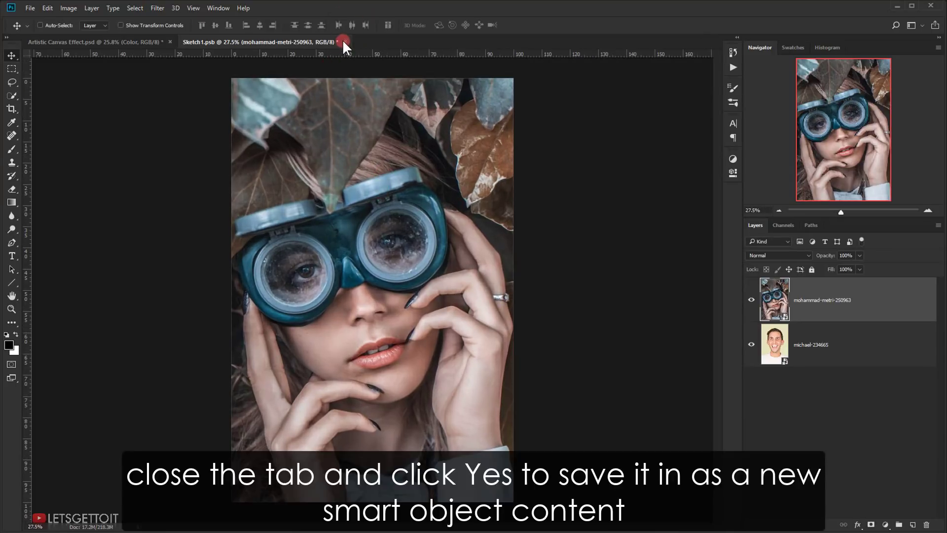
click(343, 43)
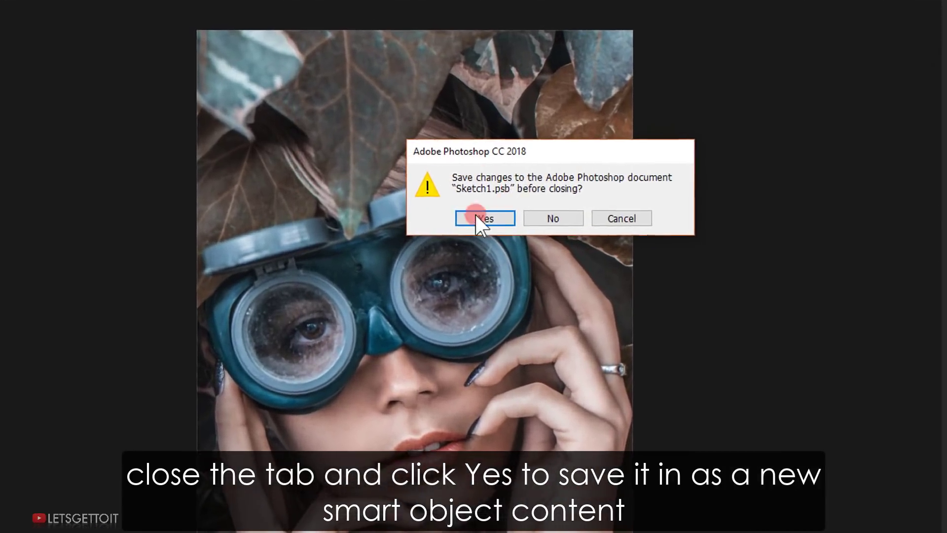
click(475, 216)
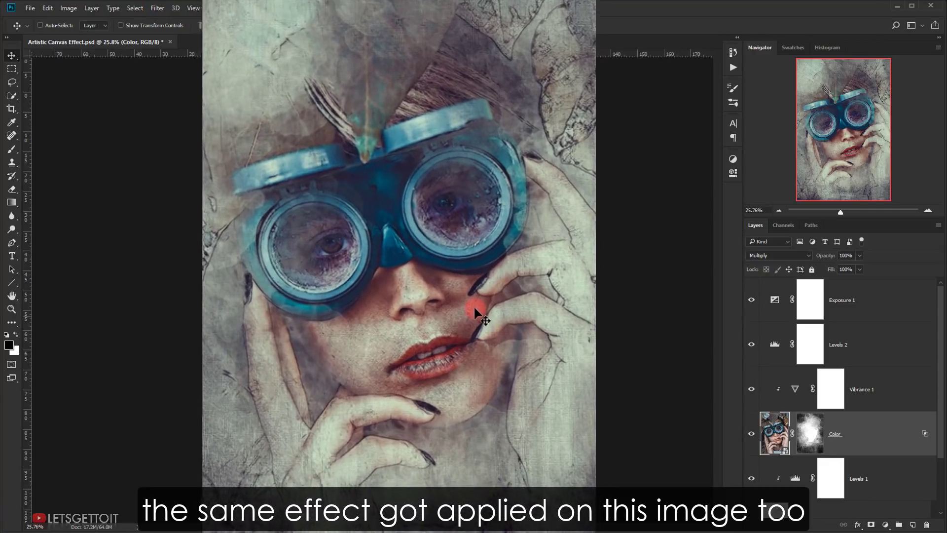
- Toggle the Vibrance 1 layer off and on twice to compare, leaving it visible
scroll(423, 312, up, 1)
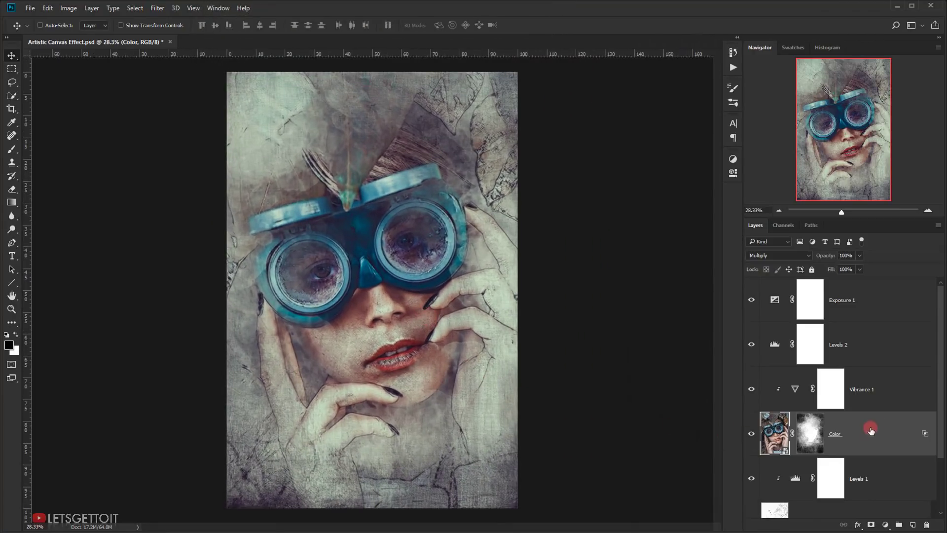
click(878, 391)
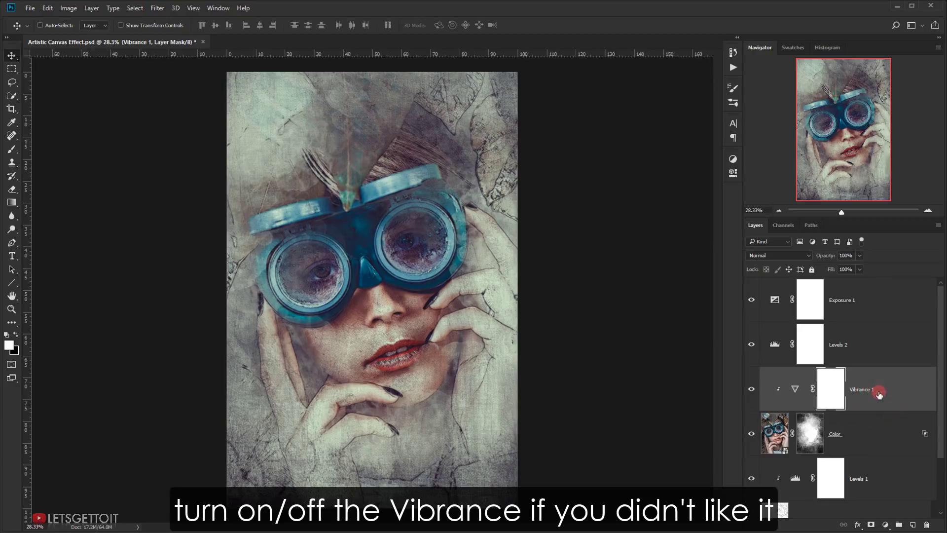
click(754, 390)
click(754, 390)
click(753, 391)
click(753, 390)
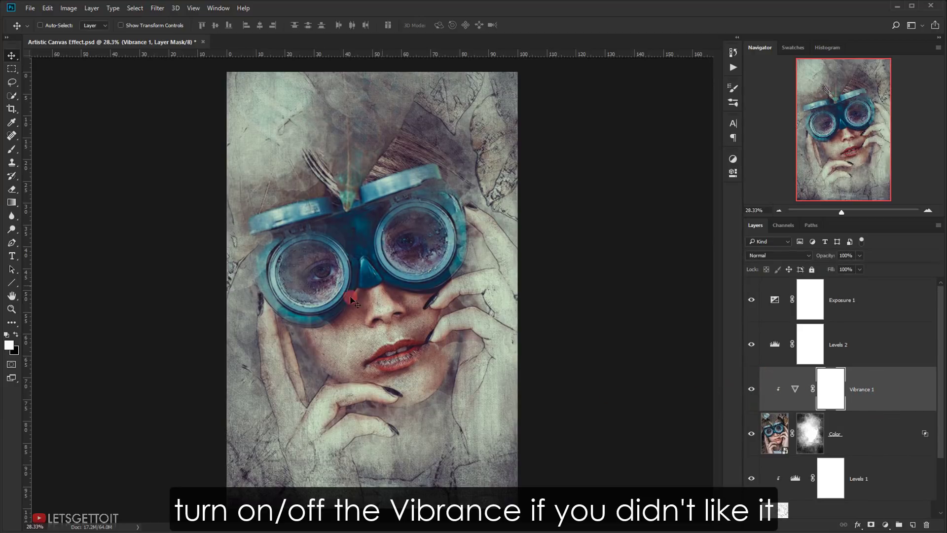